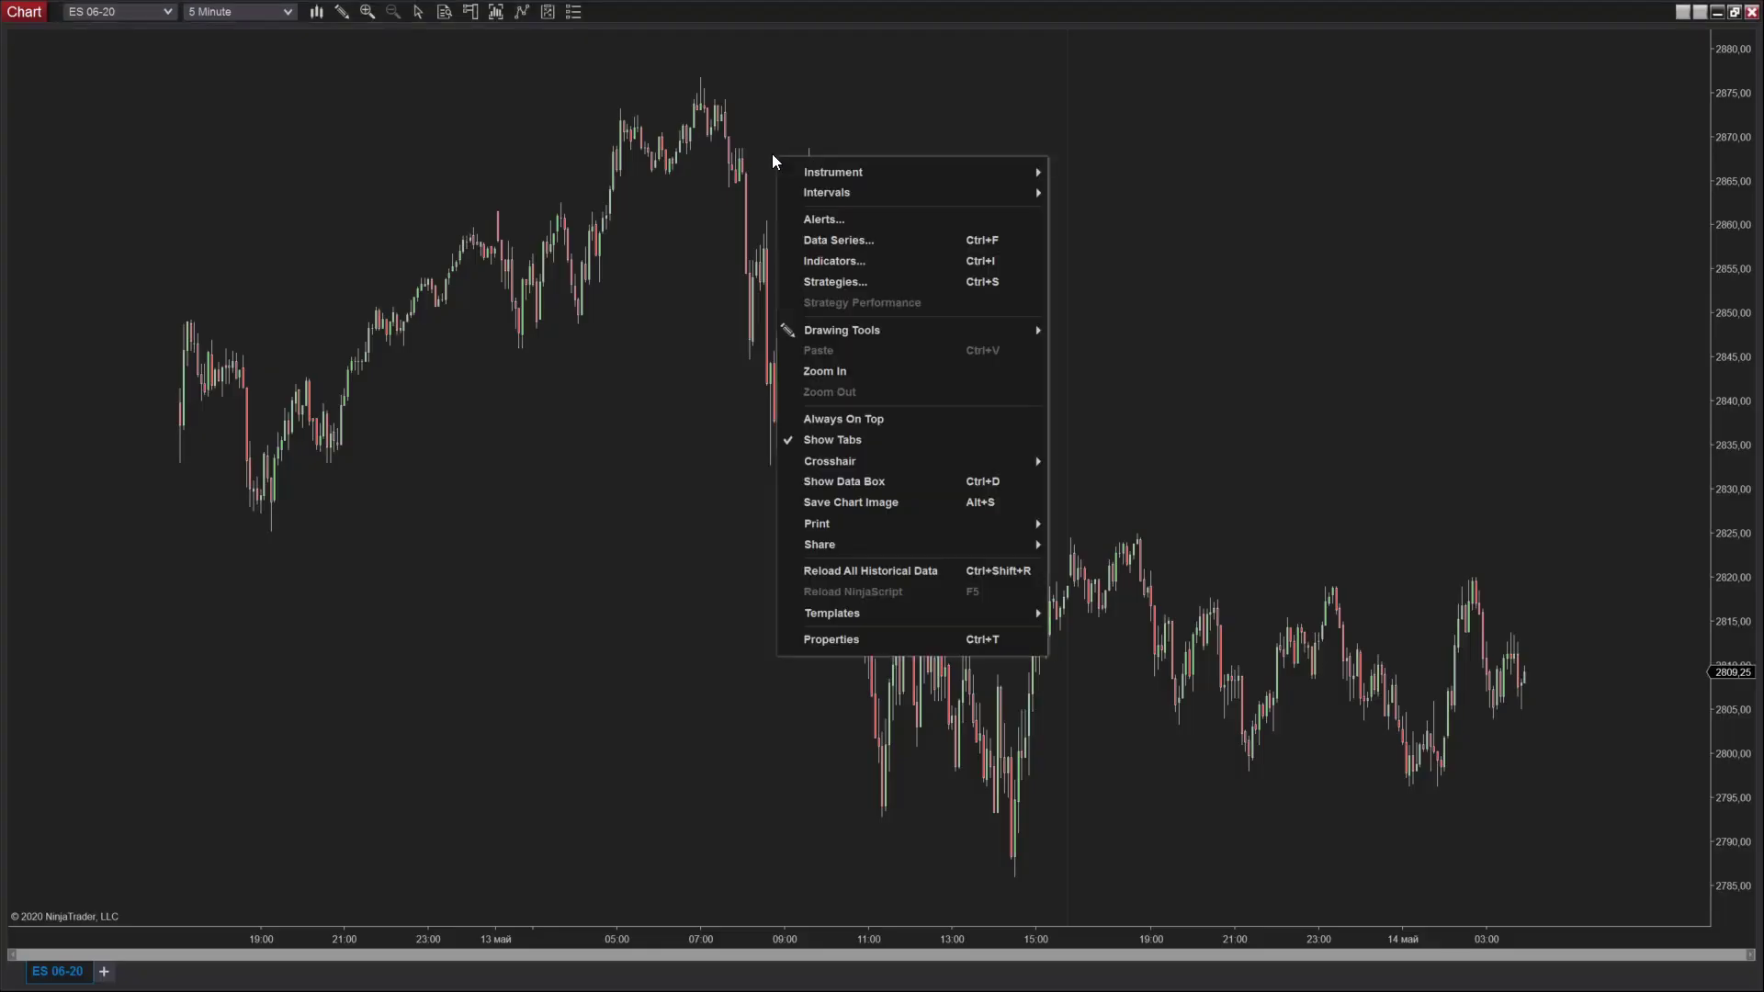
# Add mzVolumeProfile from MZpack > NT8 to the ES 06-20 chart with '#1: show' set to None.
pyautogui.click(805, 260)
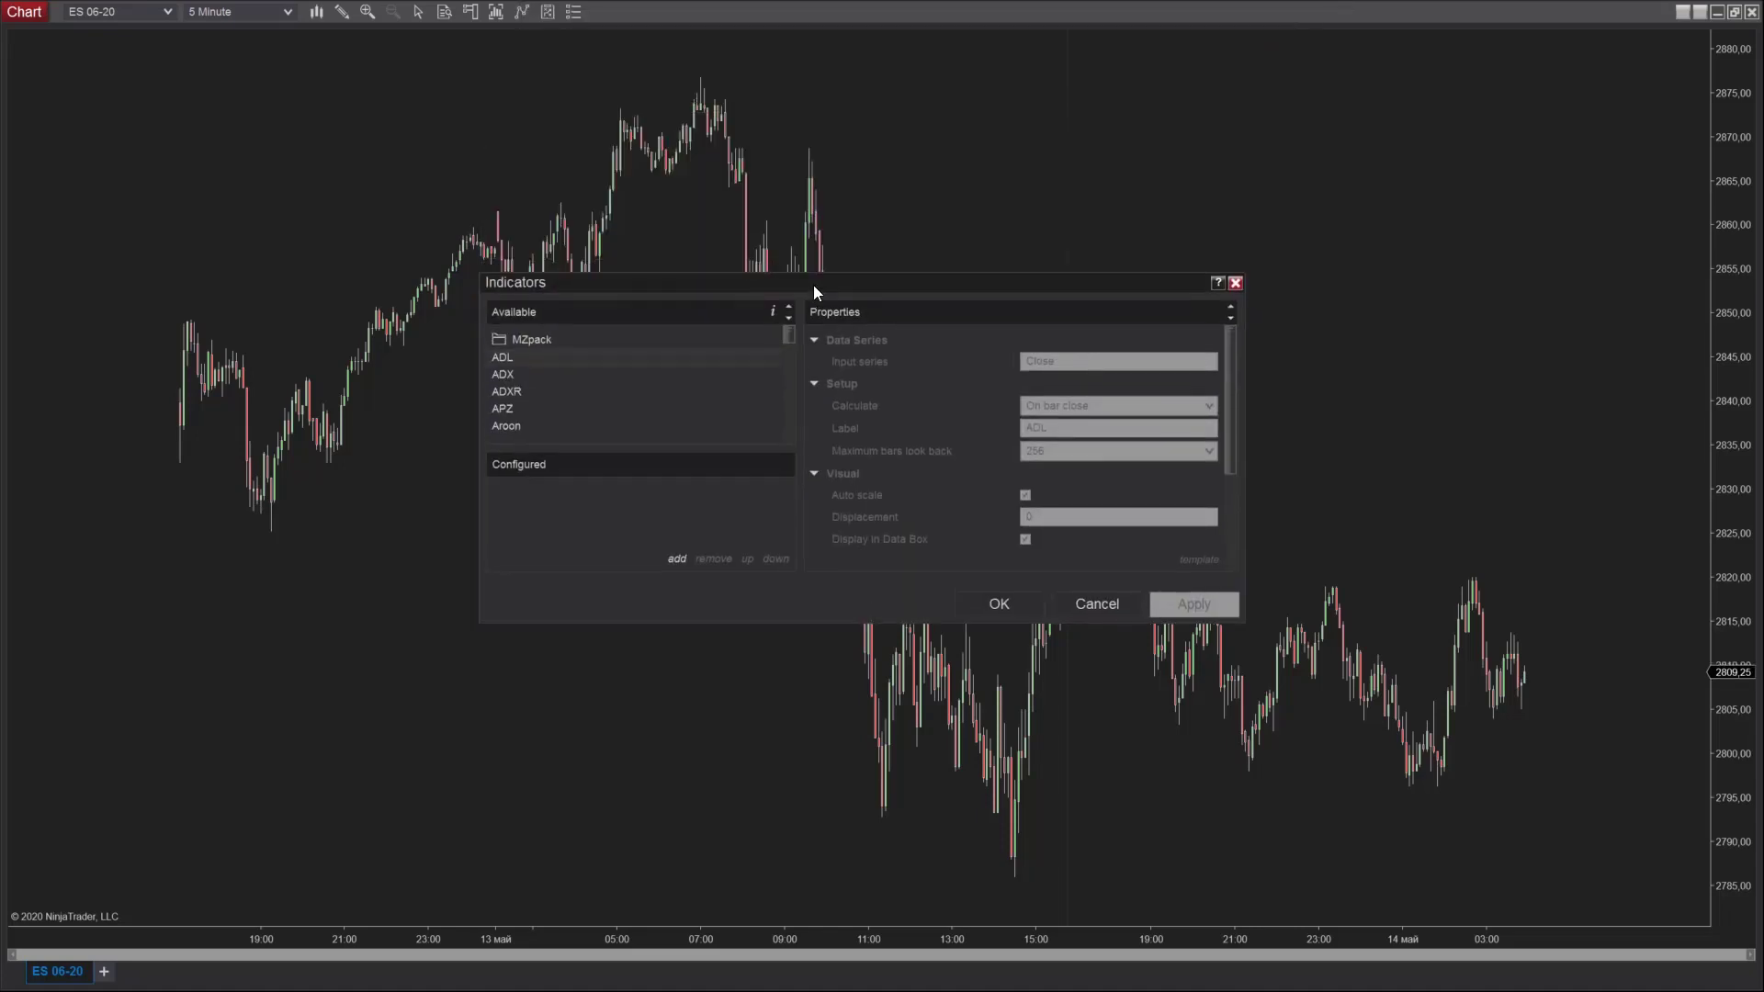
pyautogui.moveTo(817, 273); pyautogui.dragTo(821, 94)
pyautogui.click(531, 162)
pyautogui.click(548, 179)
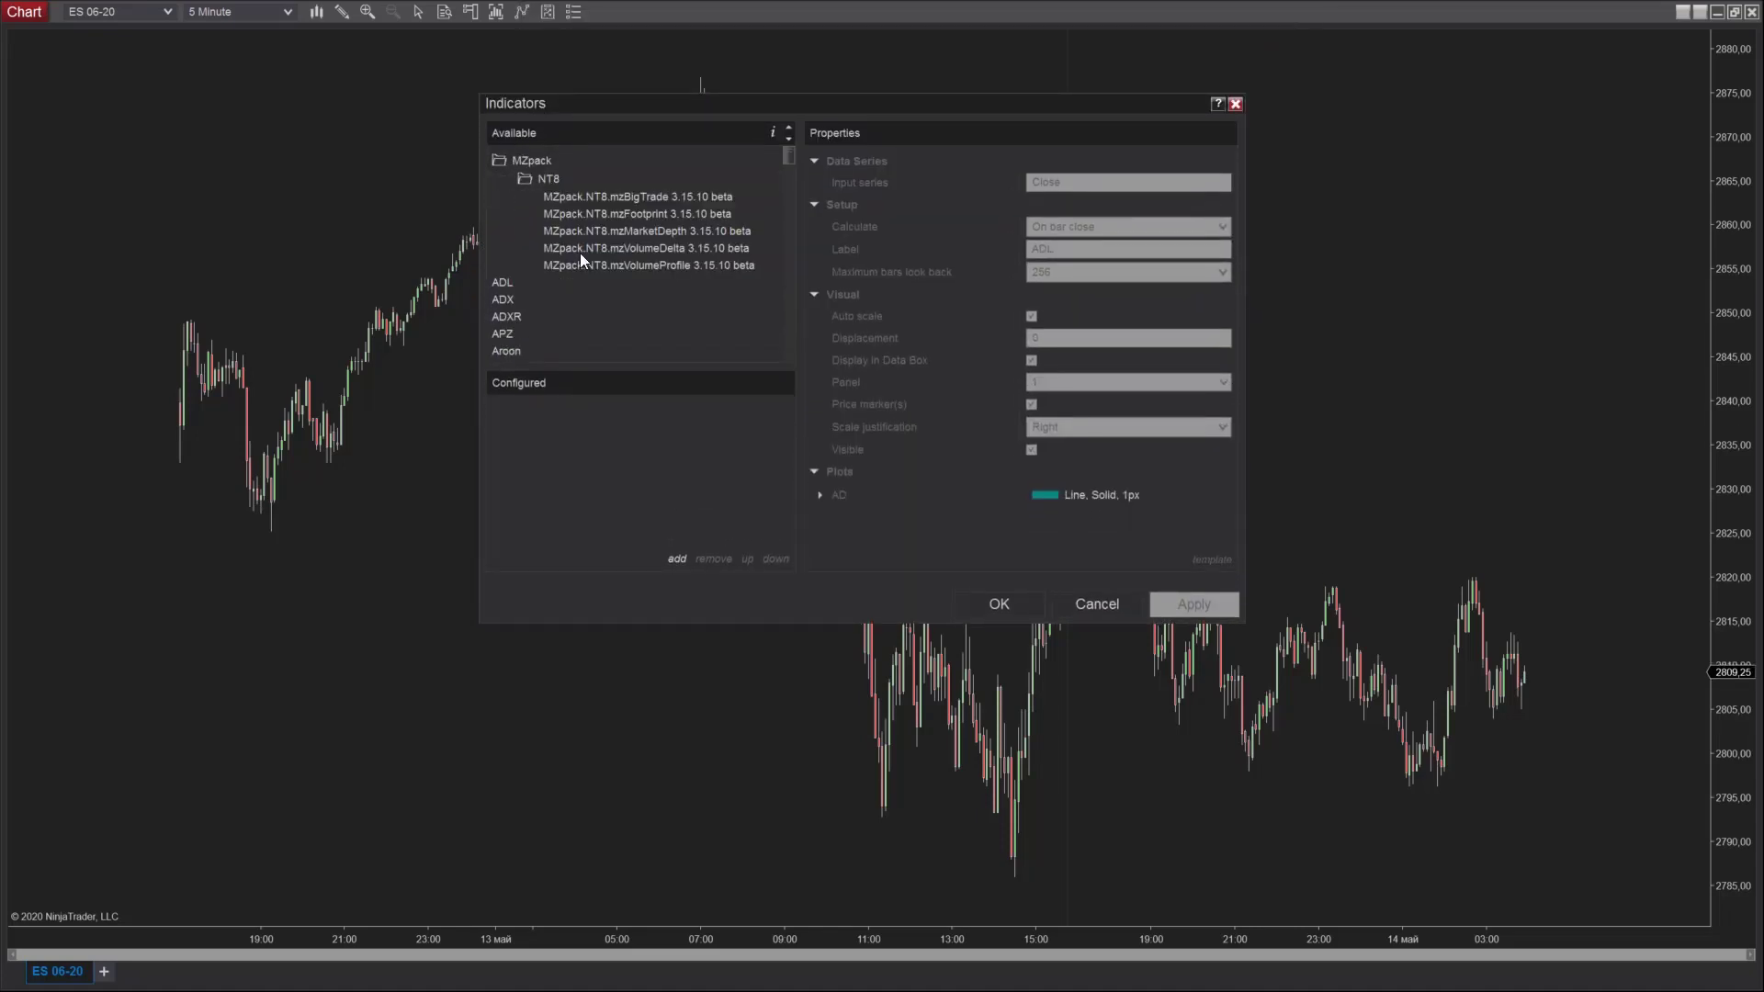
pyautogui.doubleClick(613, 268)
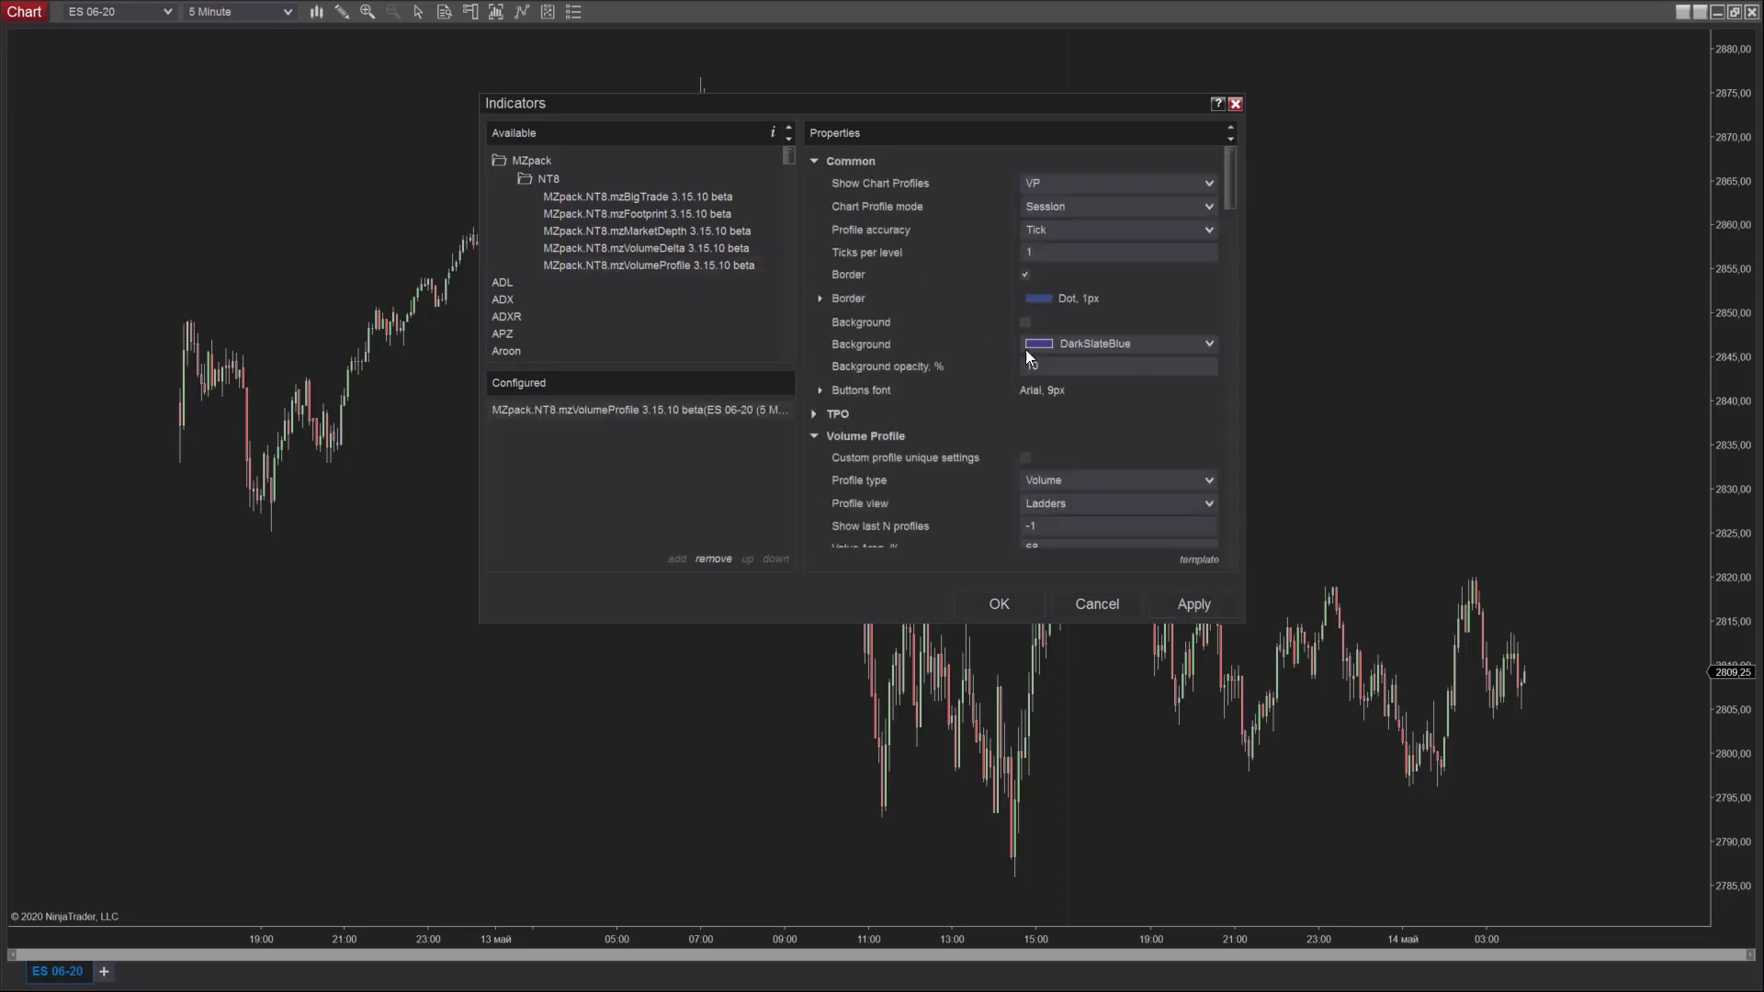
pyautogui.scroll(-8, 1087, 381)
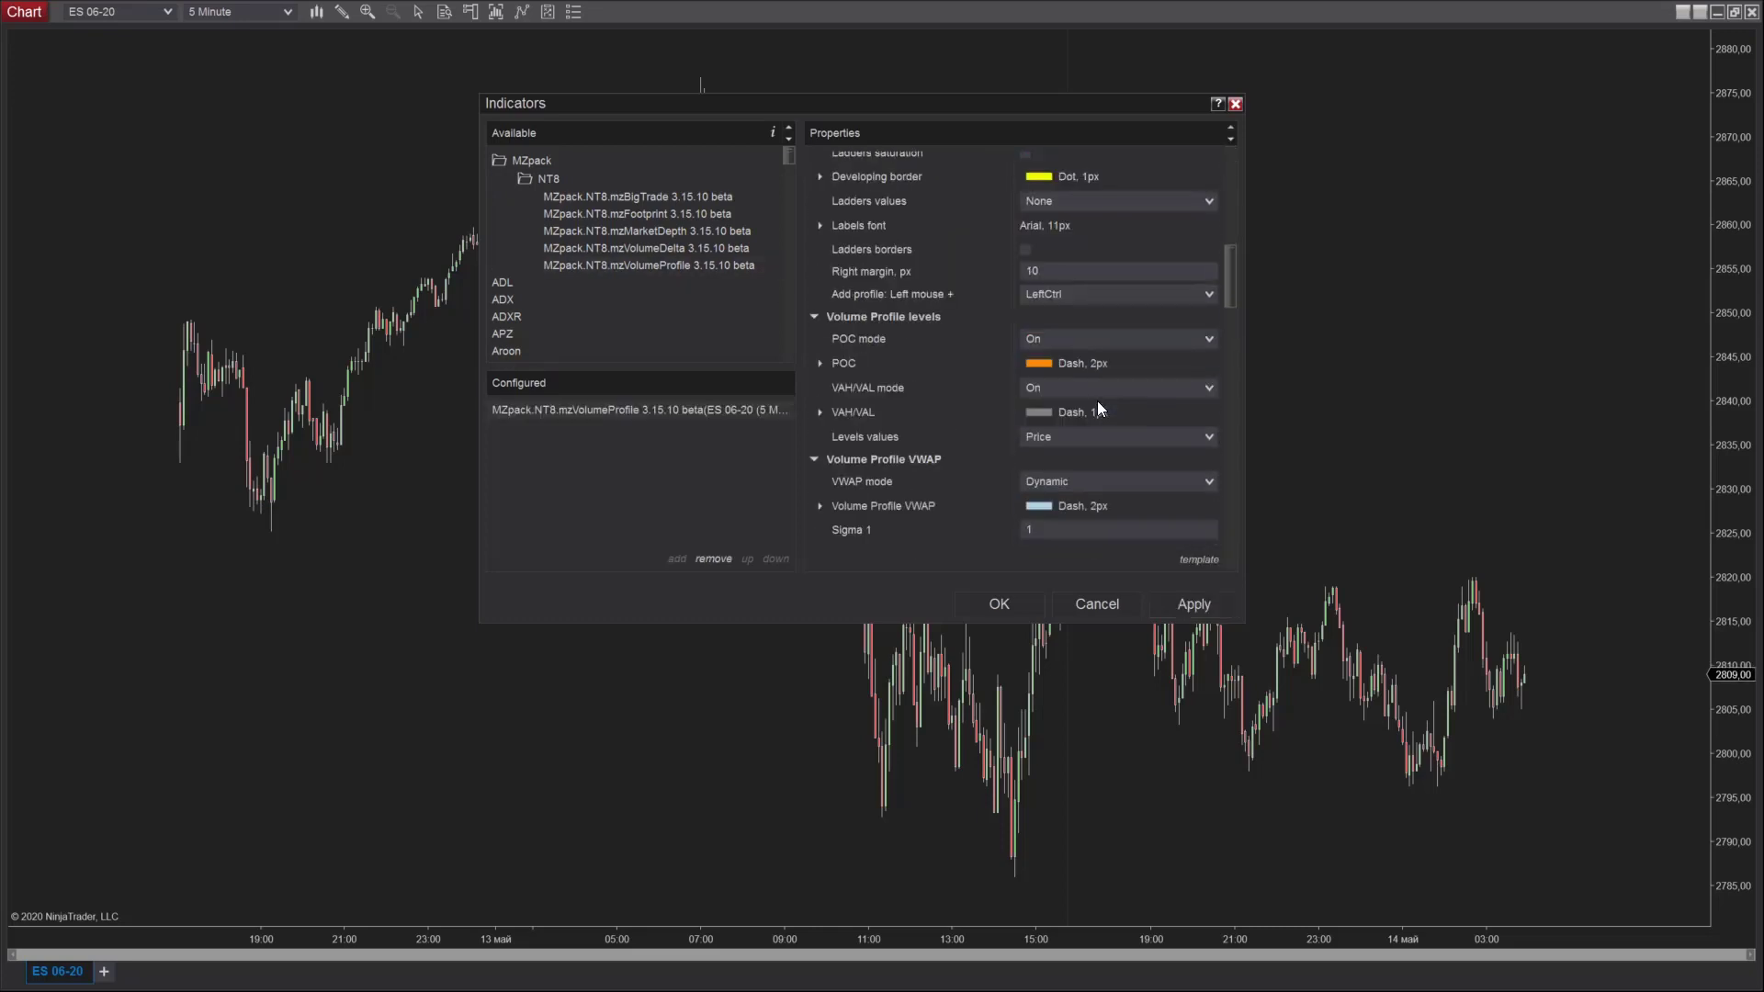
pyautogui.scroll(-8, 1100, 407)
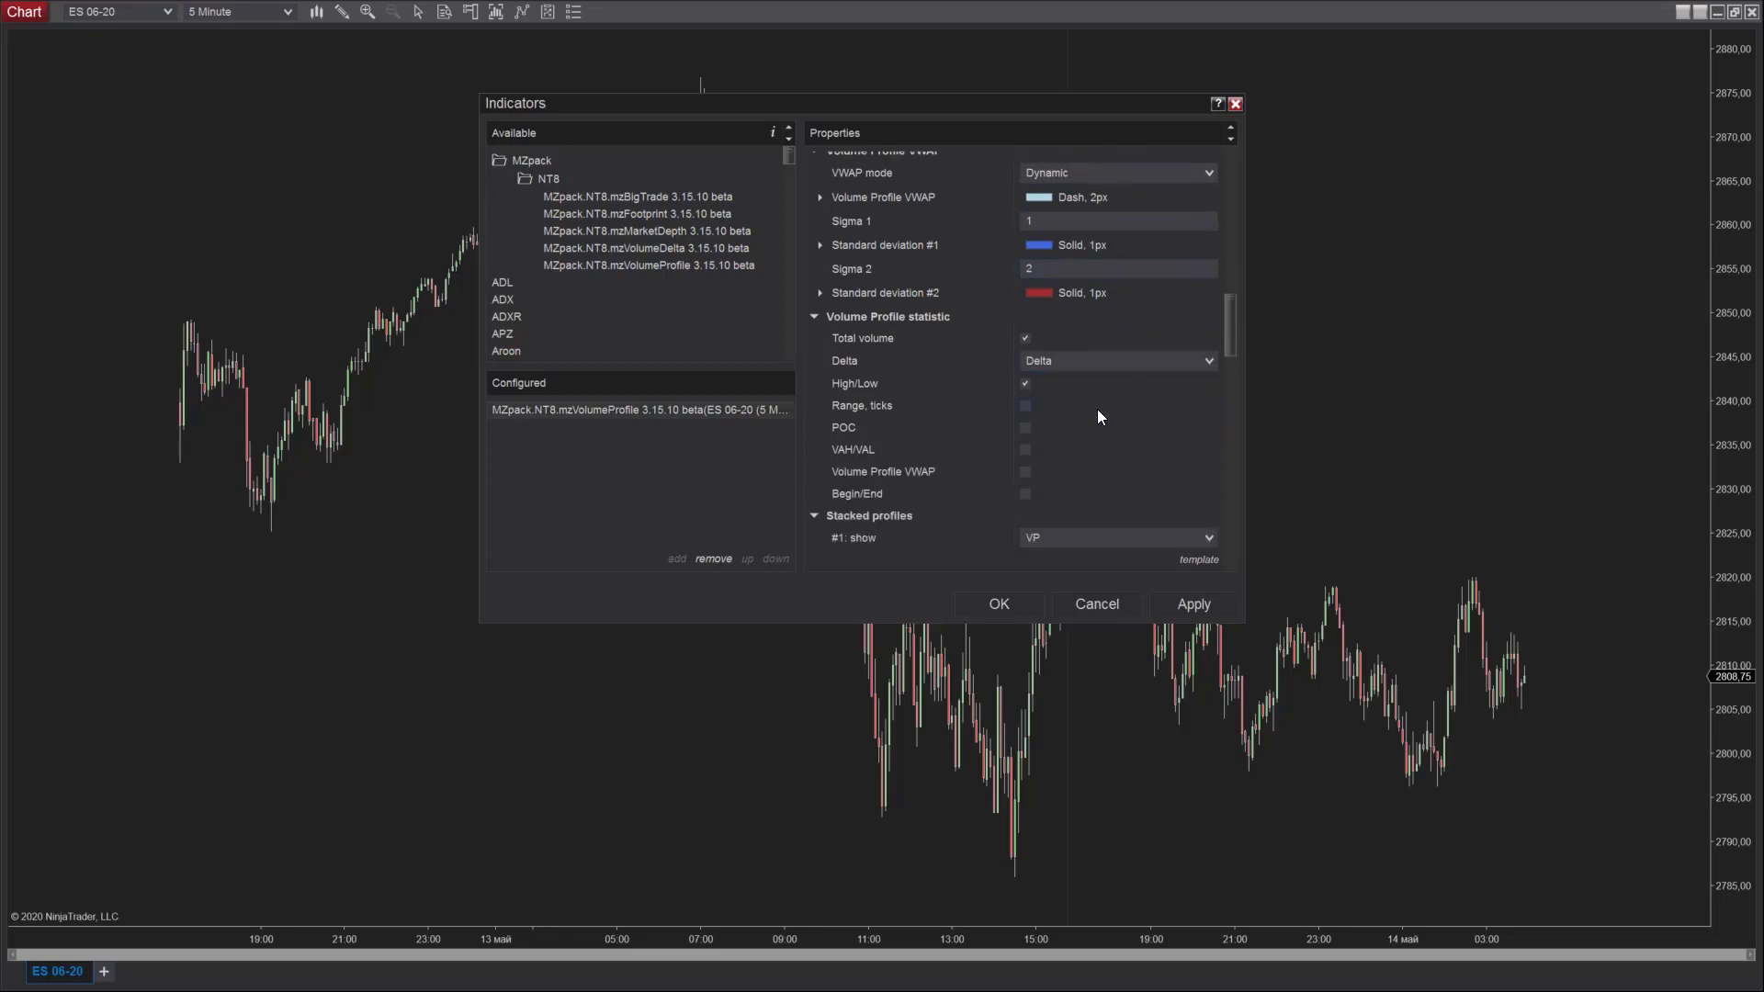
pyautogui.click(1075, 362)
pyautogui.click(1059, 401)
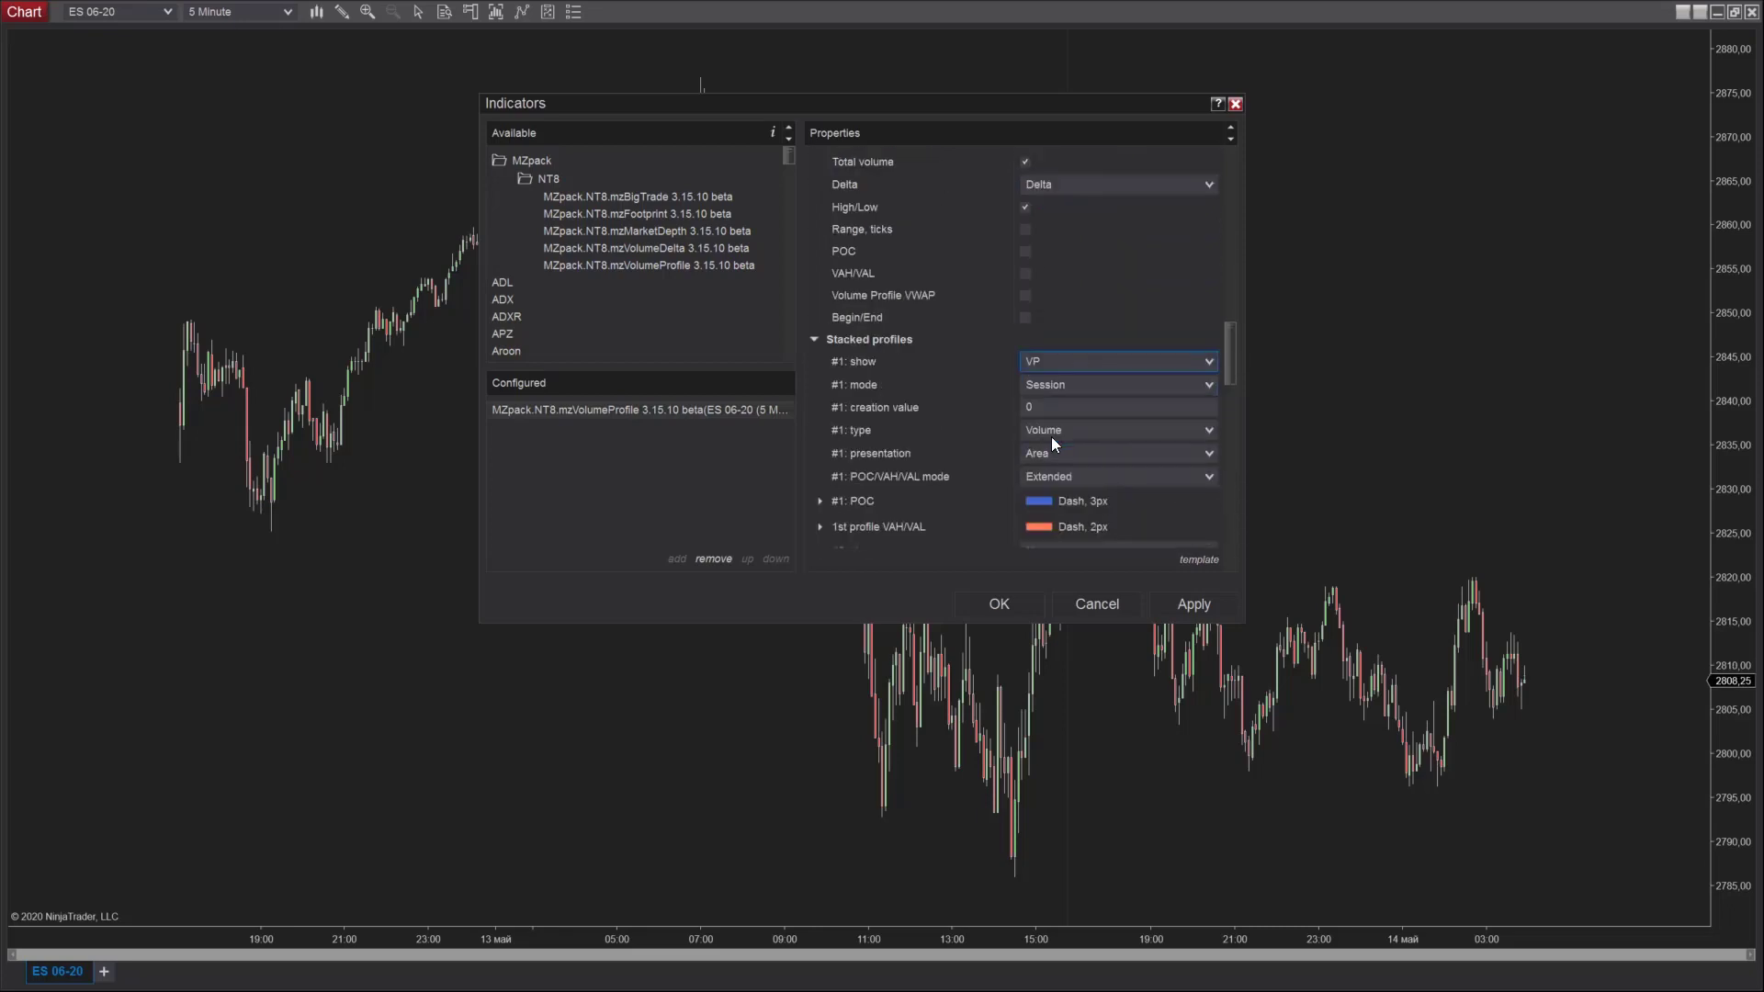
pyautogui.scroll(-6, 953, 405)
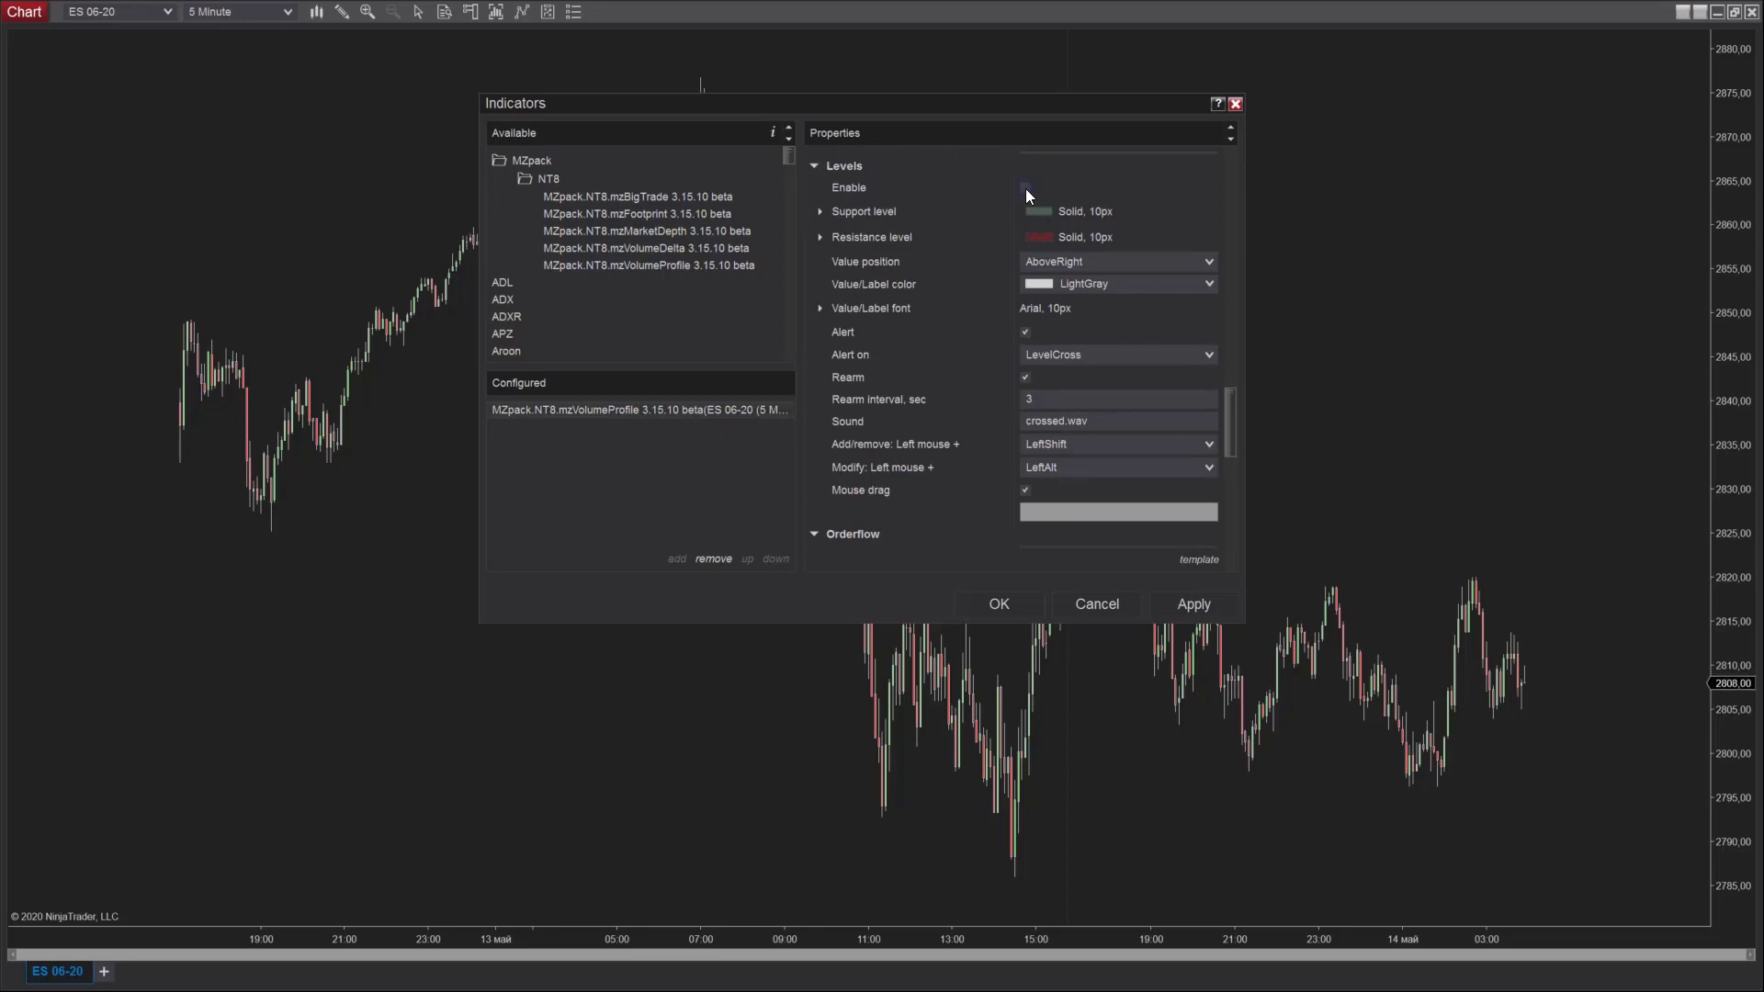
pyautogui.click(1010, 604)
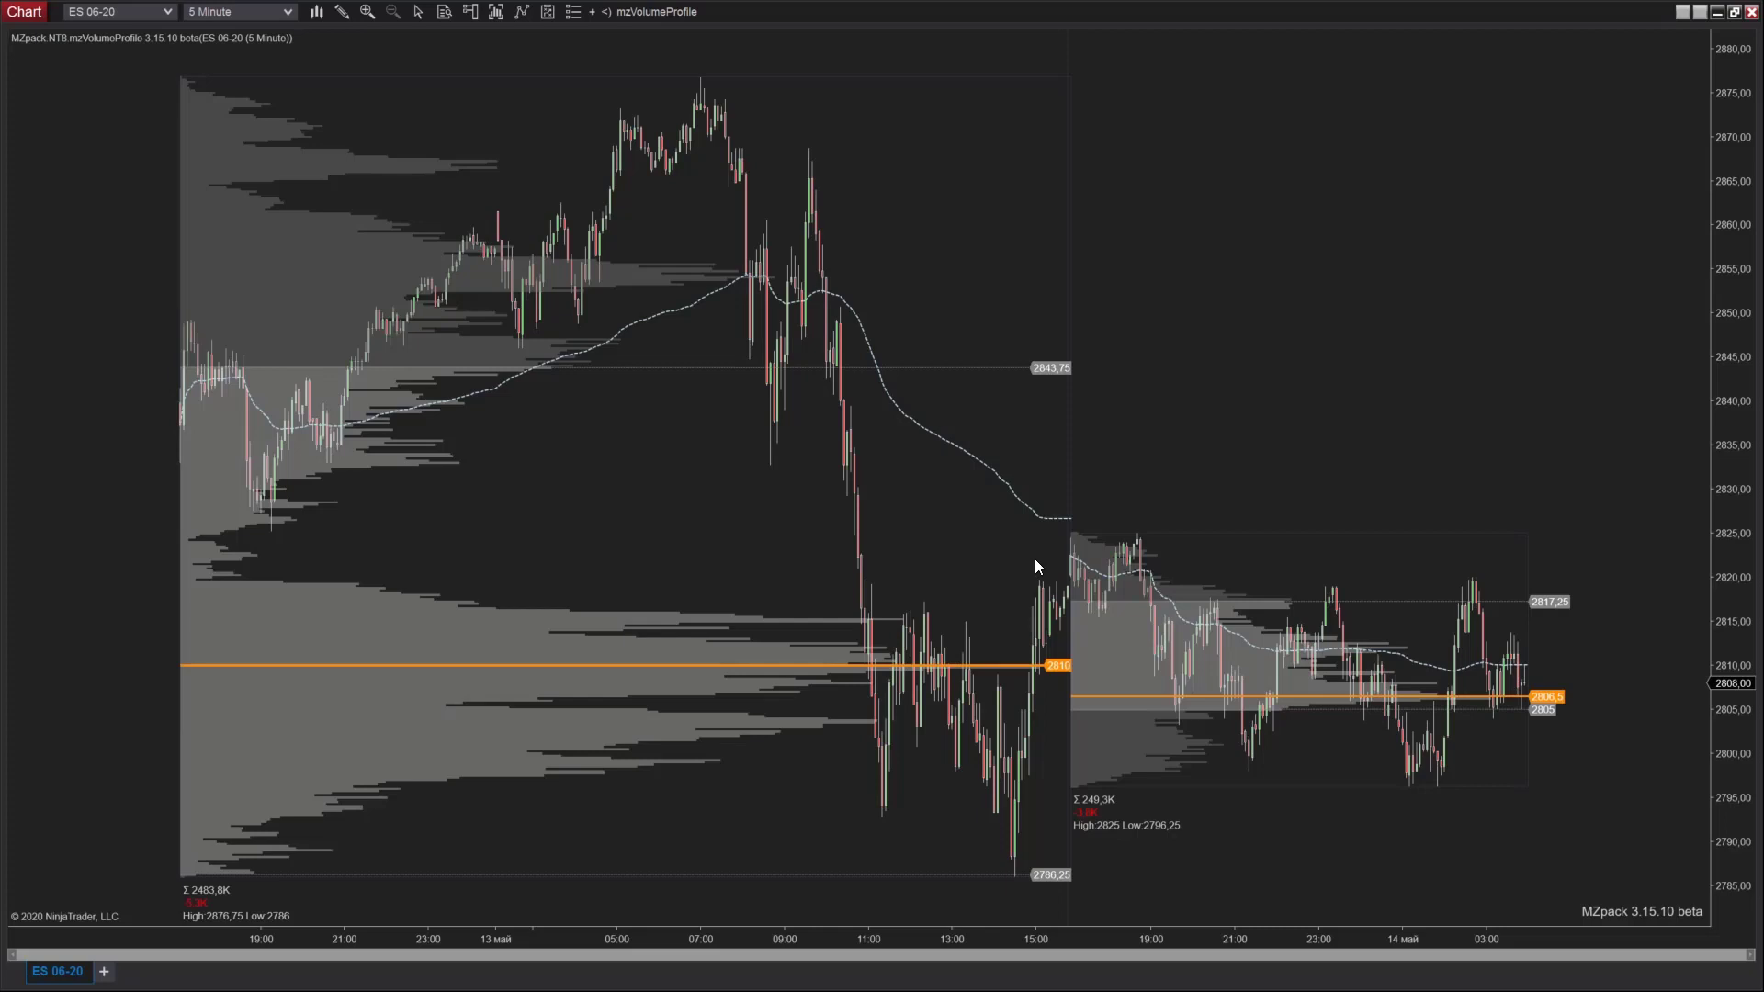
# Add resistance levels at 2833,25 and 2829,25 and support levels at 2793,25 and 2789.
pyautogui.click(1330, 461)
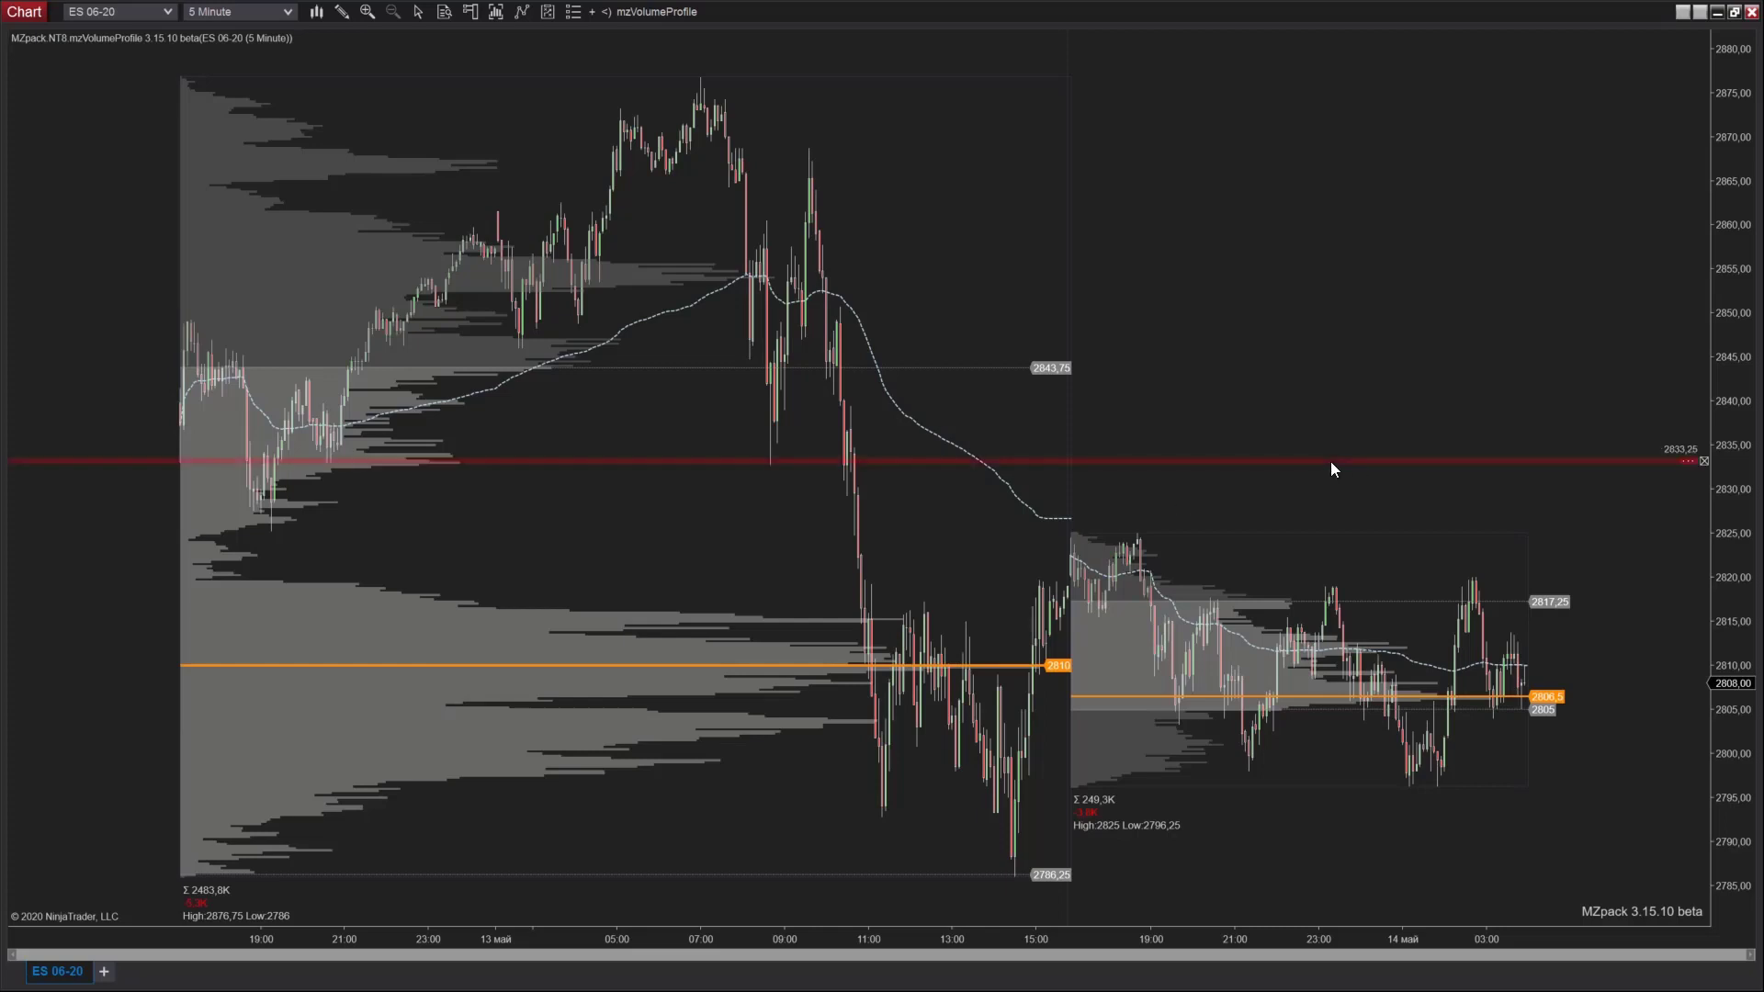
pyautogui.click(1336, 496)
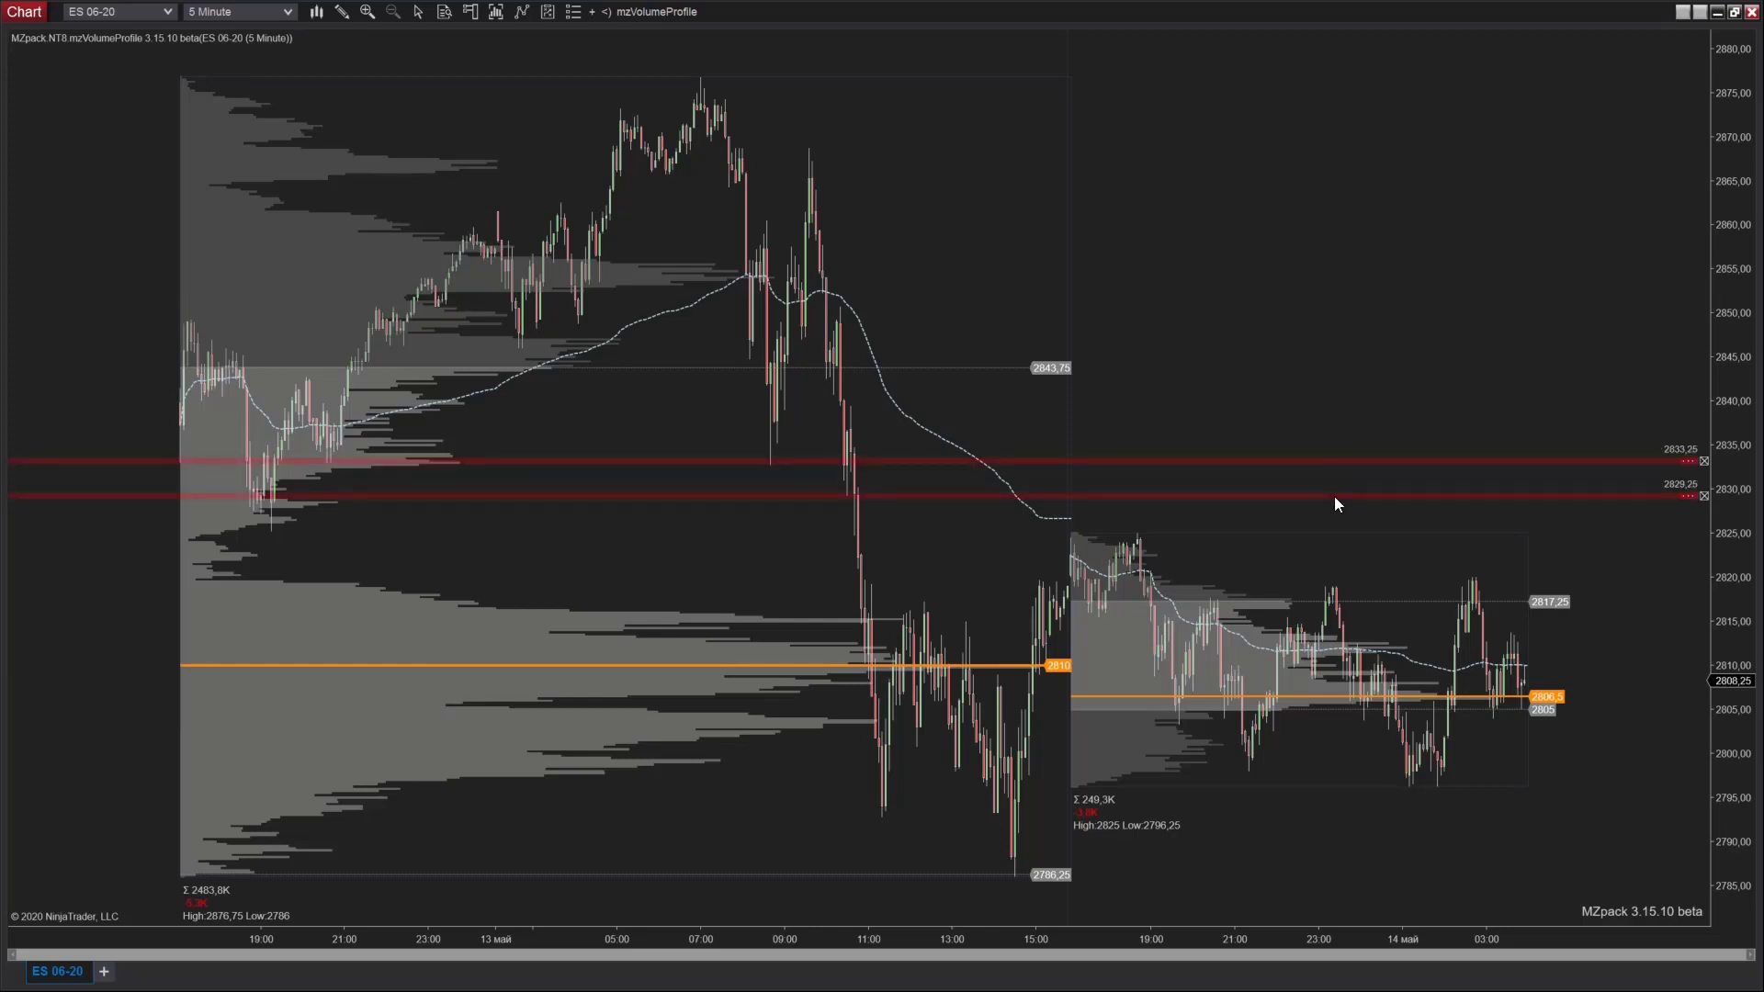
pyautogui.click(1385, 813)
pyautogui.click(1378, 851)
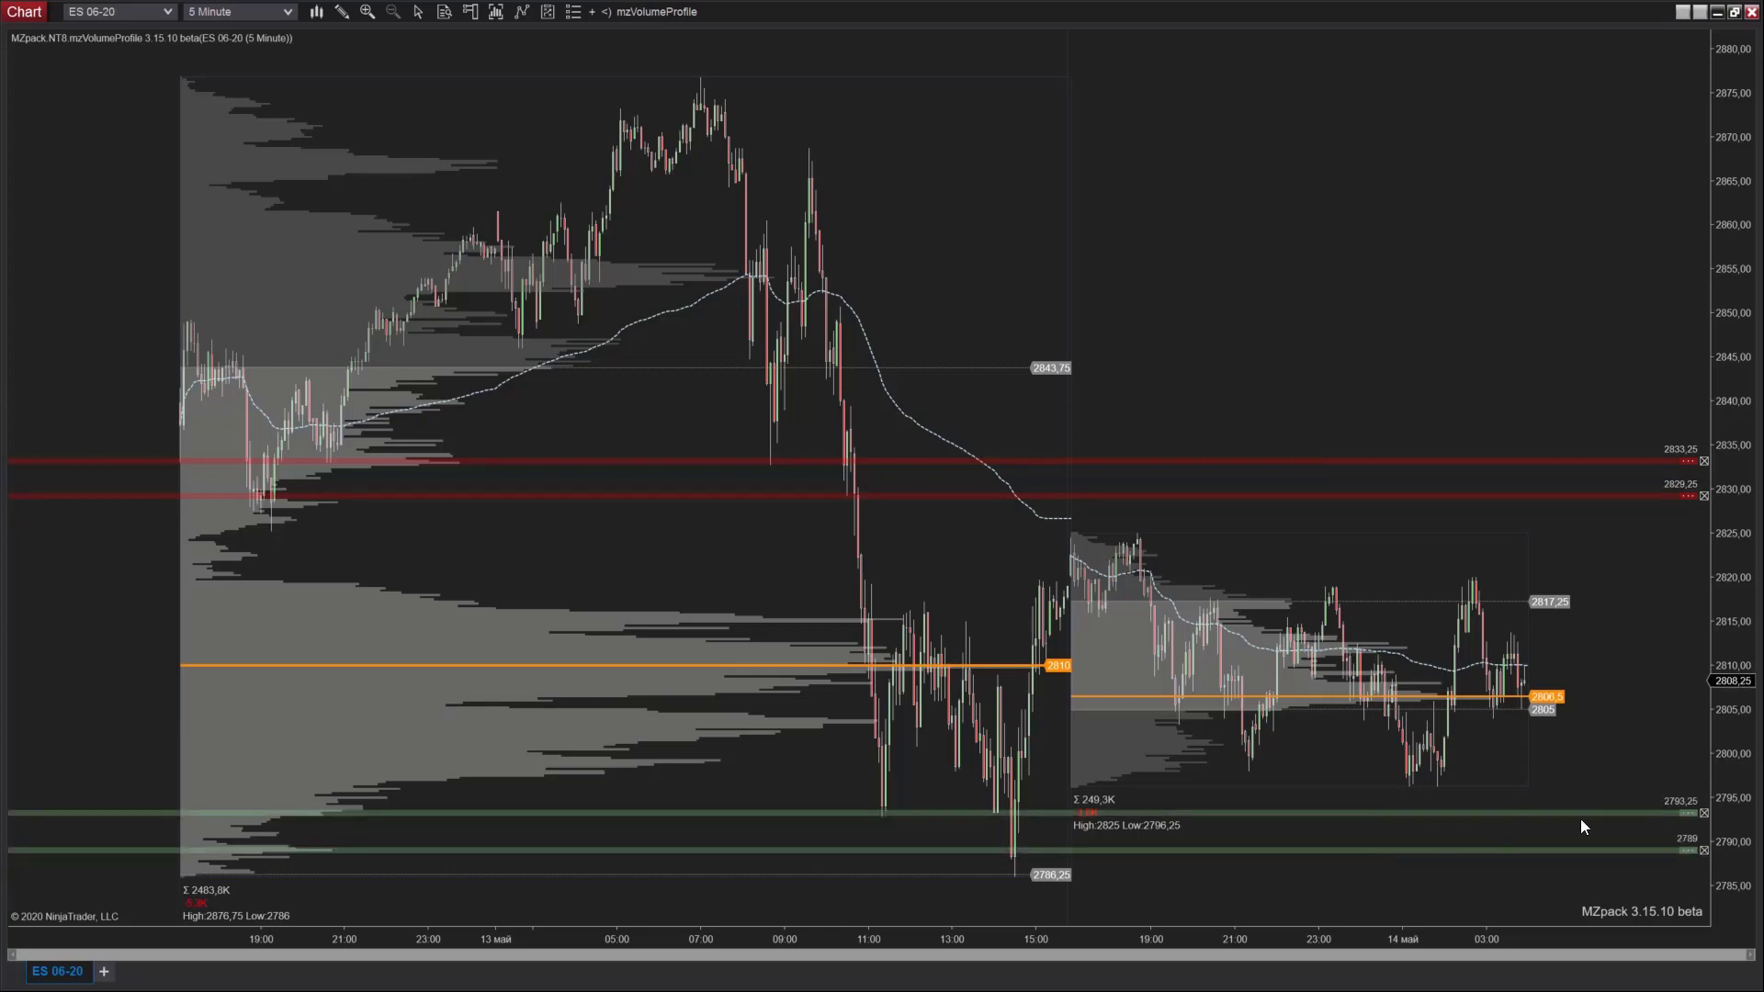
# Delete both support levels, move the upper resistance to 2873,75 and shorten it to end mid-chart.
pyautogui.click(1704, 851)
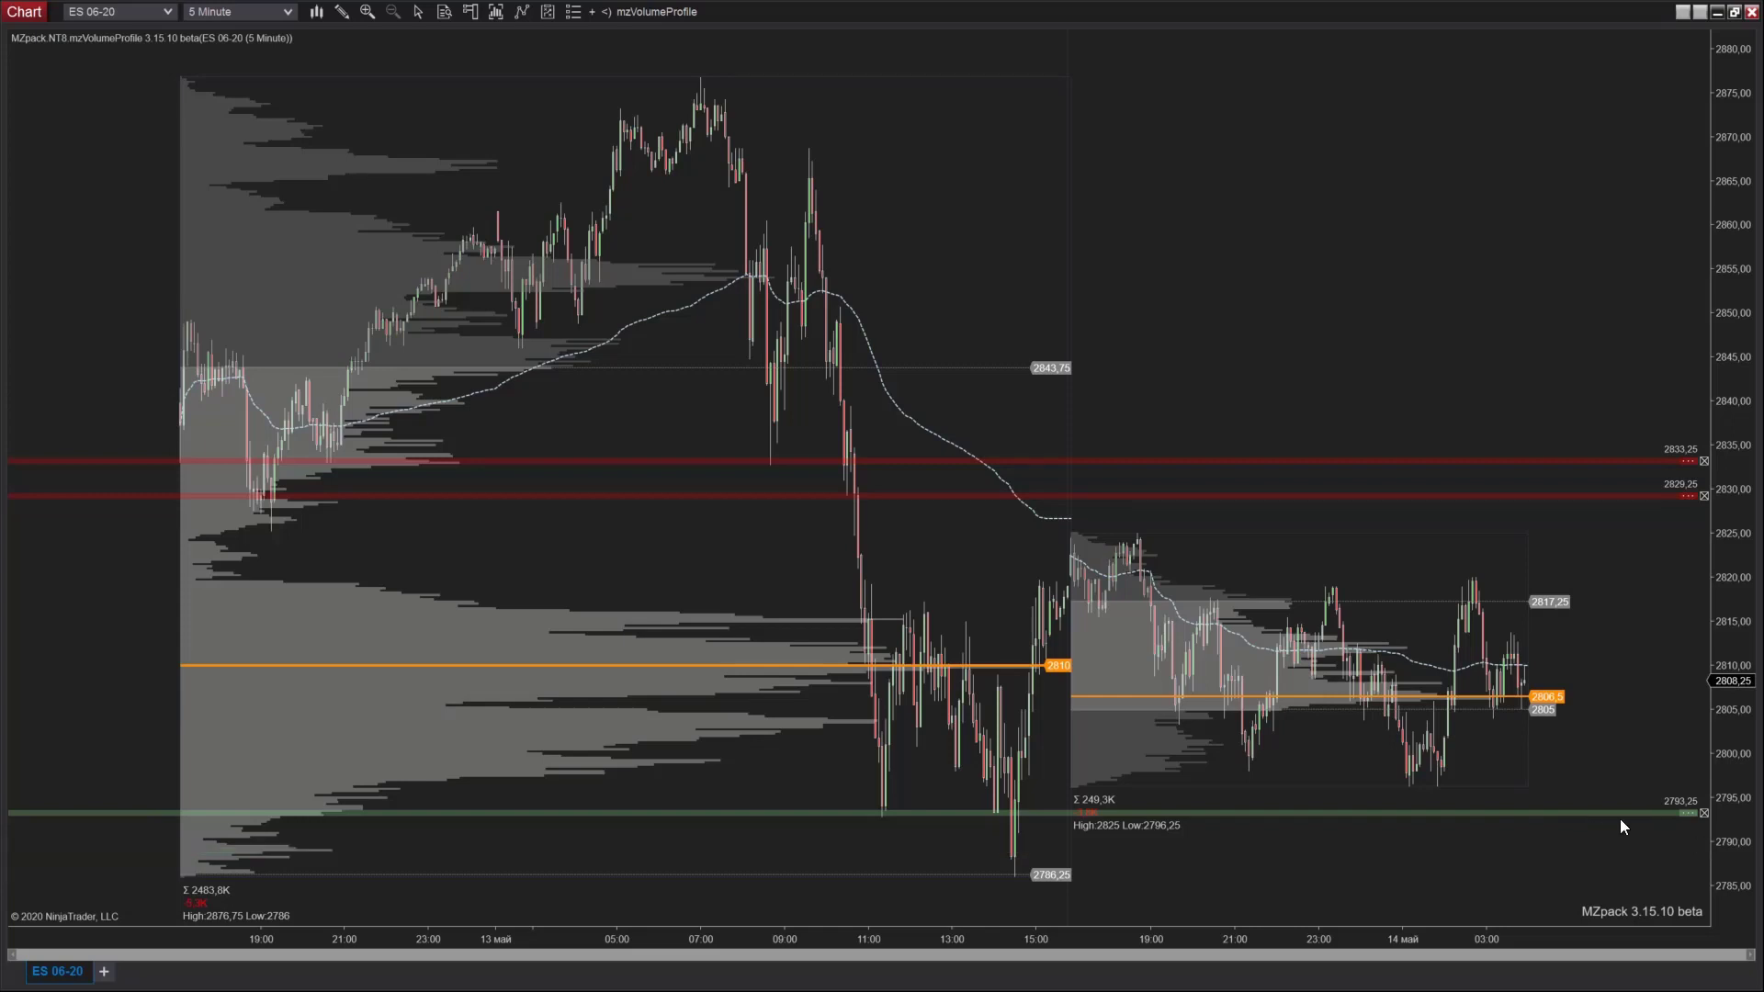
pyautogui.press('Delete')
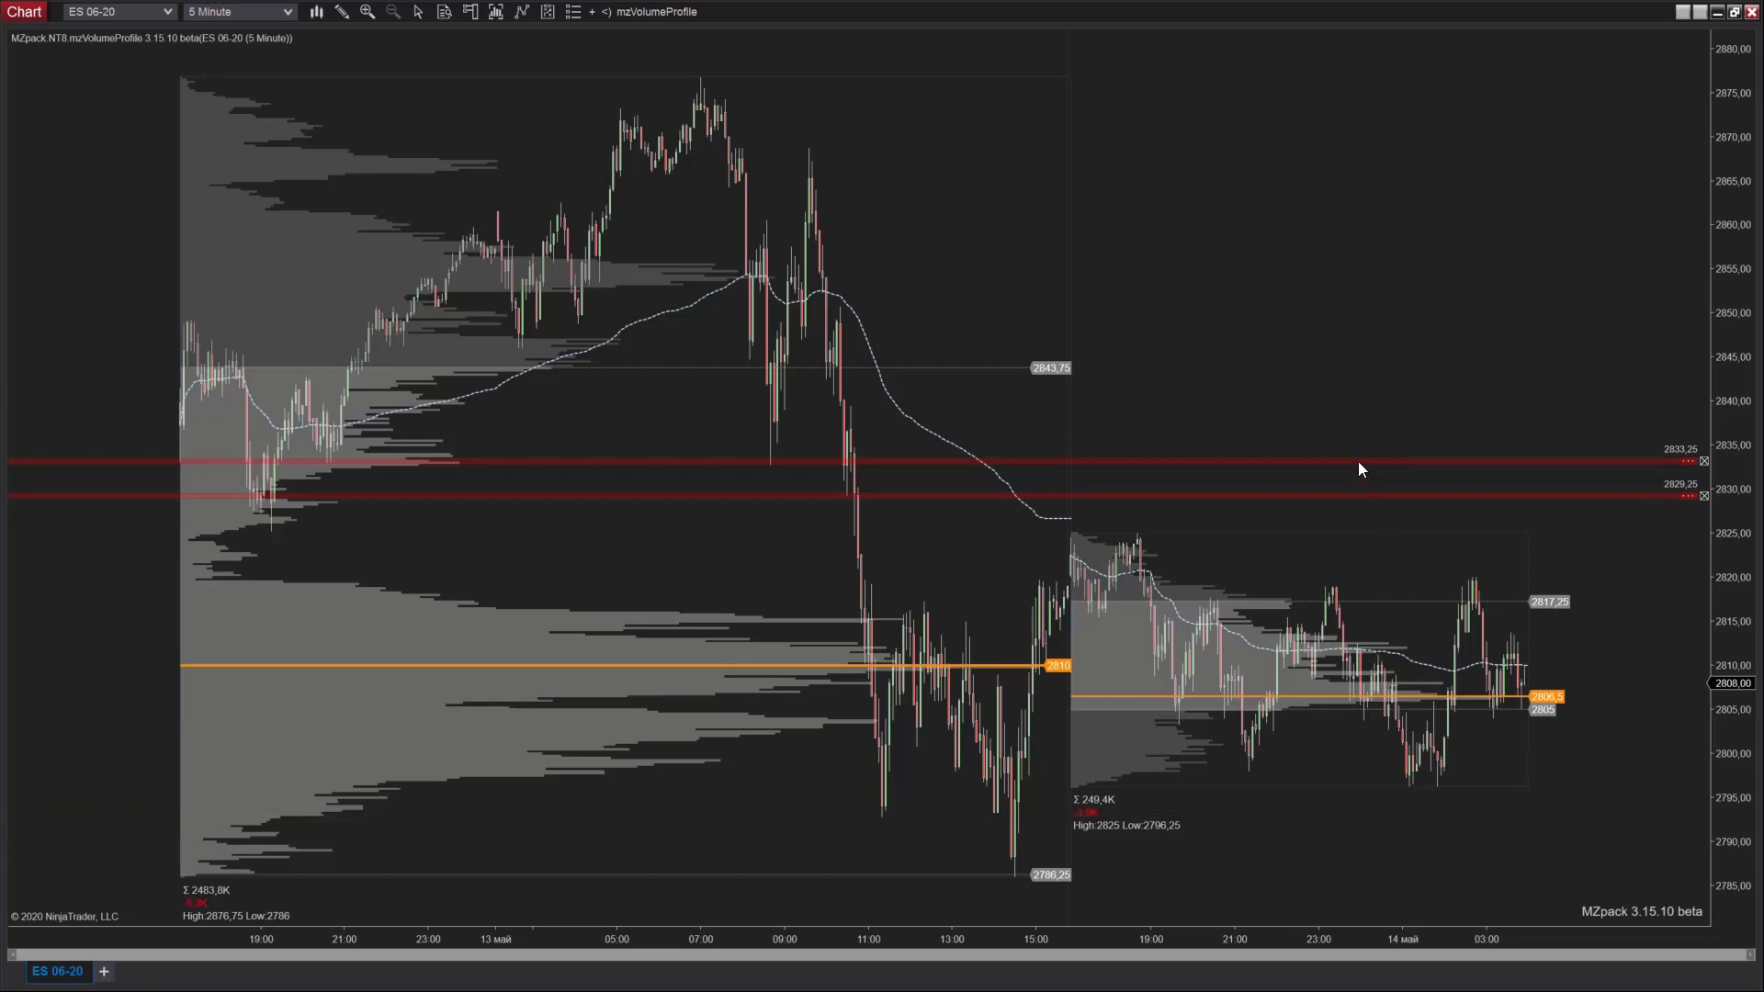
pyautogui.moveTo(1359, 460); pyautogui.dragTo(1319, 103)
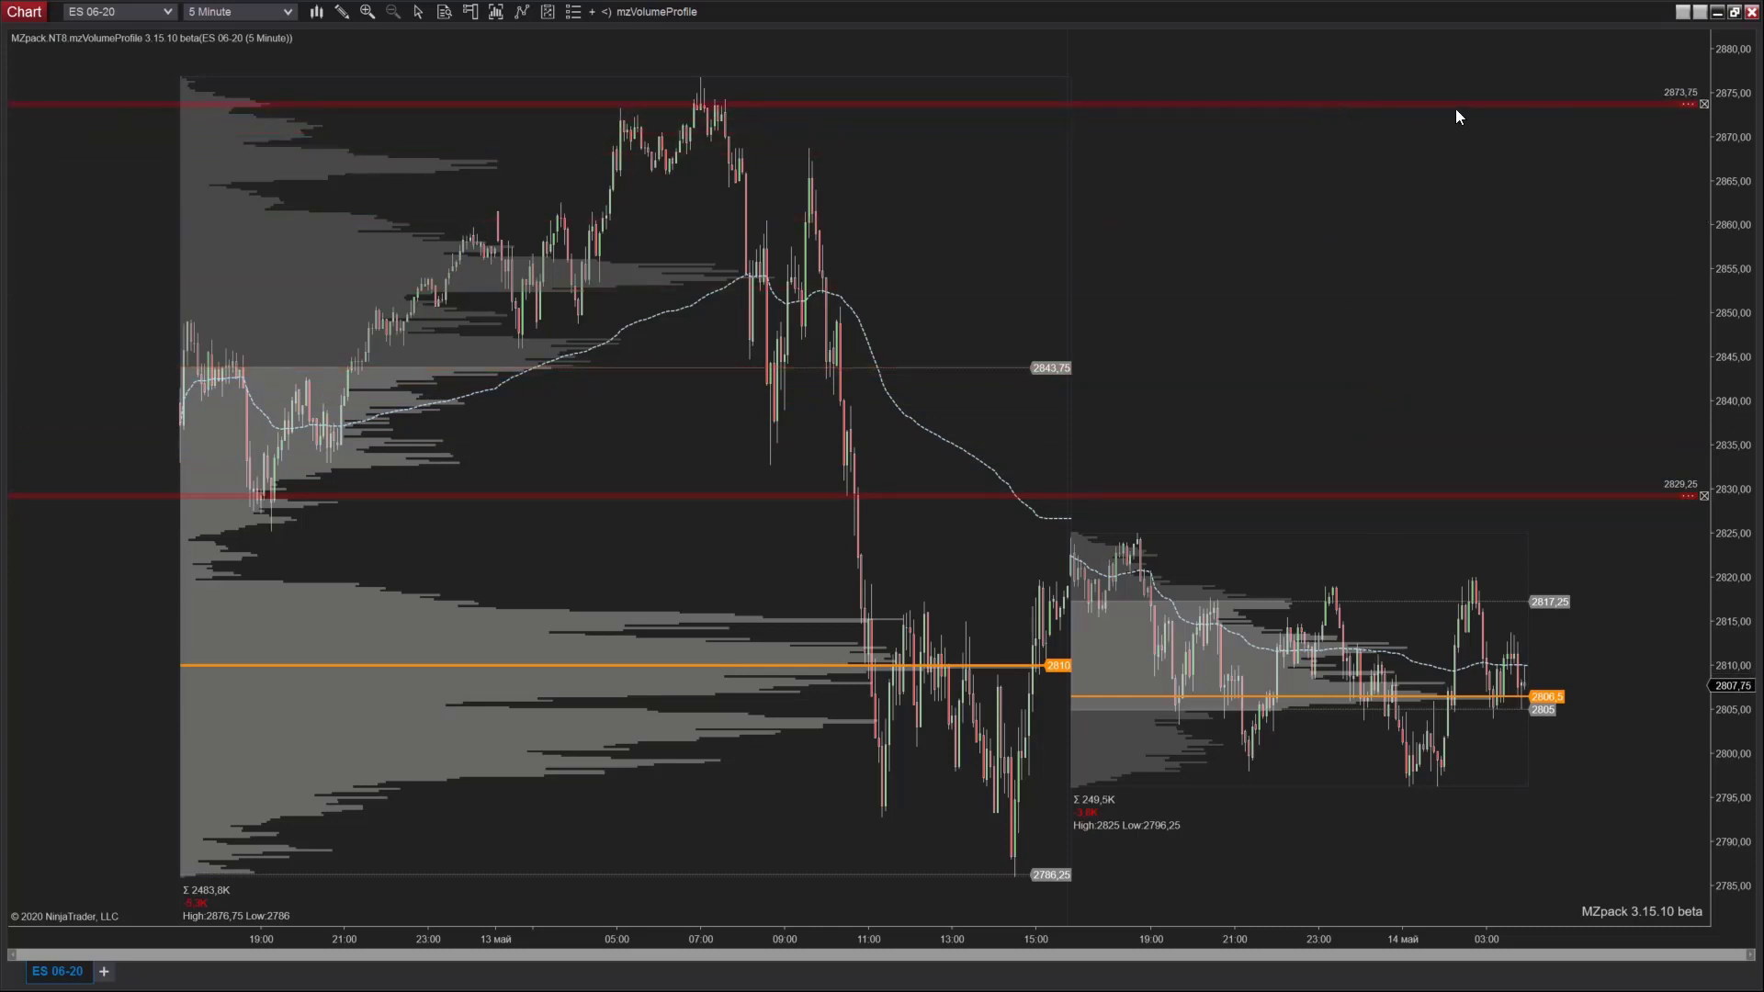
pyautogui.moveTo(1607, 102); pyautogui.dragTo(1158, 118)
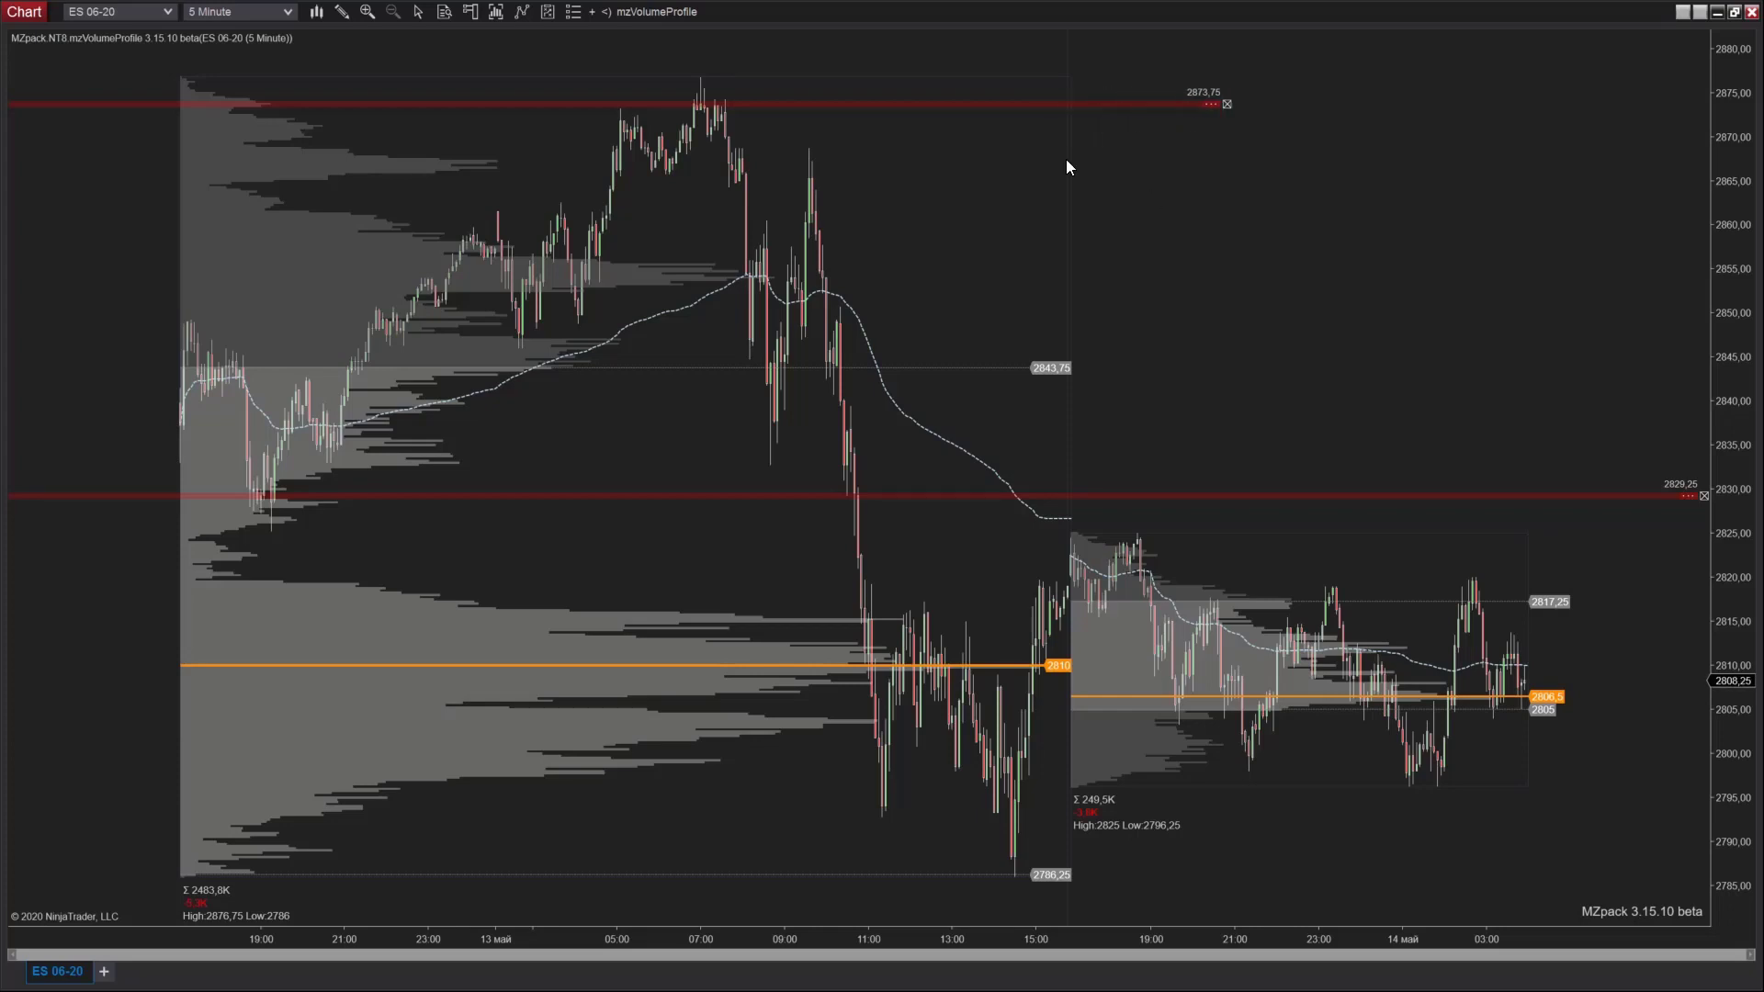
# Tick Mouse drag under the mzVolumeProfile Levels settings and raise the 2829,25 level to about 2832.
pyautogui.click(664, 12)
pyautogui.scroll(-5, 935, 513)
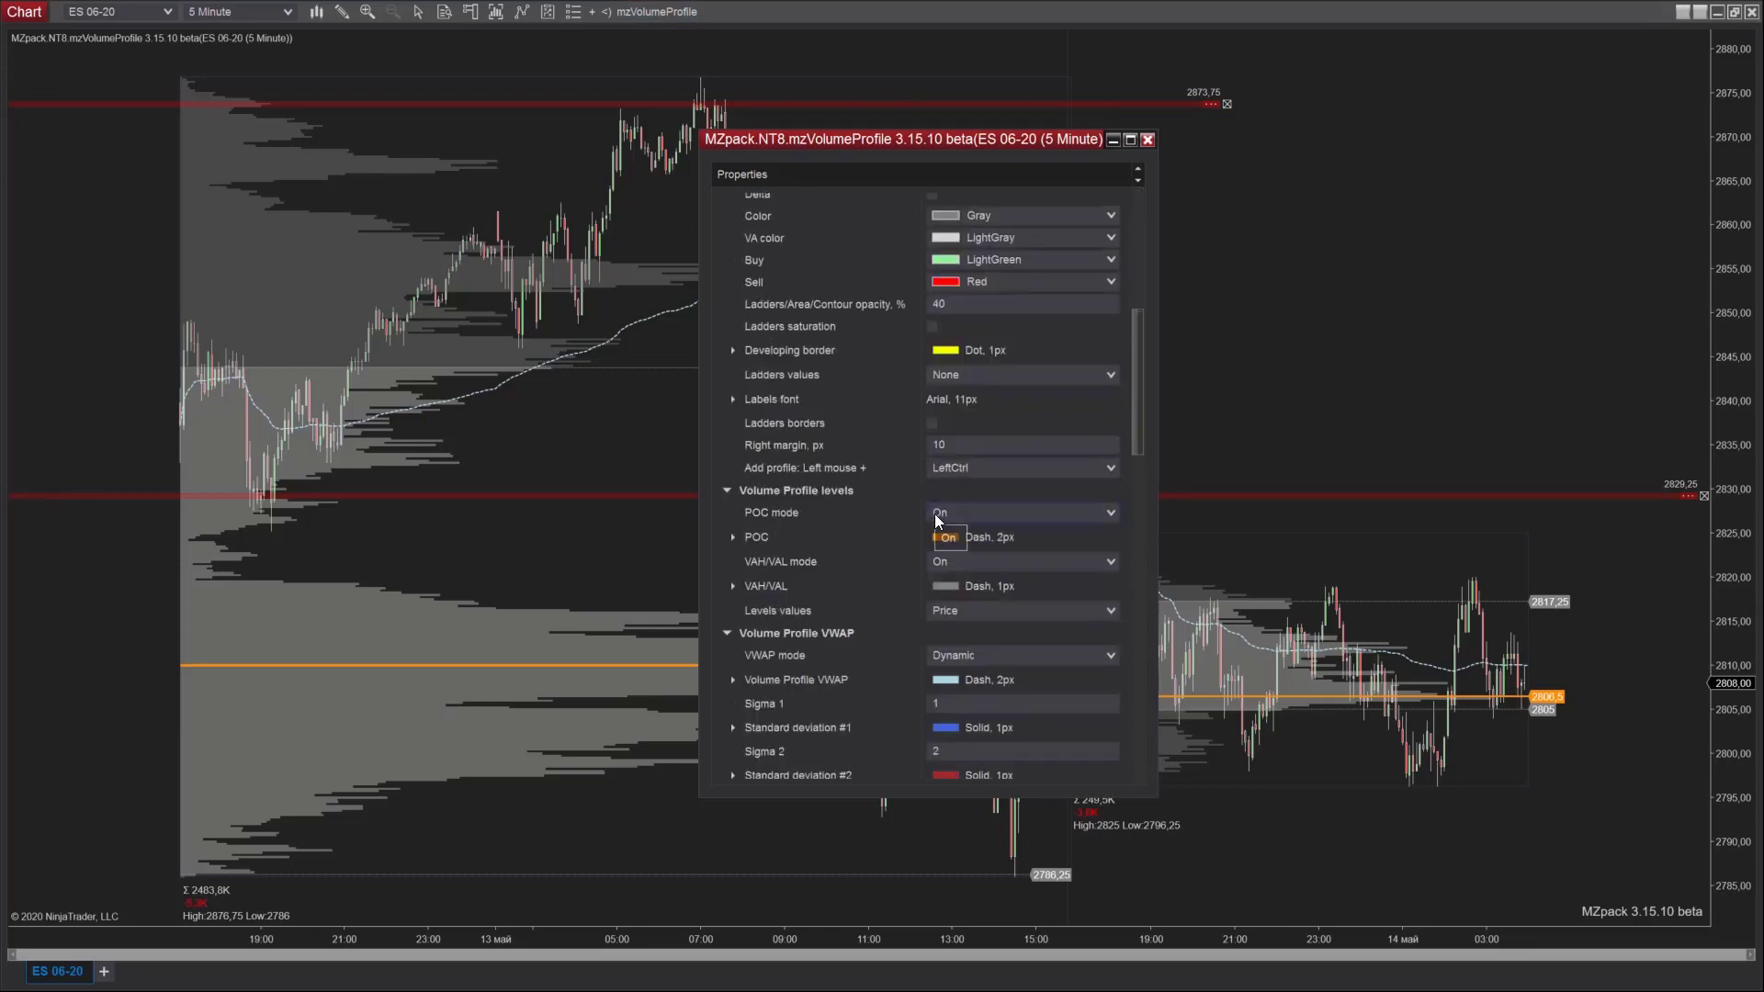
pyautogui.scroll(-10, 935, 515)
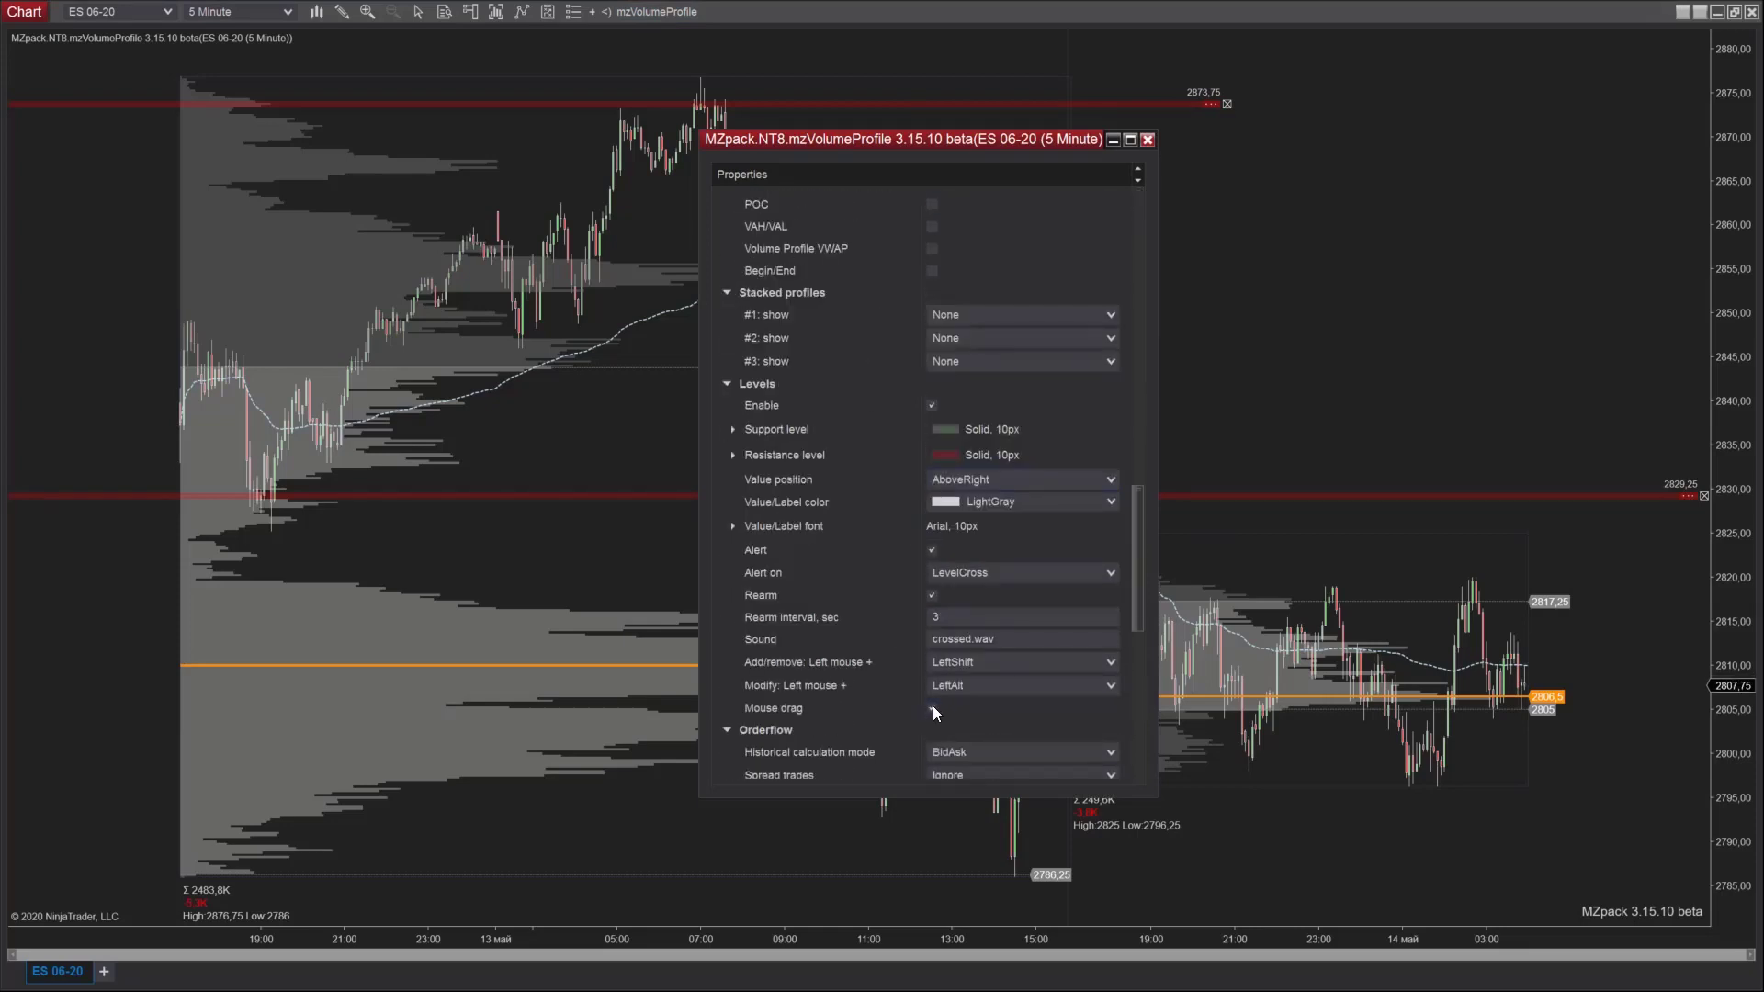
pyautogui.click(1299, 494)
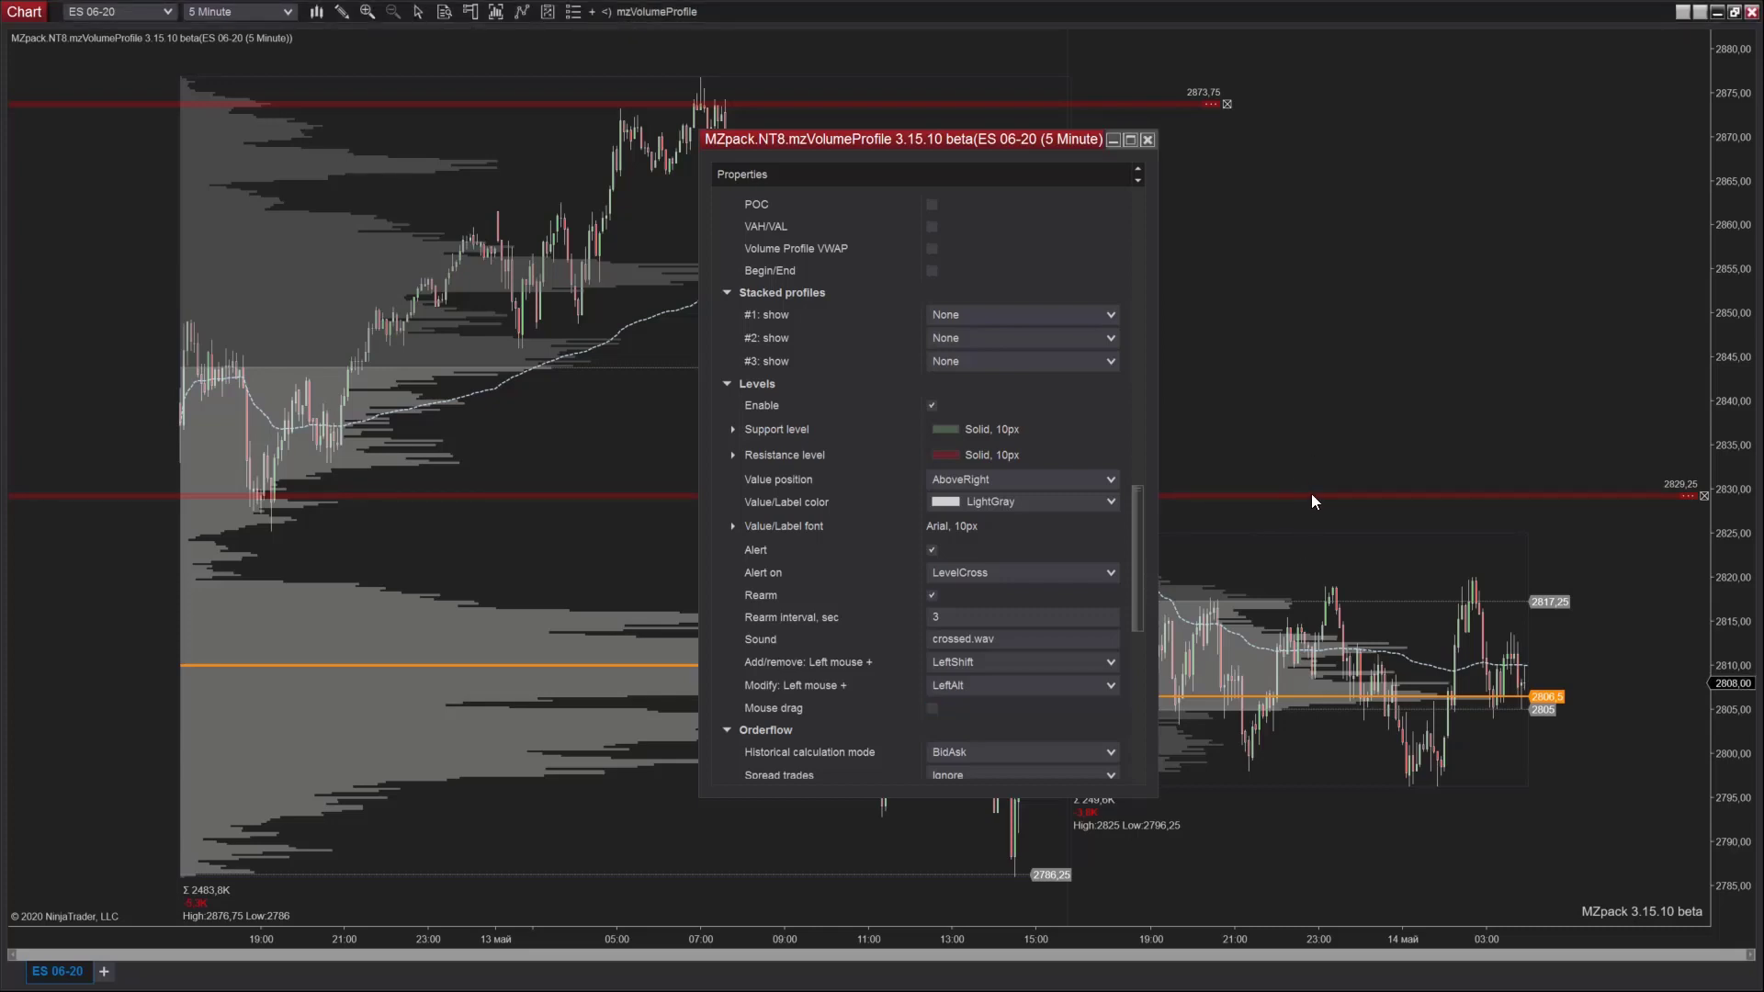
pyautogui.click(933, 709)
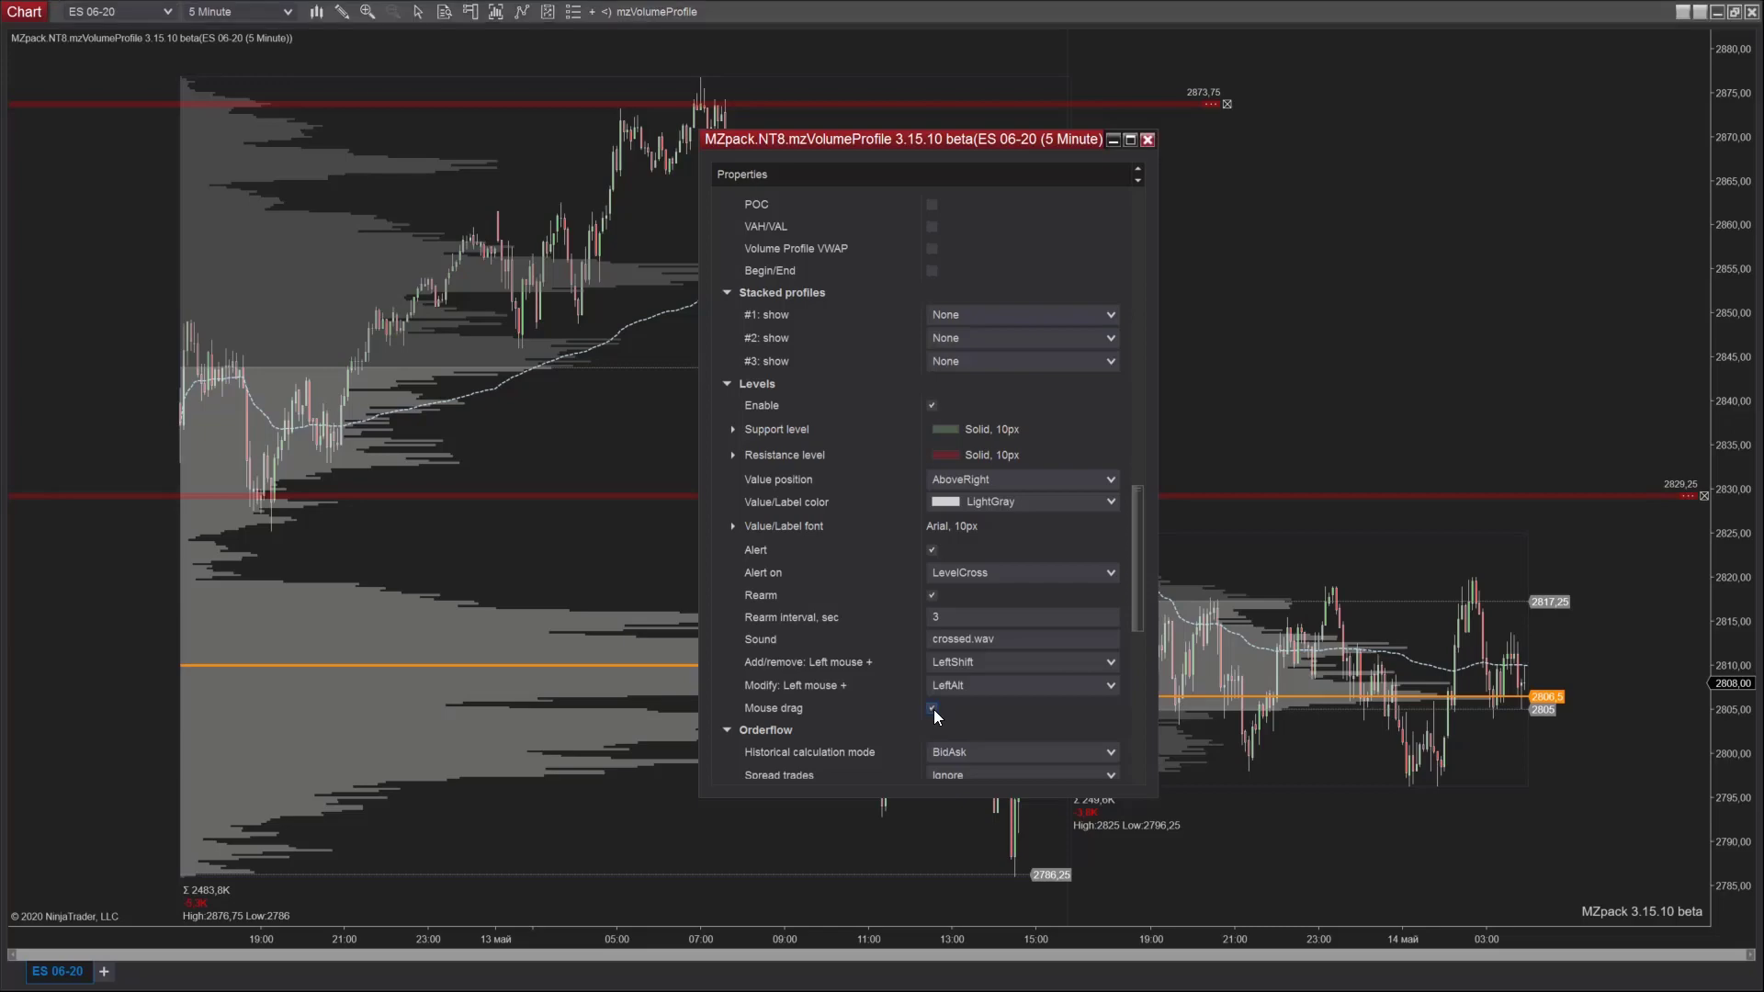
pyautogui.moveTo(1285, 496)
pyautogui.mouseDown()
pyautogui.moveTo(1290, 430)
pyautogui.moveTo(1290, 477)
pyautogui.mouseUp()
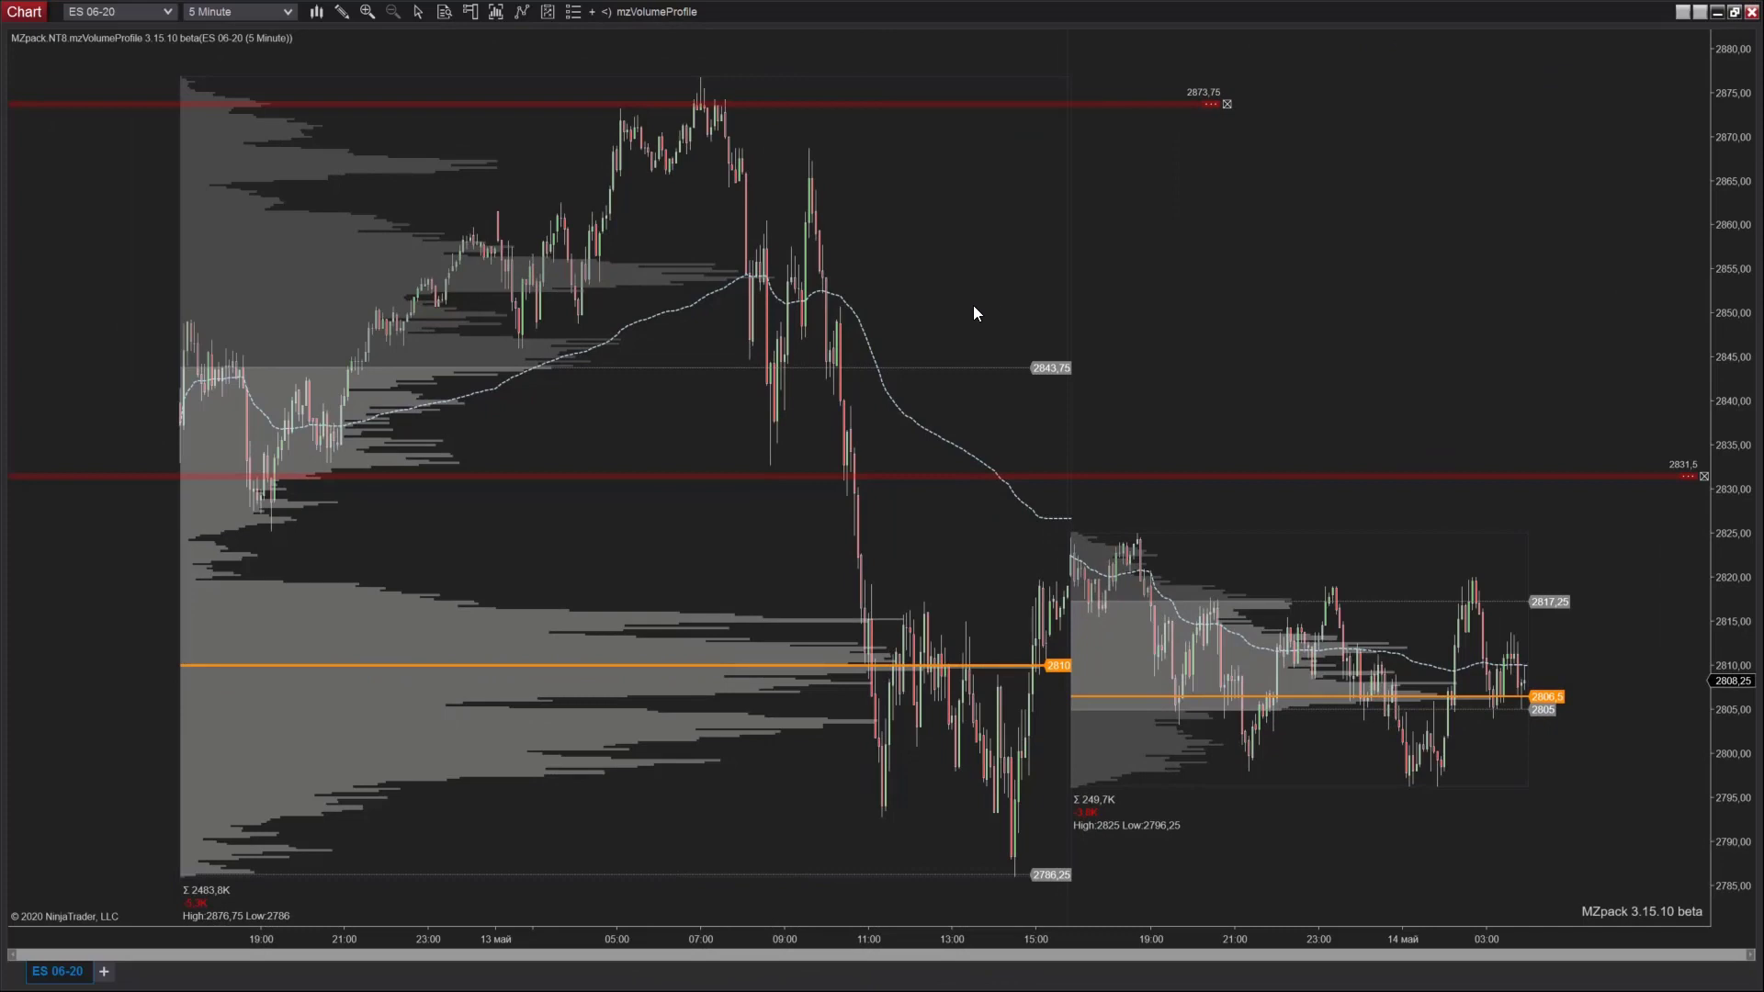
# Add a 2850,5 resistance level and a green support level, placing it at 2800,5.
pyautogui.click(973, 307)
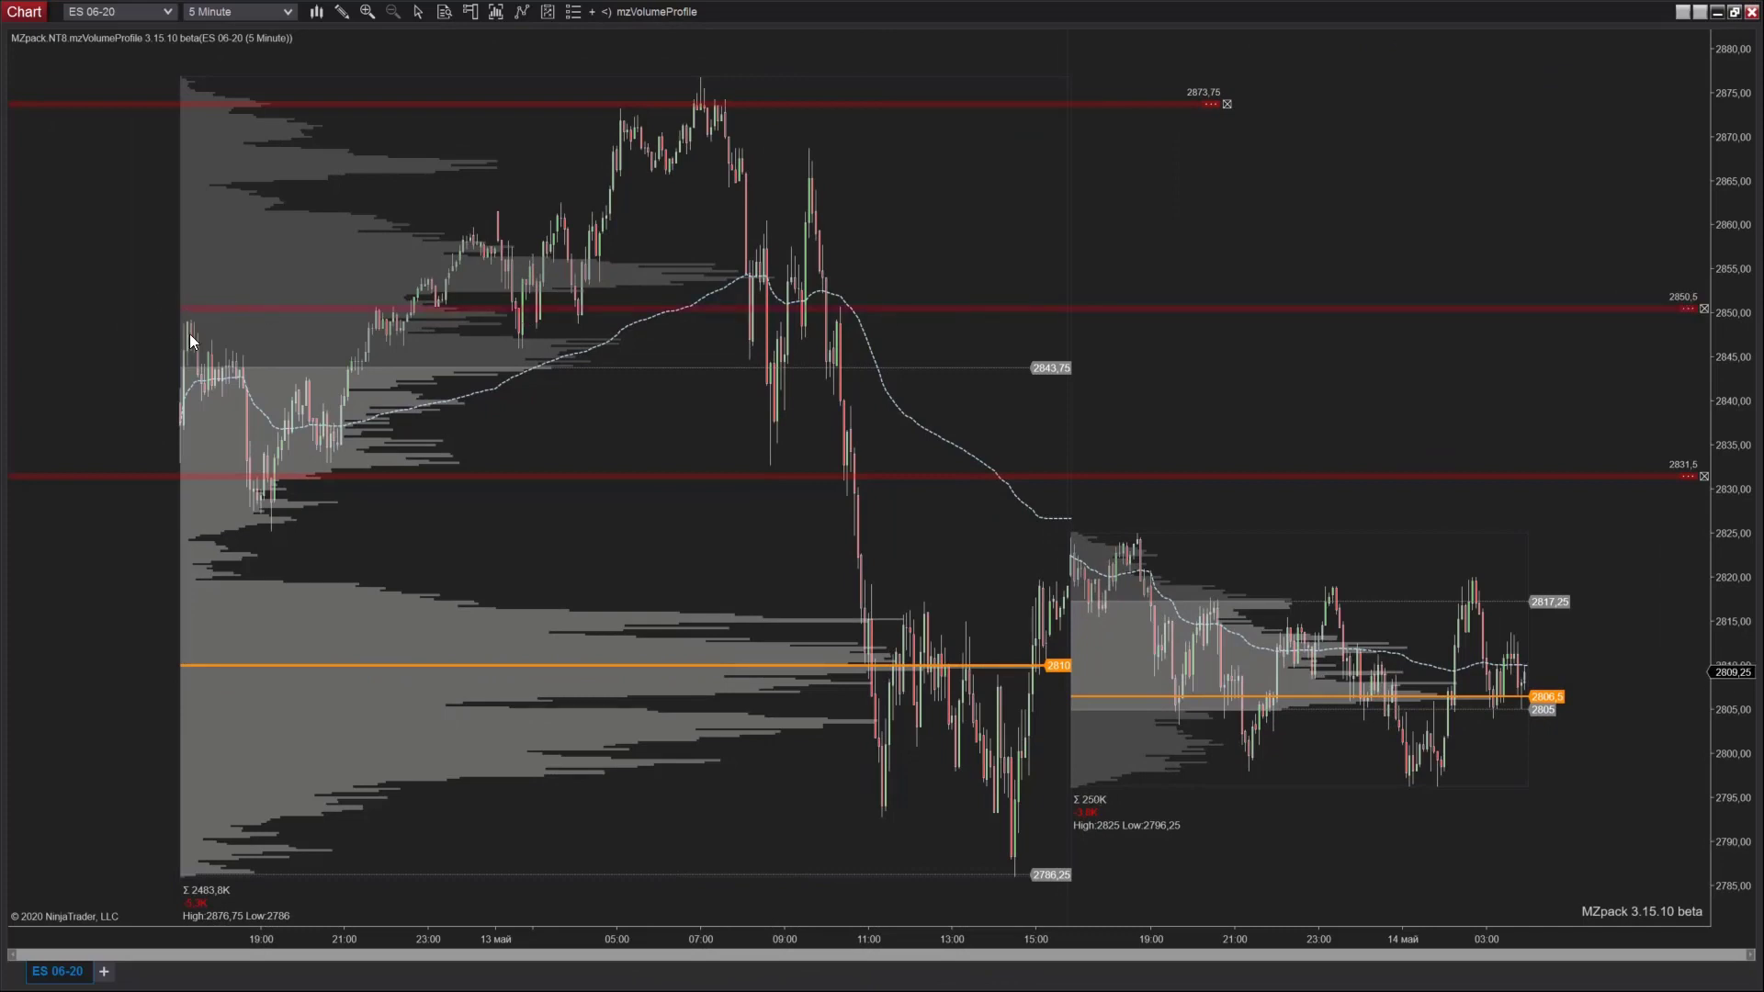
pyautogui.click(1349, 758)
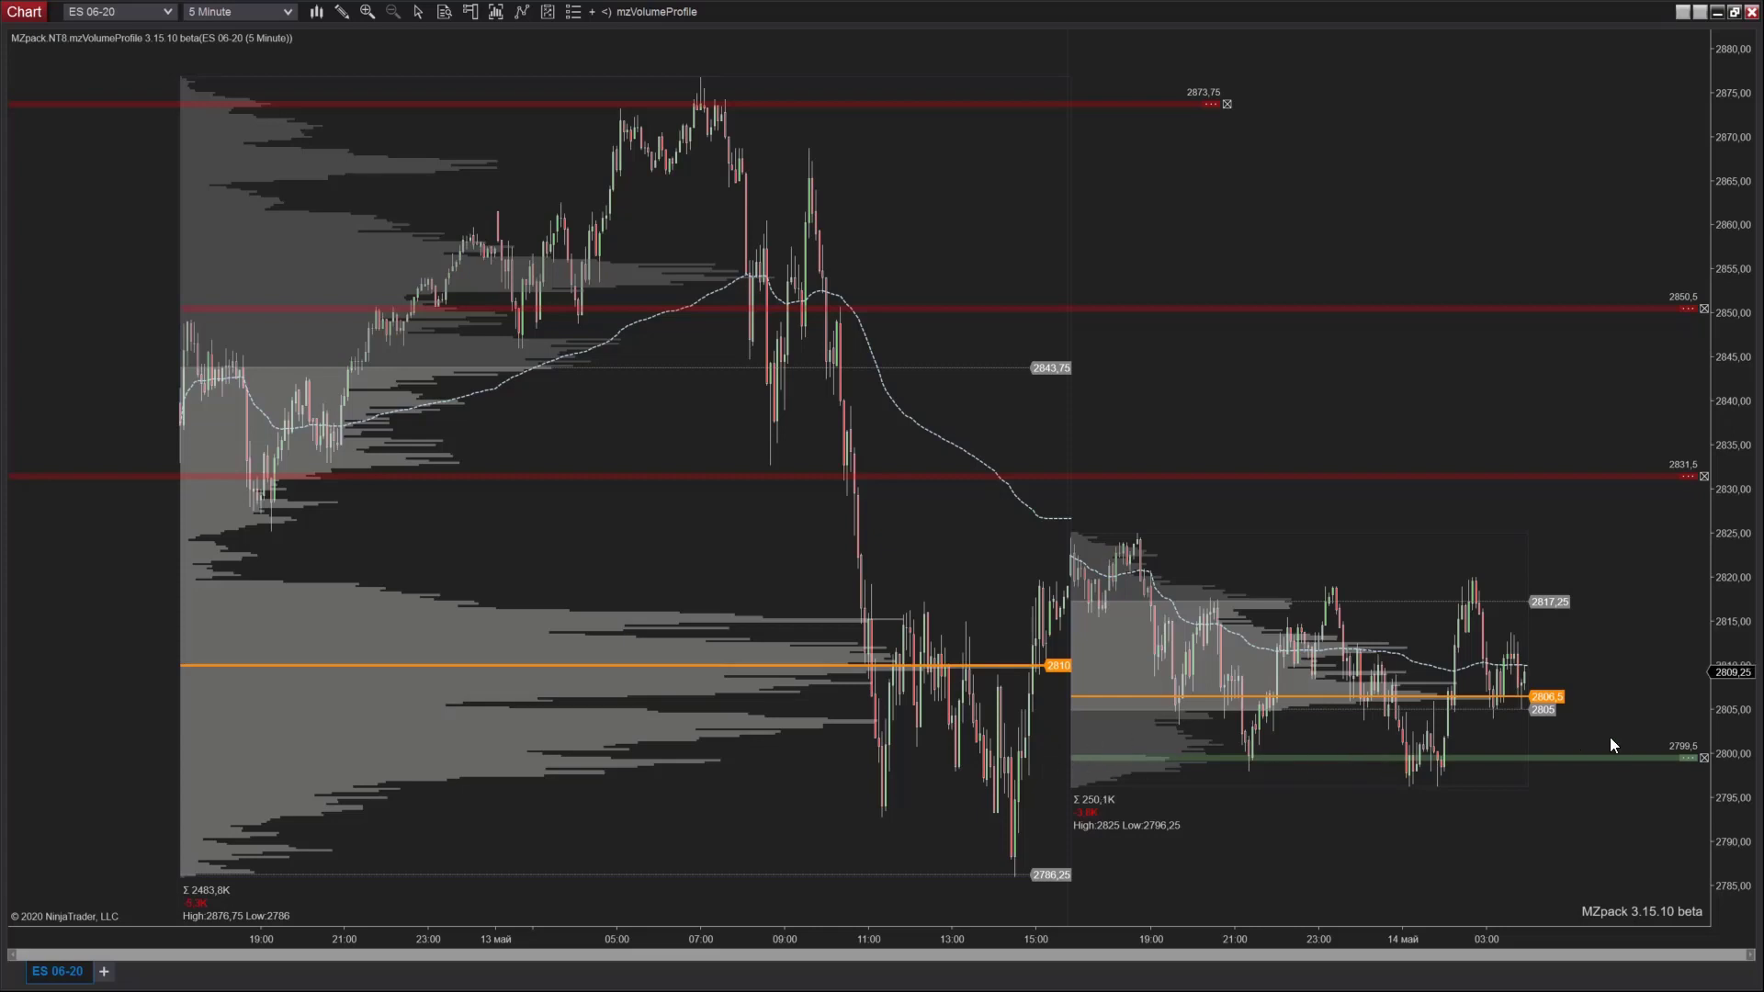
pyautogui.moveTo(1622, 763)
pyautogui.mouseDown()
pyautogui.moveTo(1630, 900)
pyautogui.moveTo(1625, 751)
pyautogui.mouseUp()
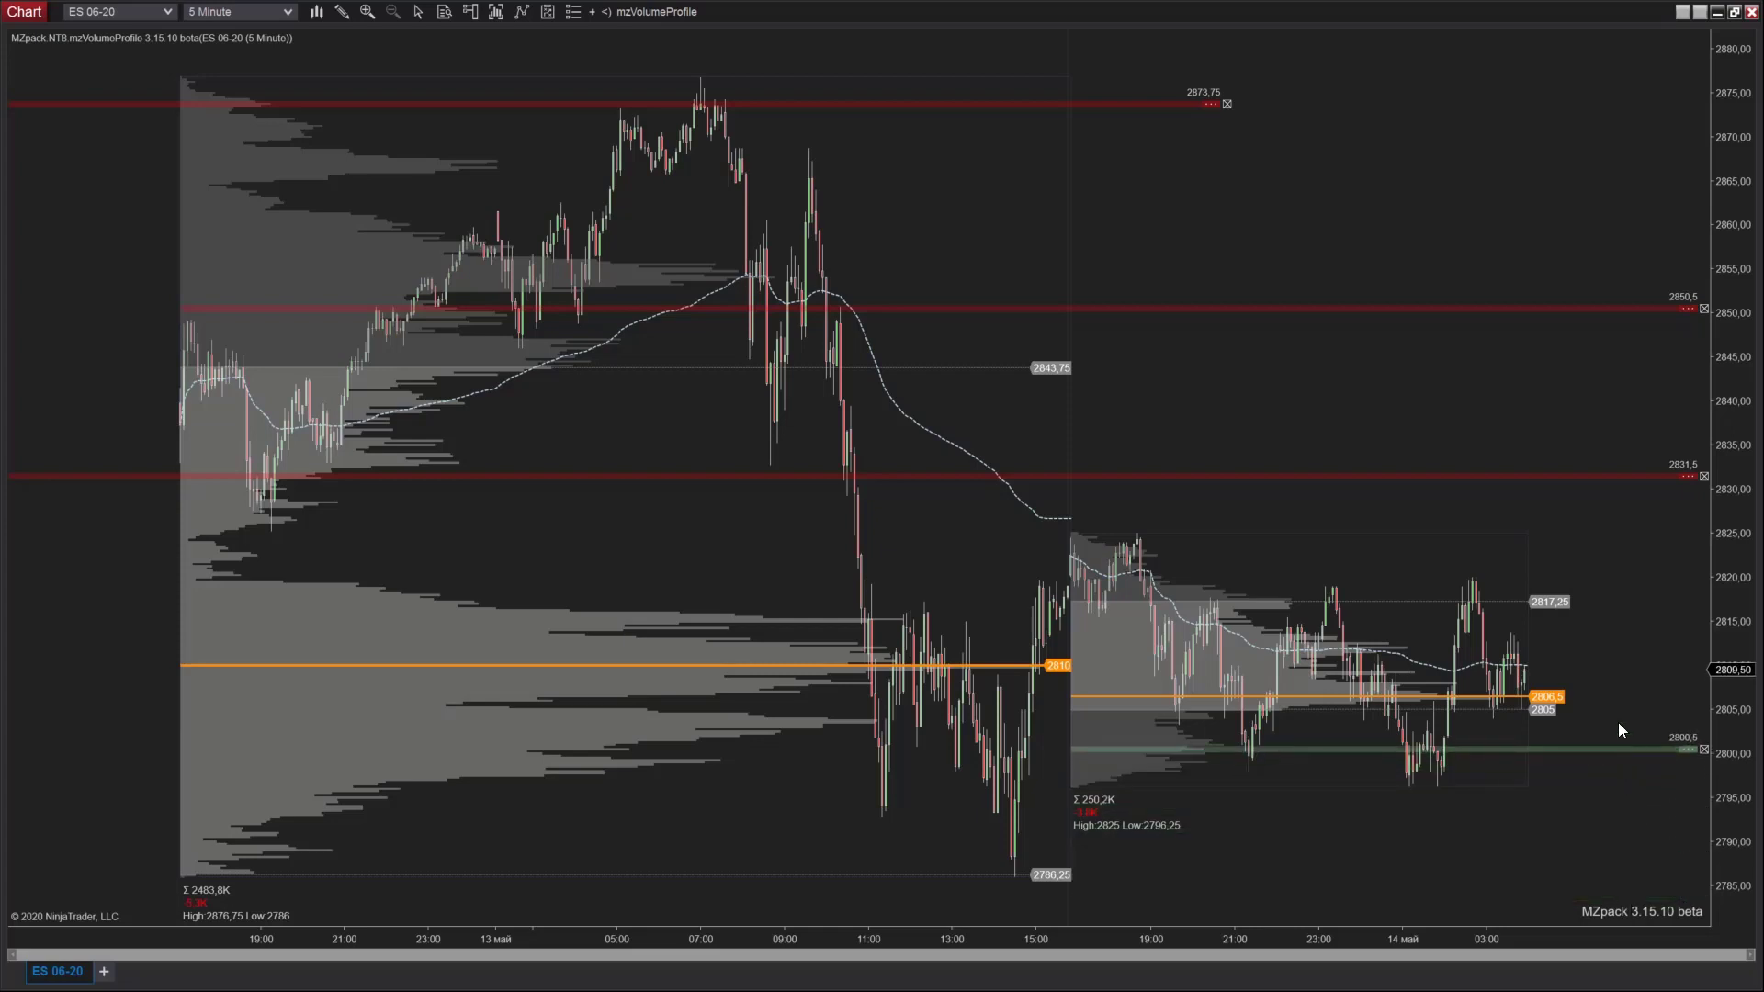
# Set the 2831,5 level's price to 2810 and label it 'POC T+1'.
pyautogui.doubleClick(1690, 477)
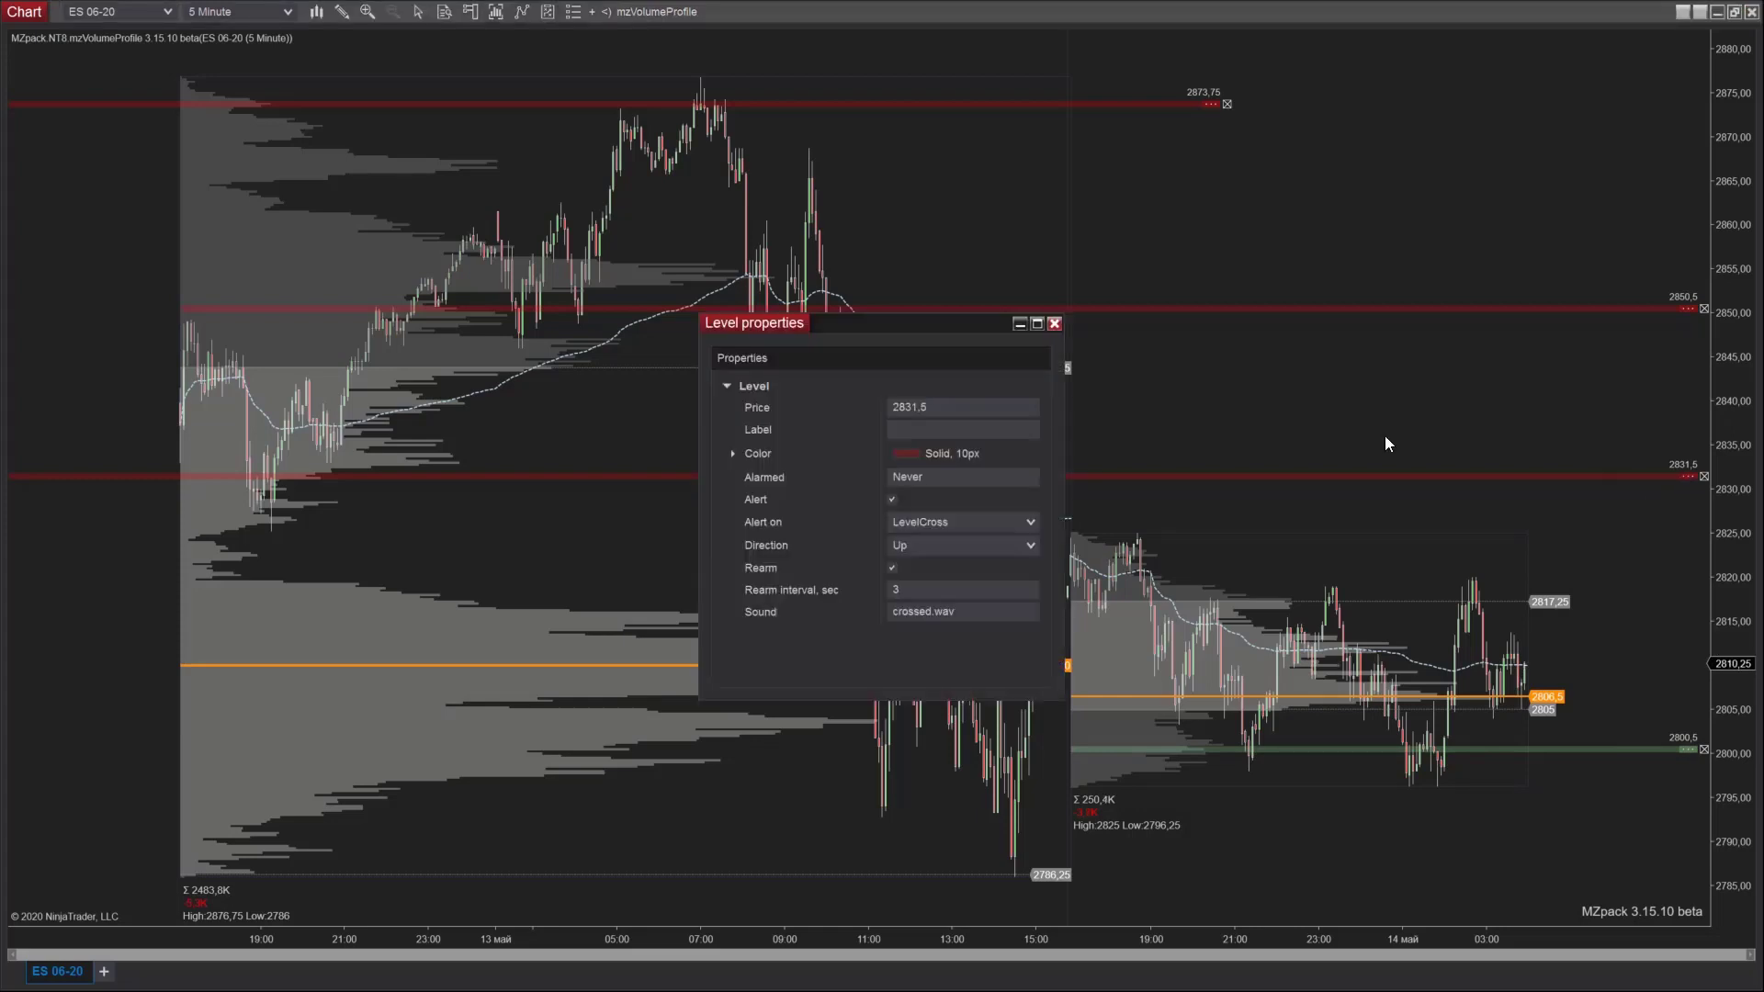
pyautogui.moveTo(908, 324); pyautogui.dragTo(852, 257)
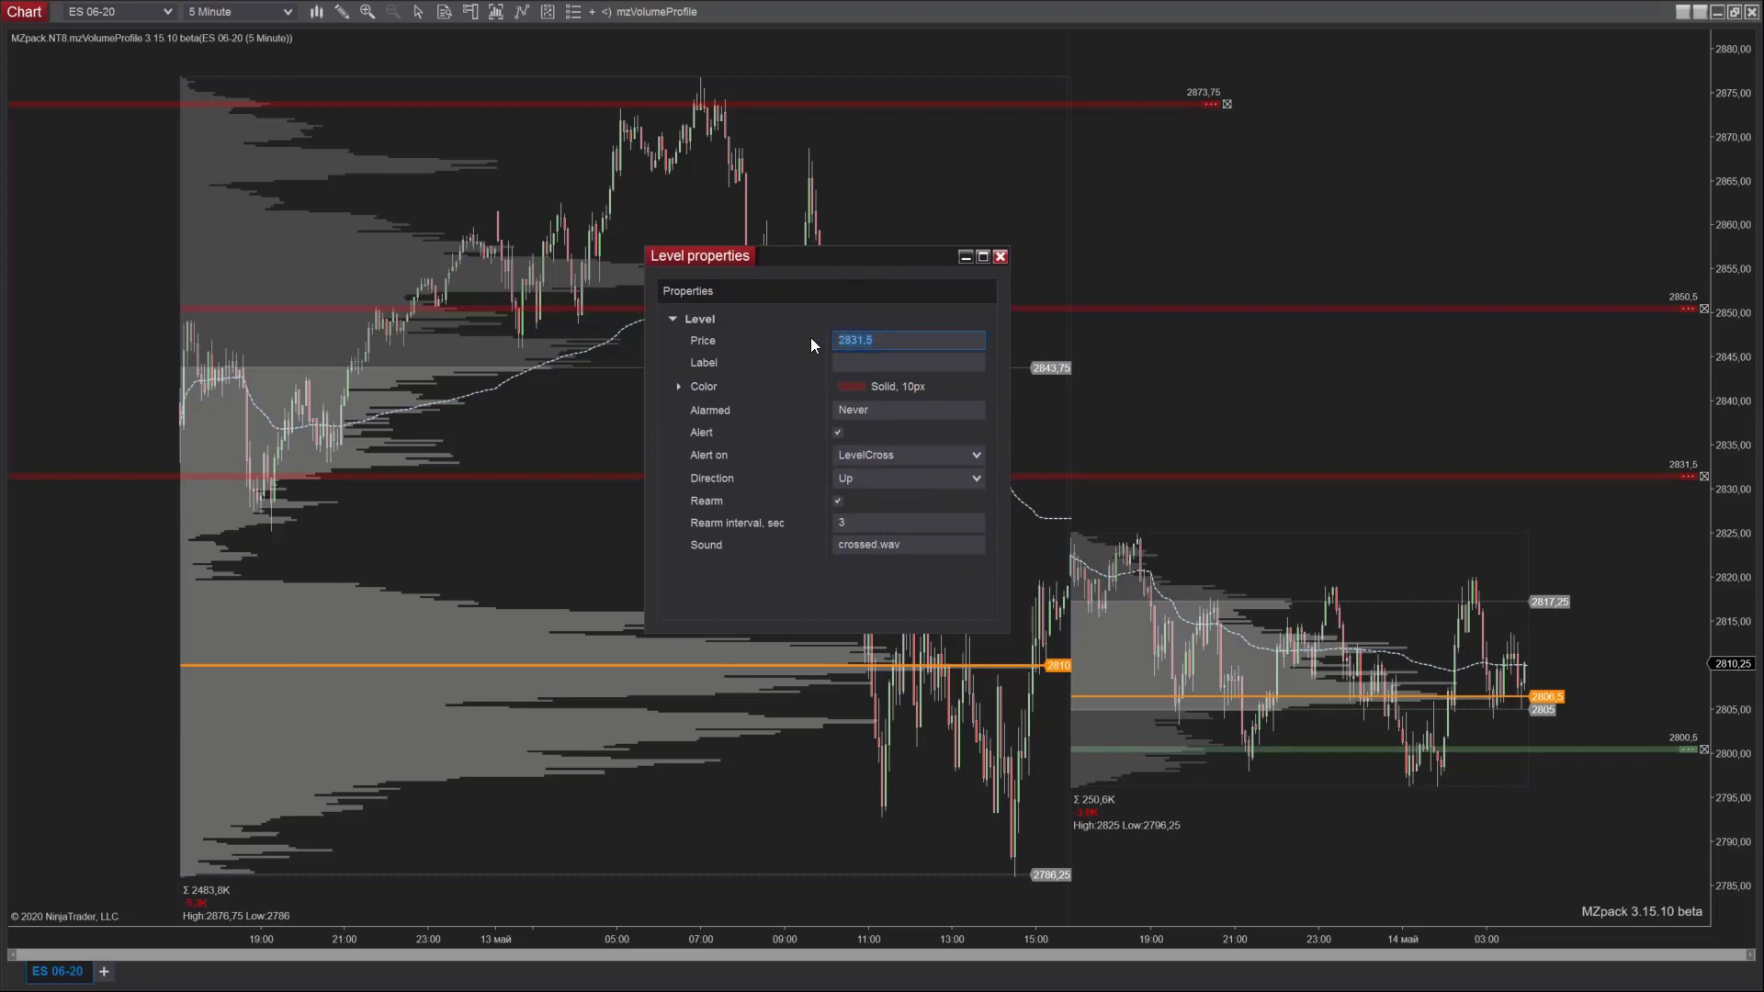
pyautogui.write('2')
pyautogui.press('Return')
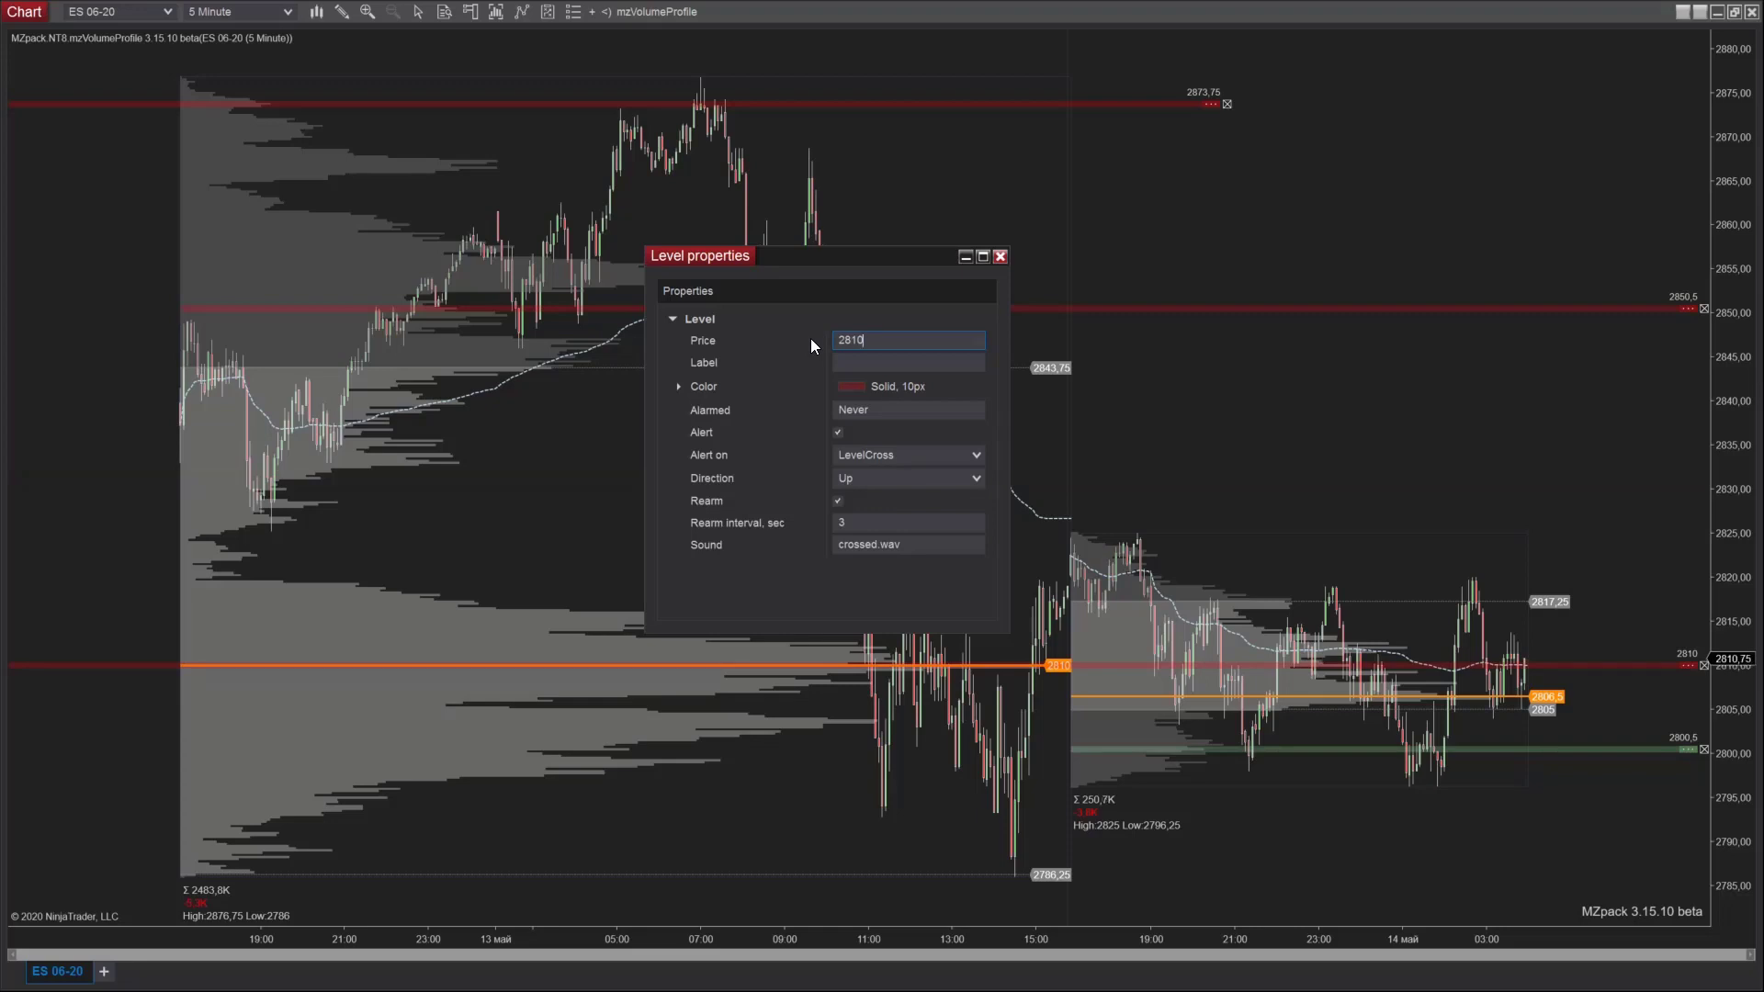
pyautogui.click(850, 363)
pyautogui.write('POC T+1')
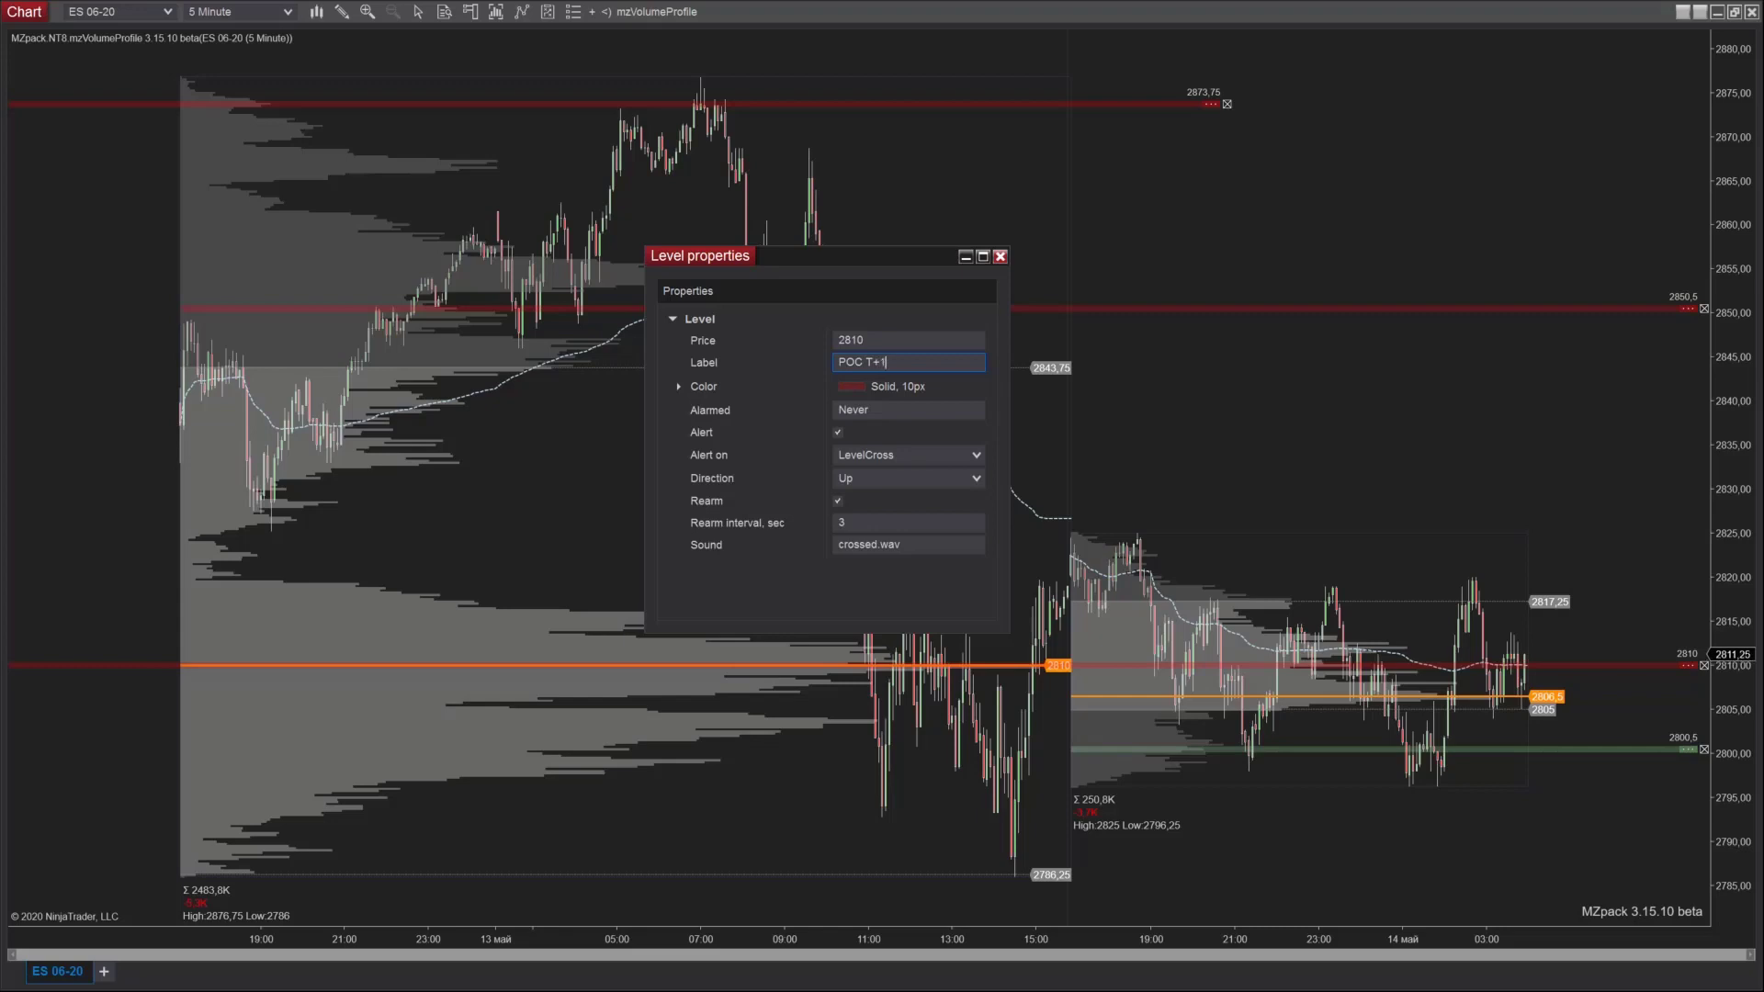
pyautogui.press('Return')
# Make the level line OrangeRed at 50% opacity with the Dash style.
pyautogui.click(709, 387)
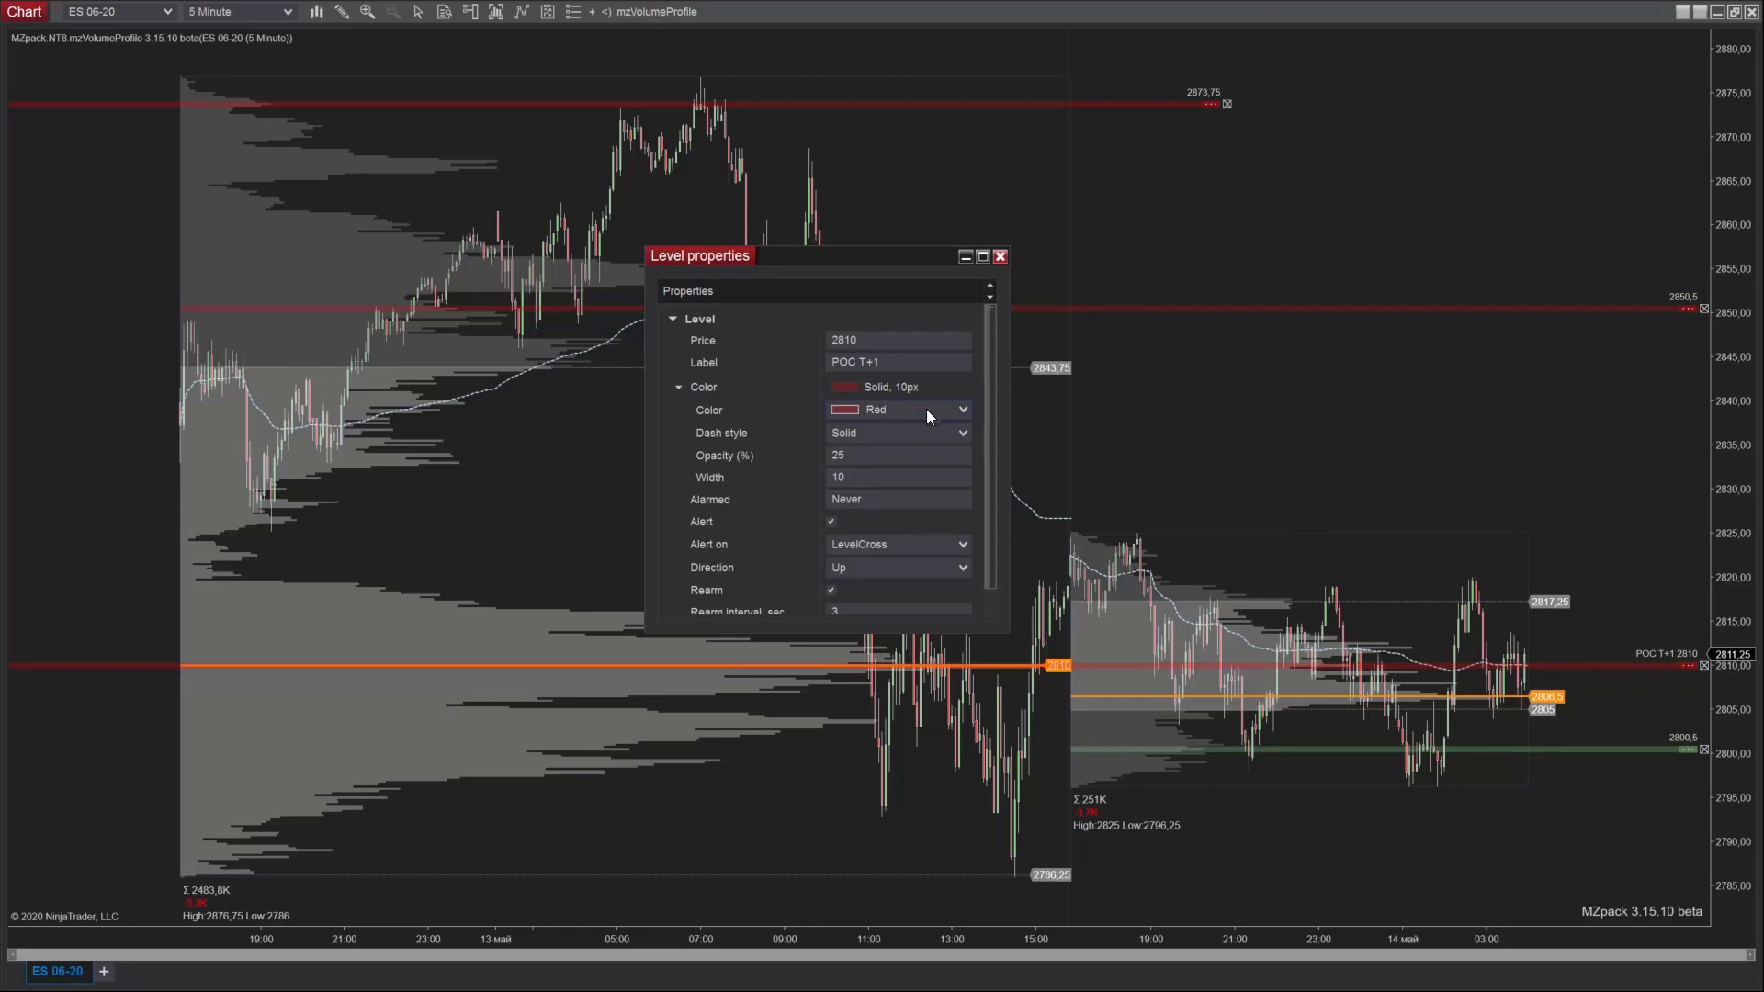
pyautogui.click(960, 410)
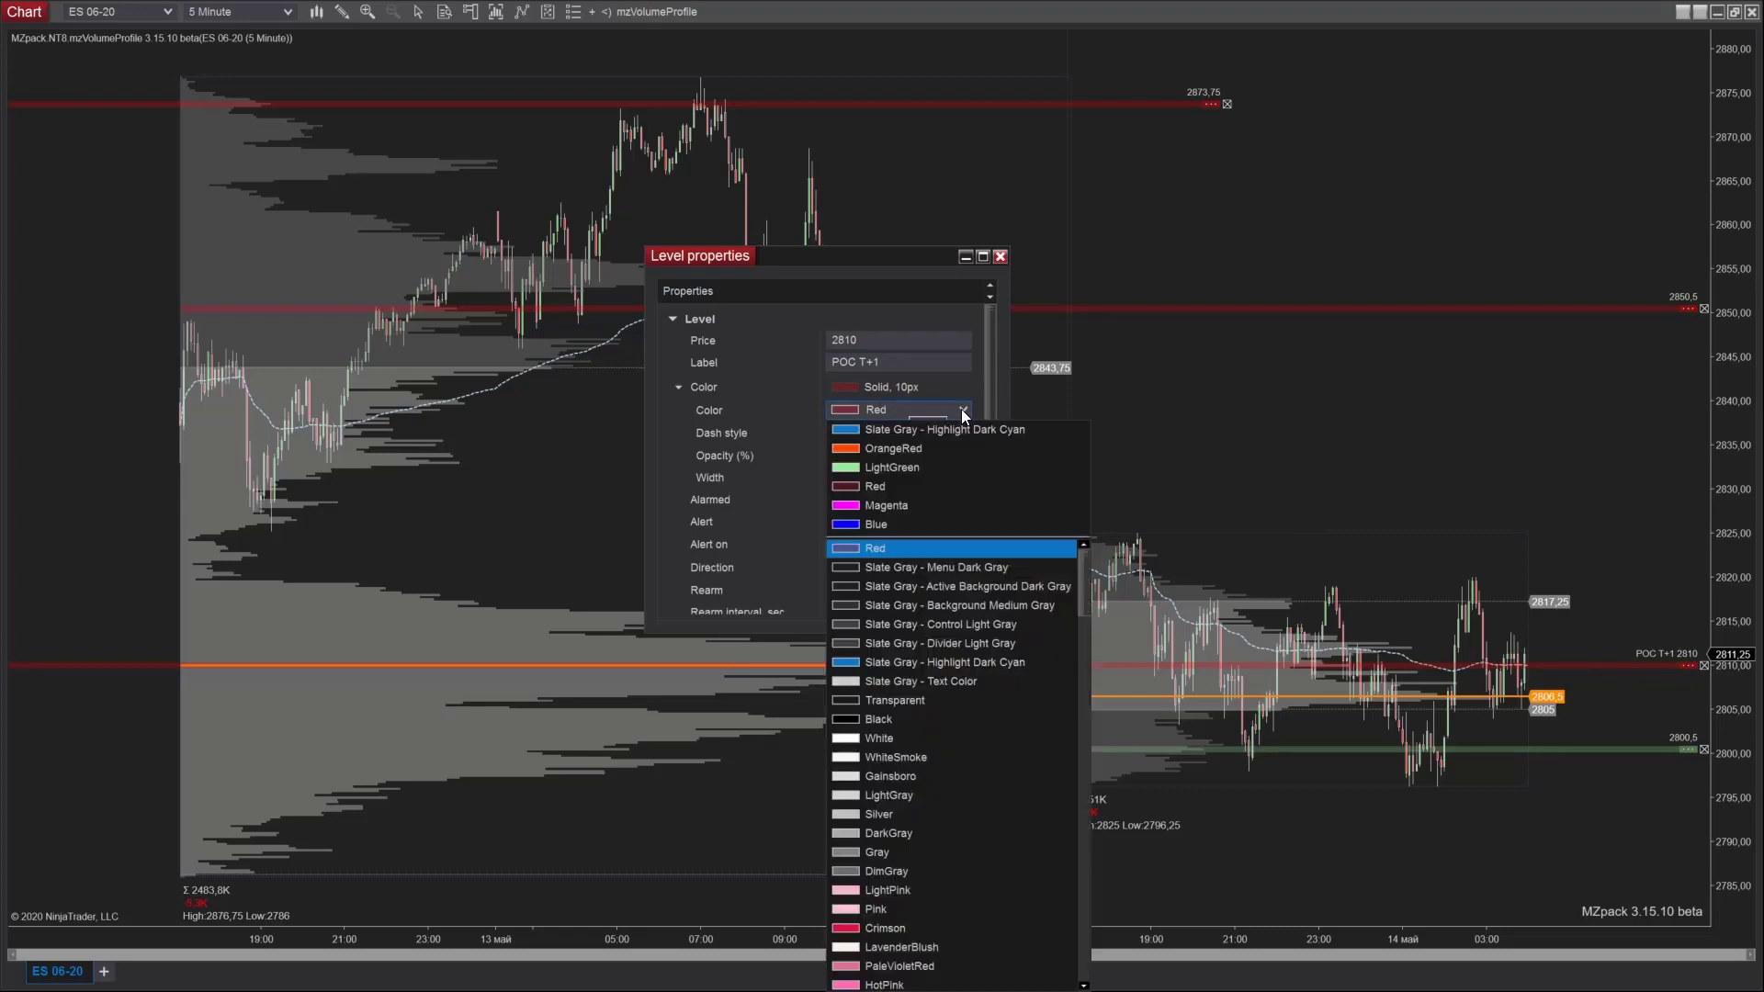
pyautogui.click(912, 451)
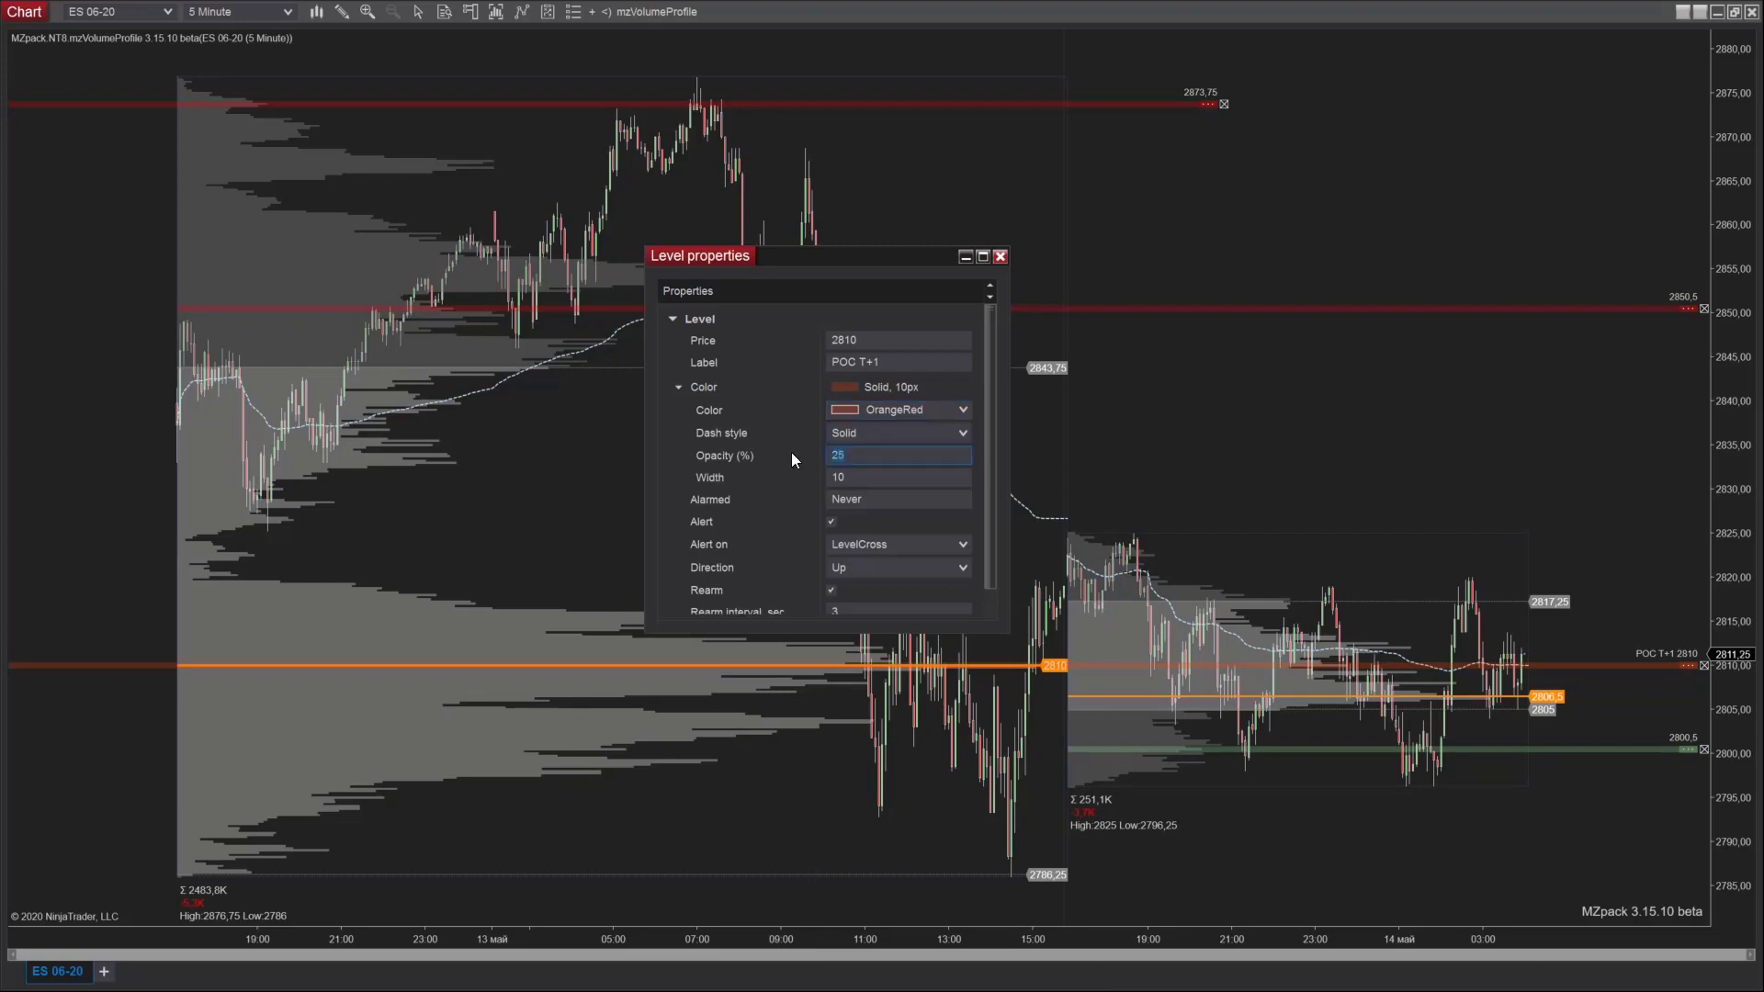
pyautogui.write('0')
pyautogui.click(955, 434)
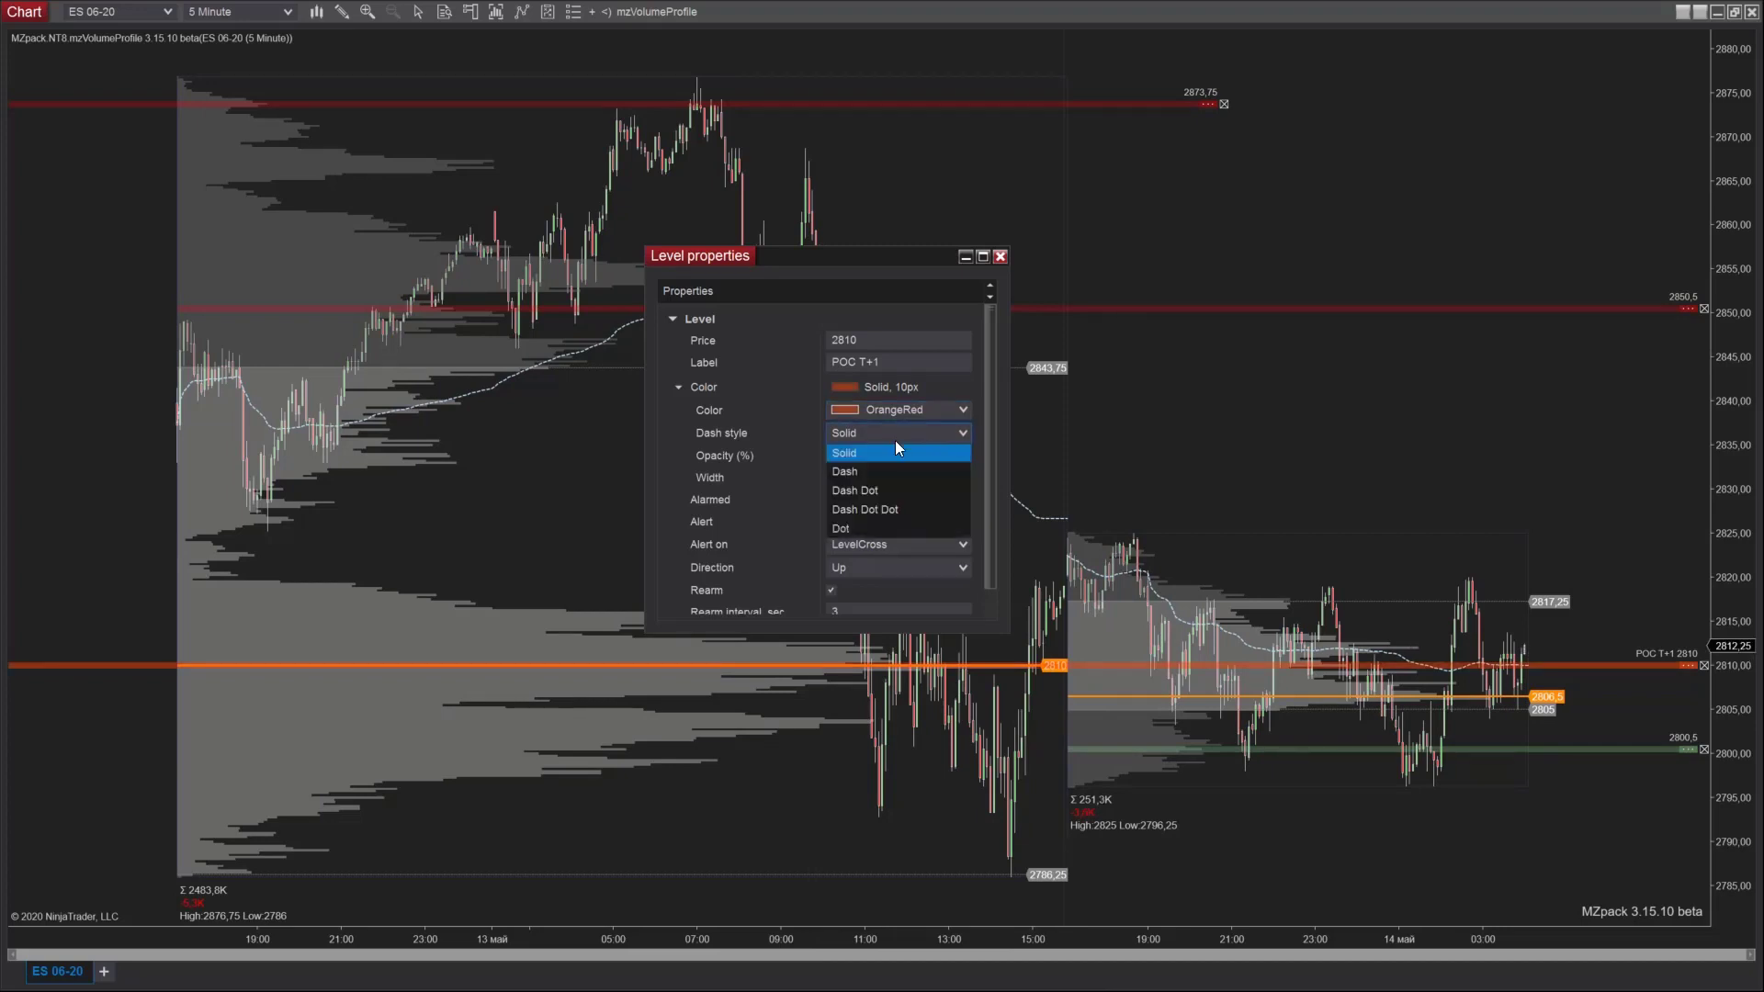
pyautogui.click(878, 472)
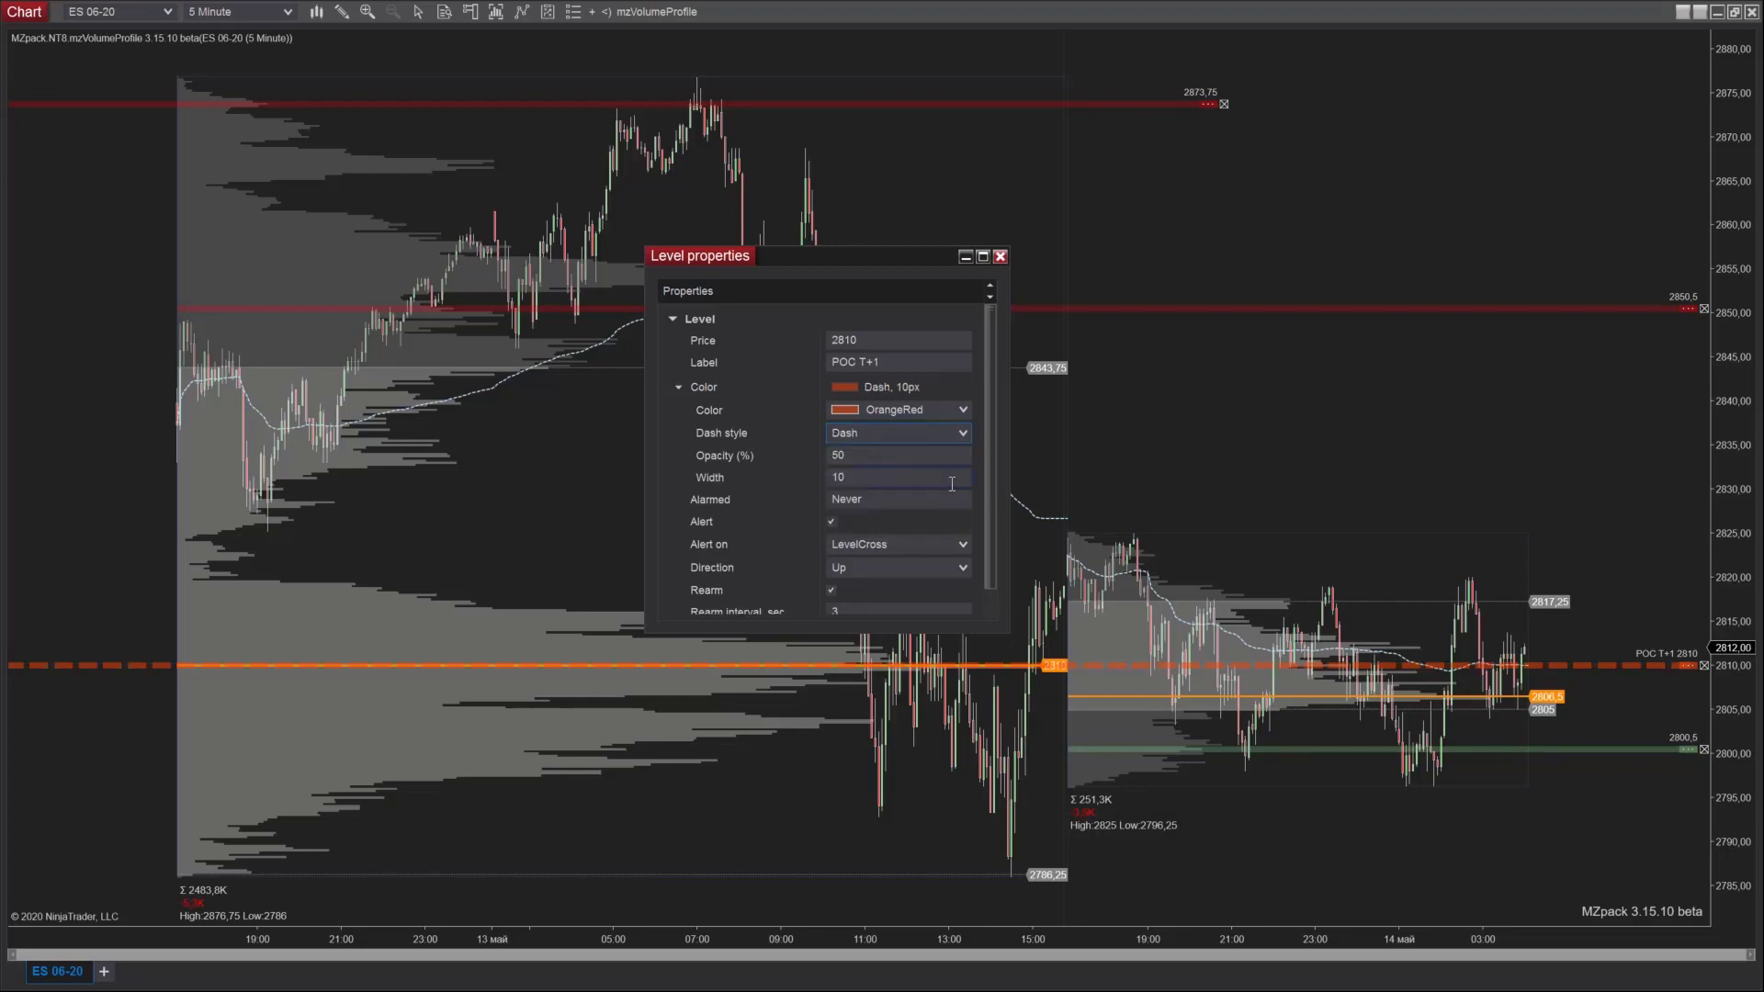
pyautogui.click(704, 388)
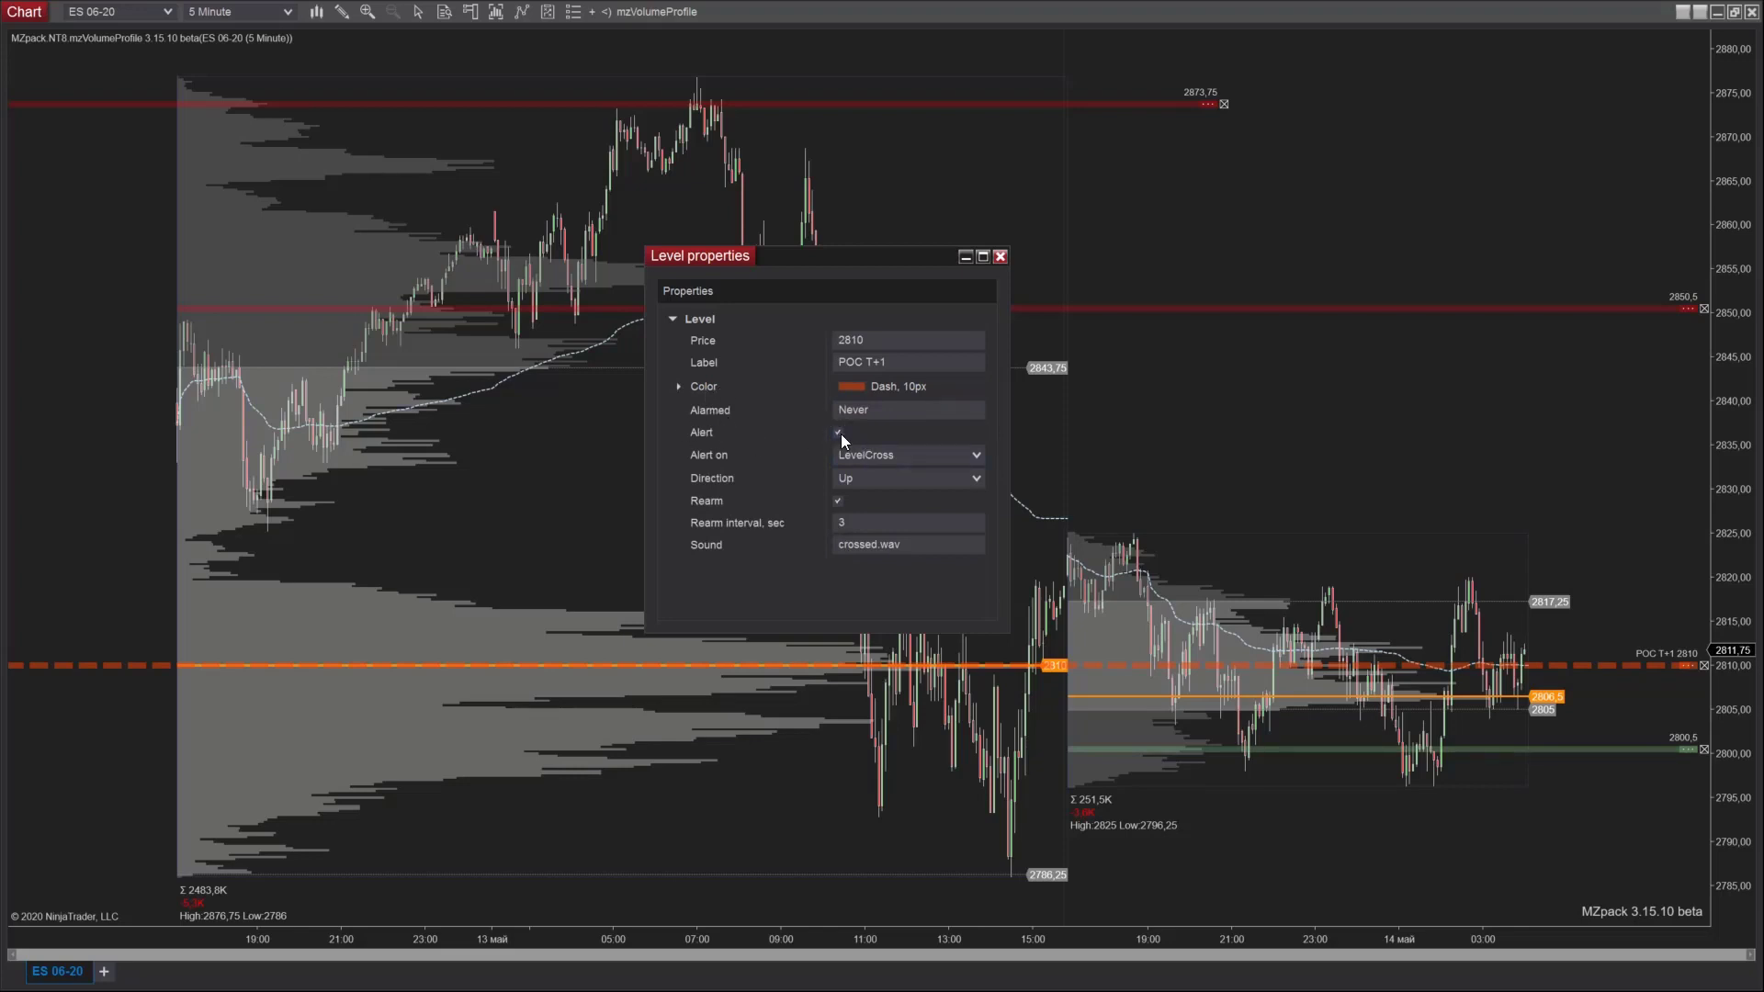
# Set the level's alert to LevelCross, direction Up, rearming every 1 second.
pyautogui.click(875, 454)
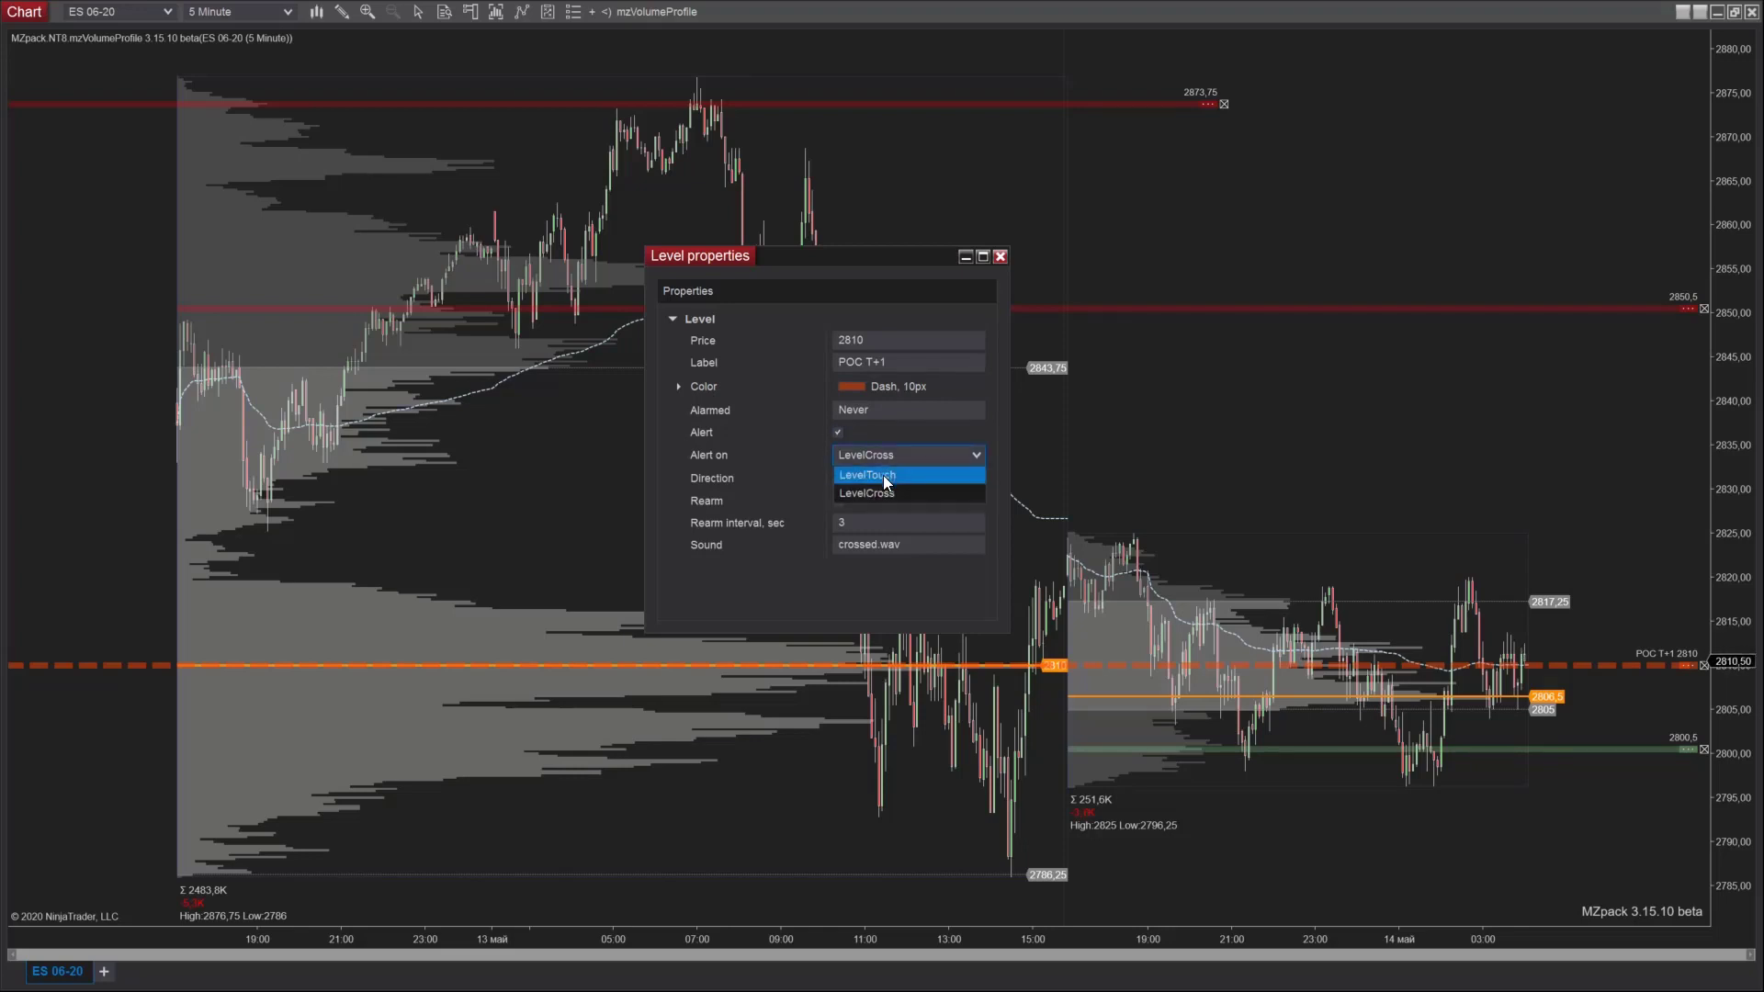
pyautogui.click(878, 498)
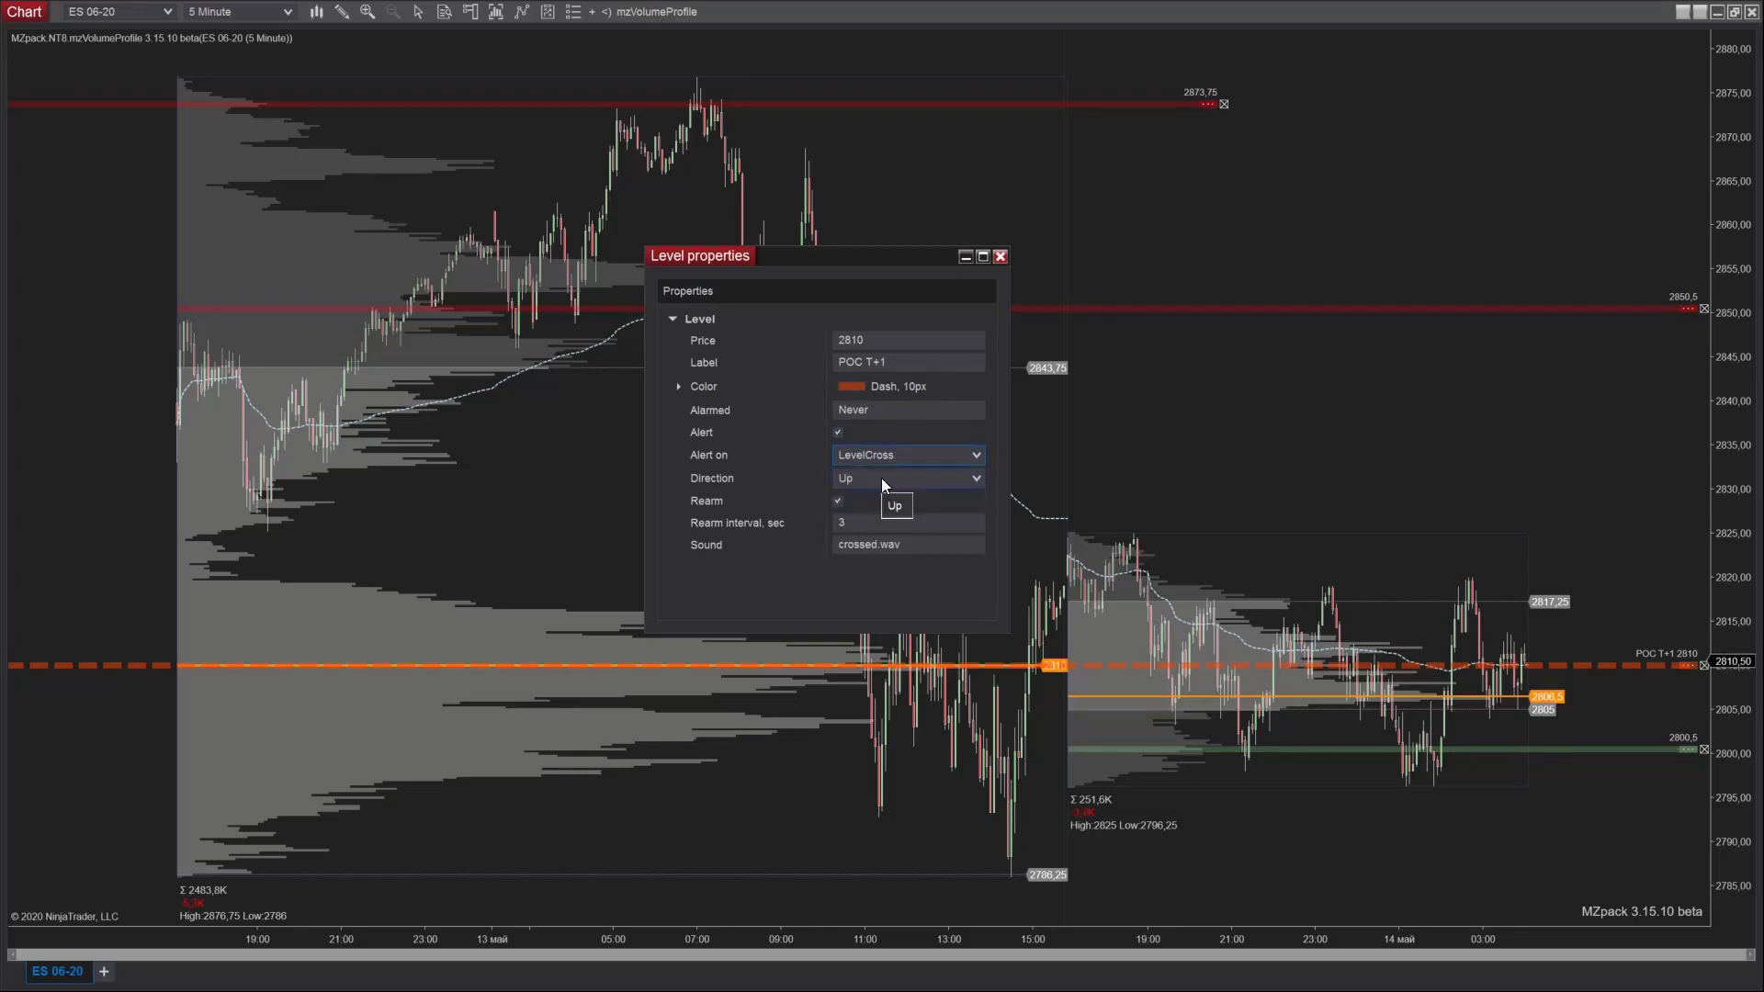
pyautogui.click(884, 479)
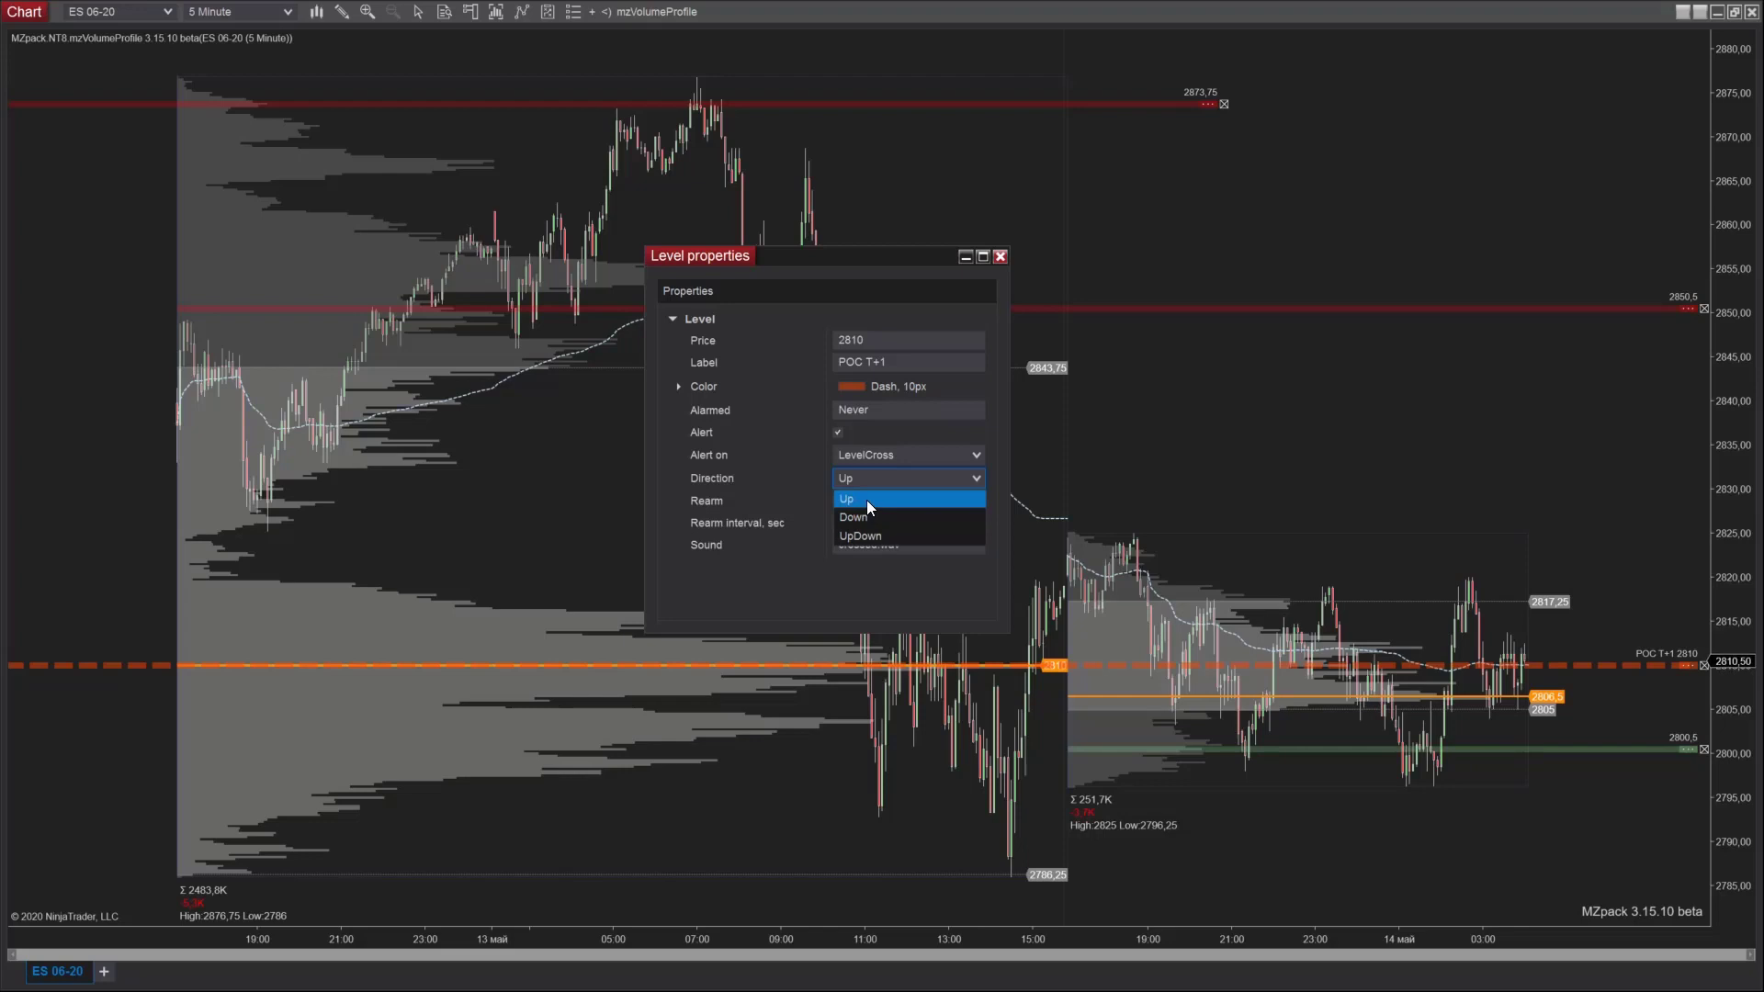
pyautogui.click(867, 500)
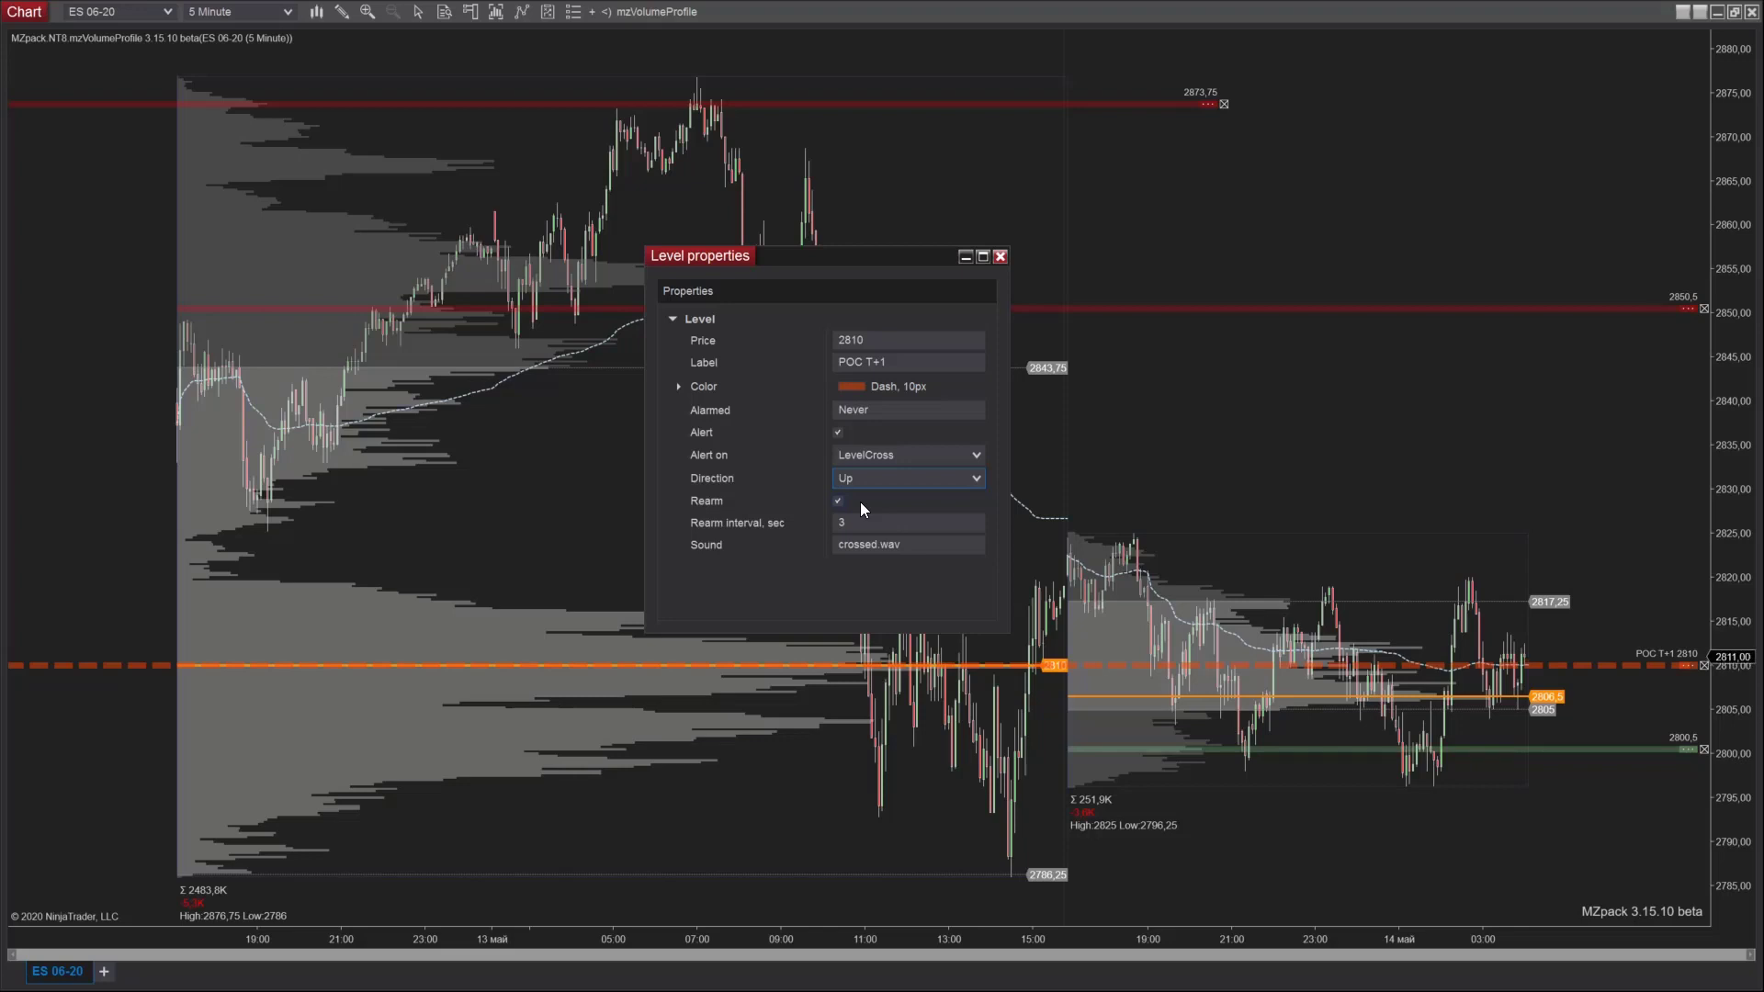
pyautogui.click(837, 502)
pyautogui.click(850, 521)
pyautogui.click(837, 501)
pyautogui.hotkey('alt', 'Tab')
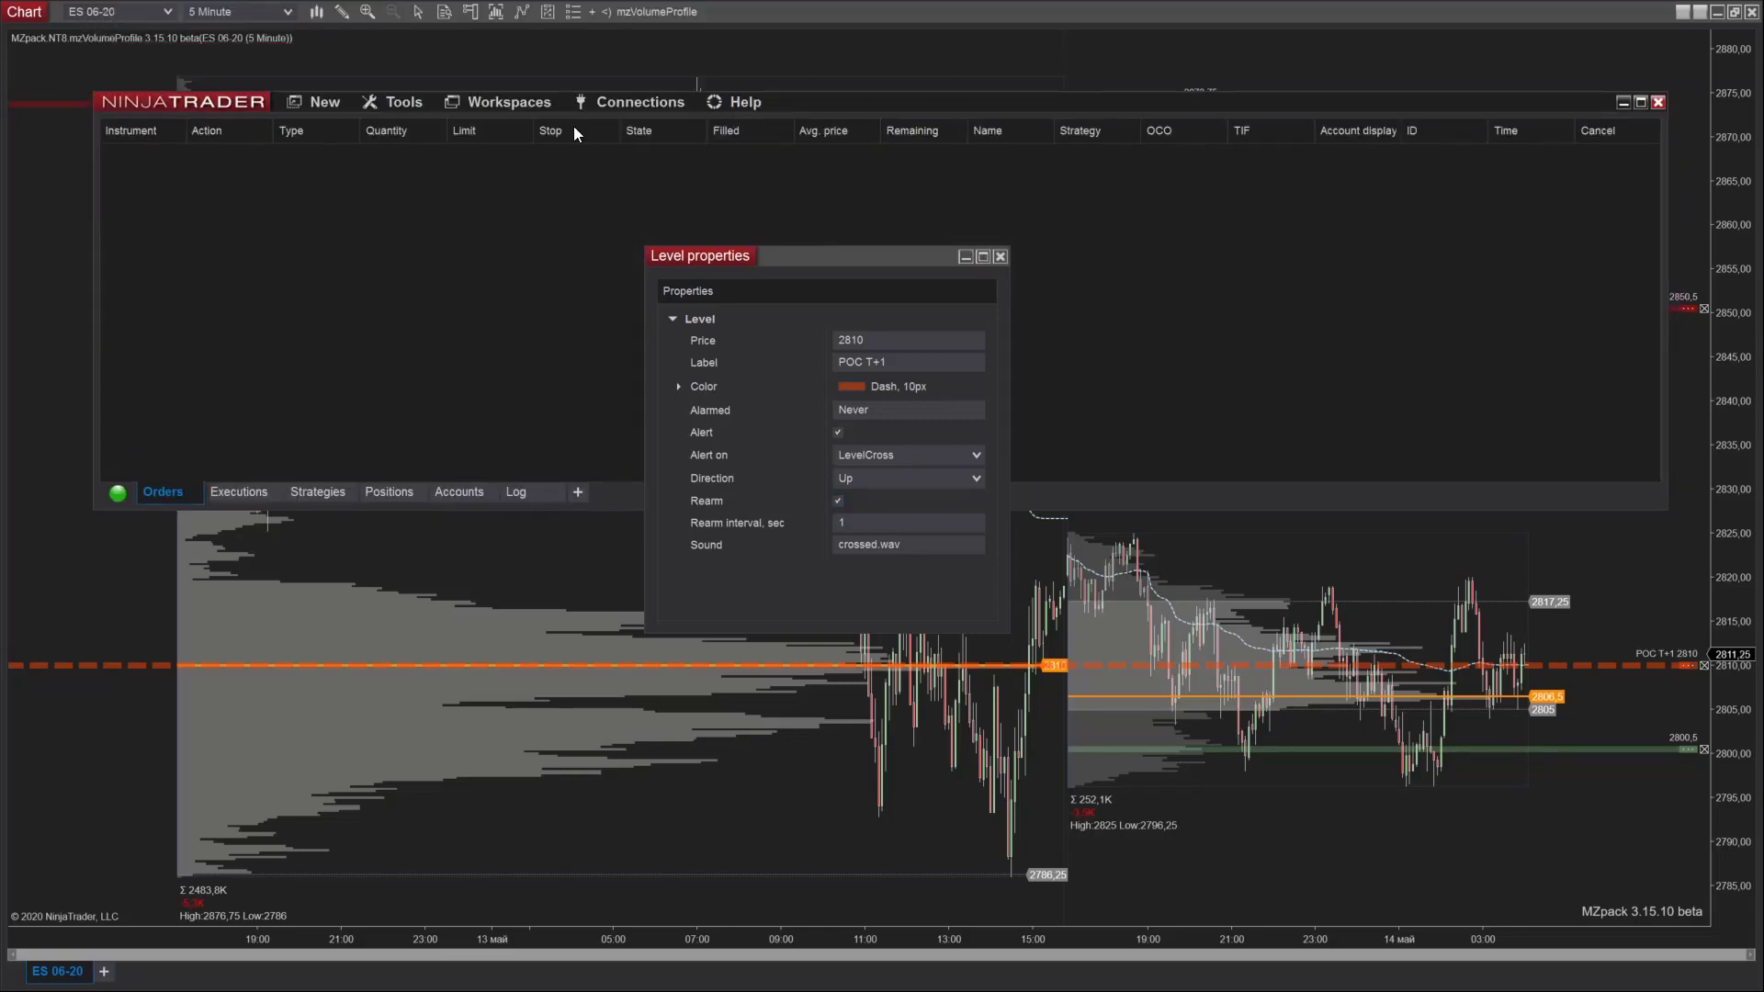
# Open an always-on-top Alerts Log, drag the green level to 2811,25, and open its properties.
pyautogui.click(327, 102)
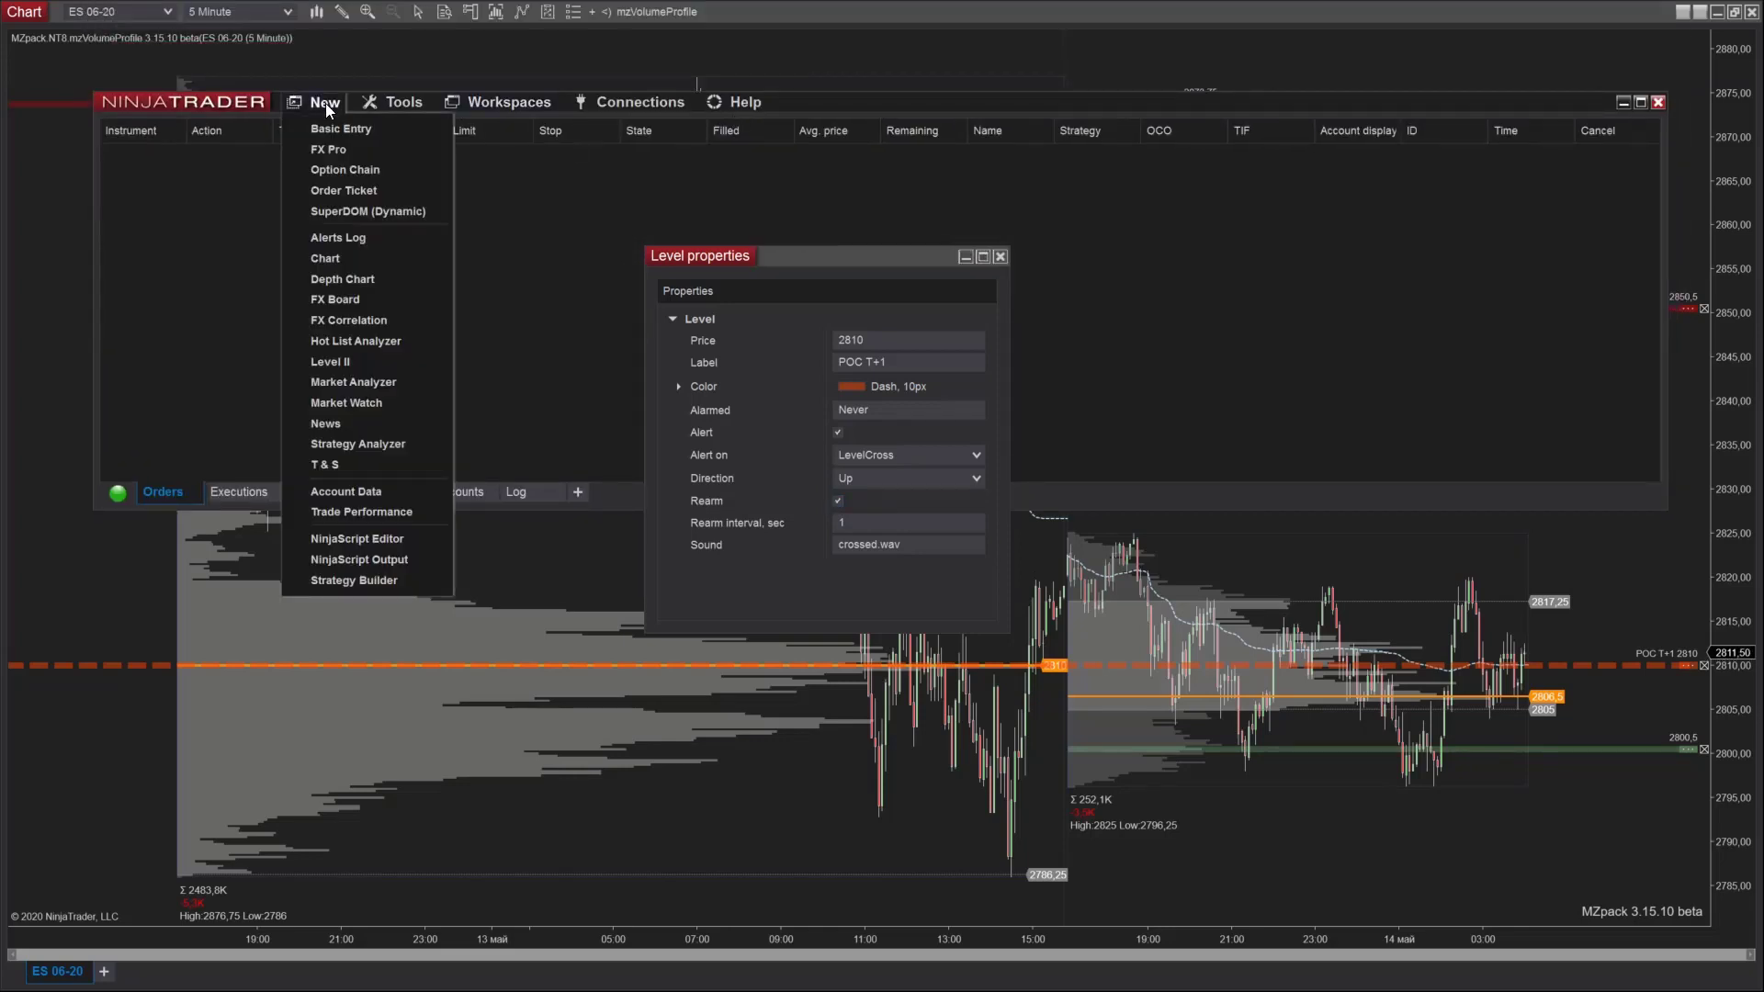
pyautogui.click(348, 238)
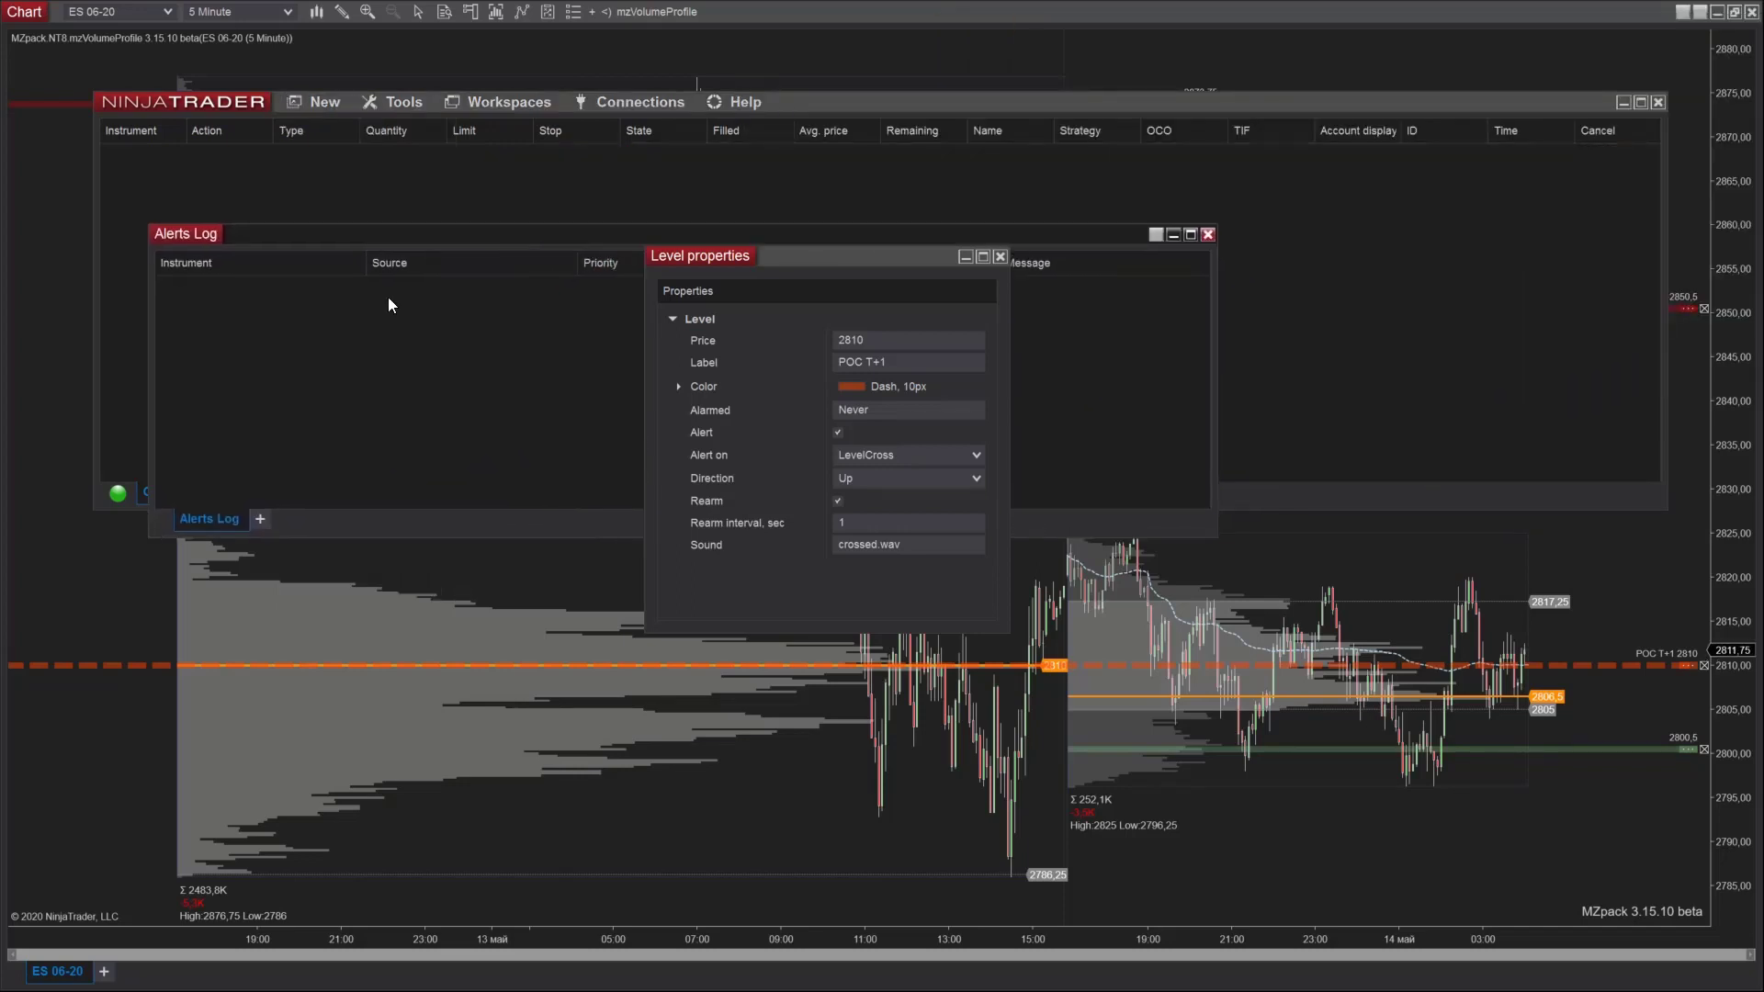
pyautogui.rightClick(306, 335)
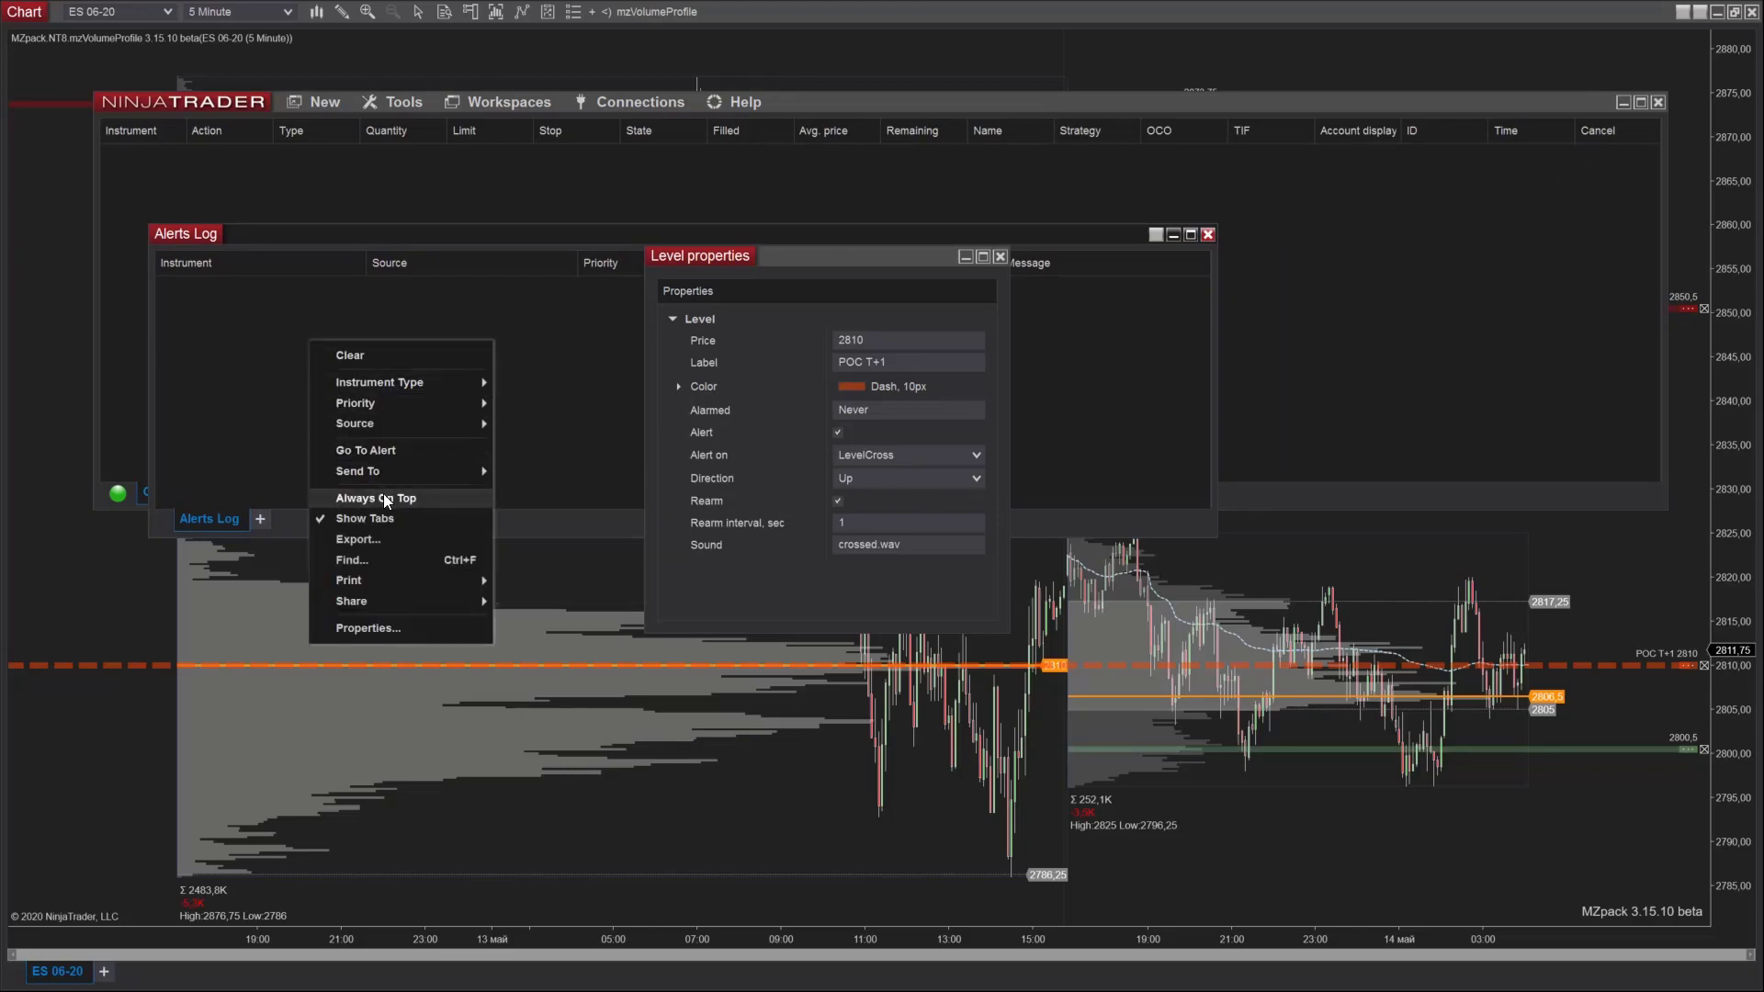
pyautogui.click(431, 498)
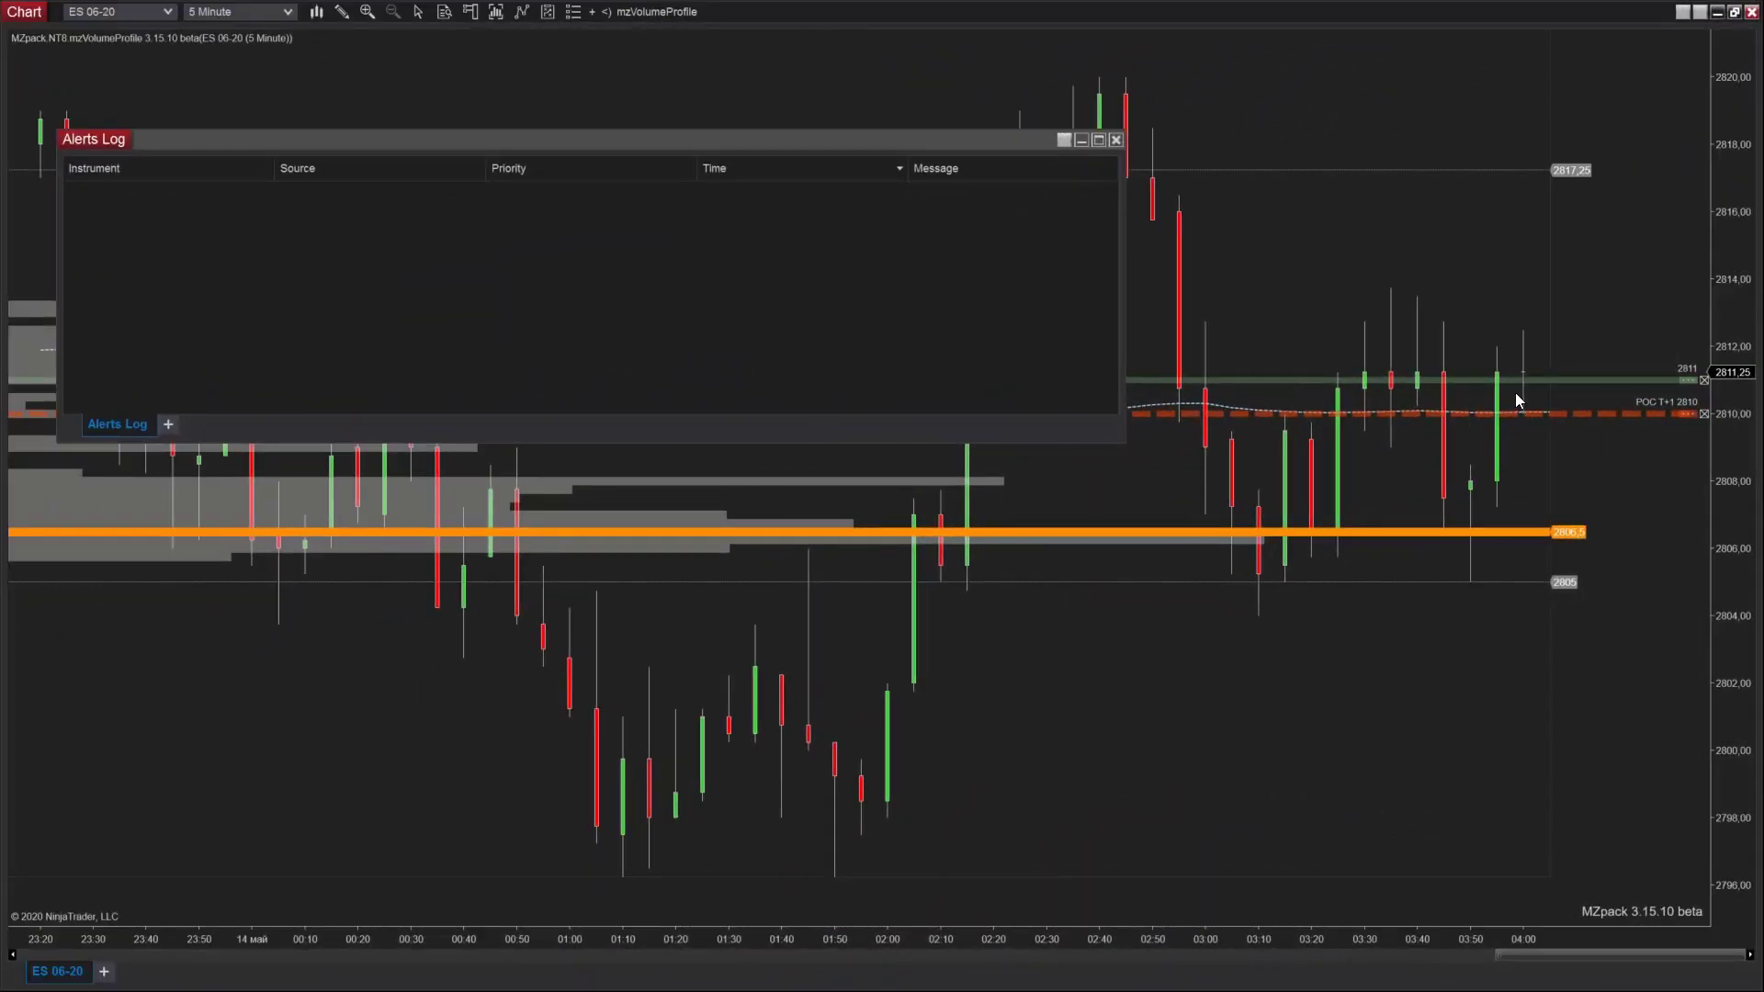
pyautogui.moveTo(1542, 377); pyautogui.dragTo(1542, 373)
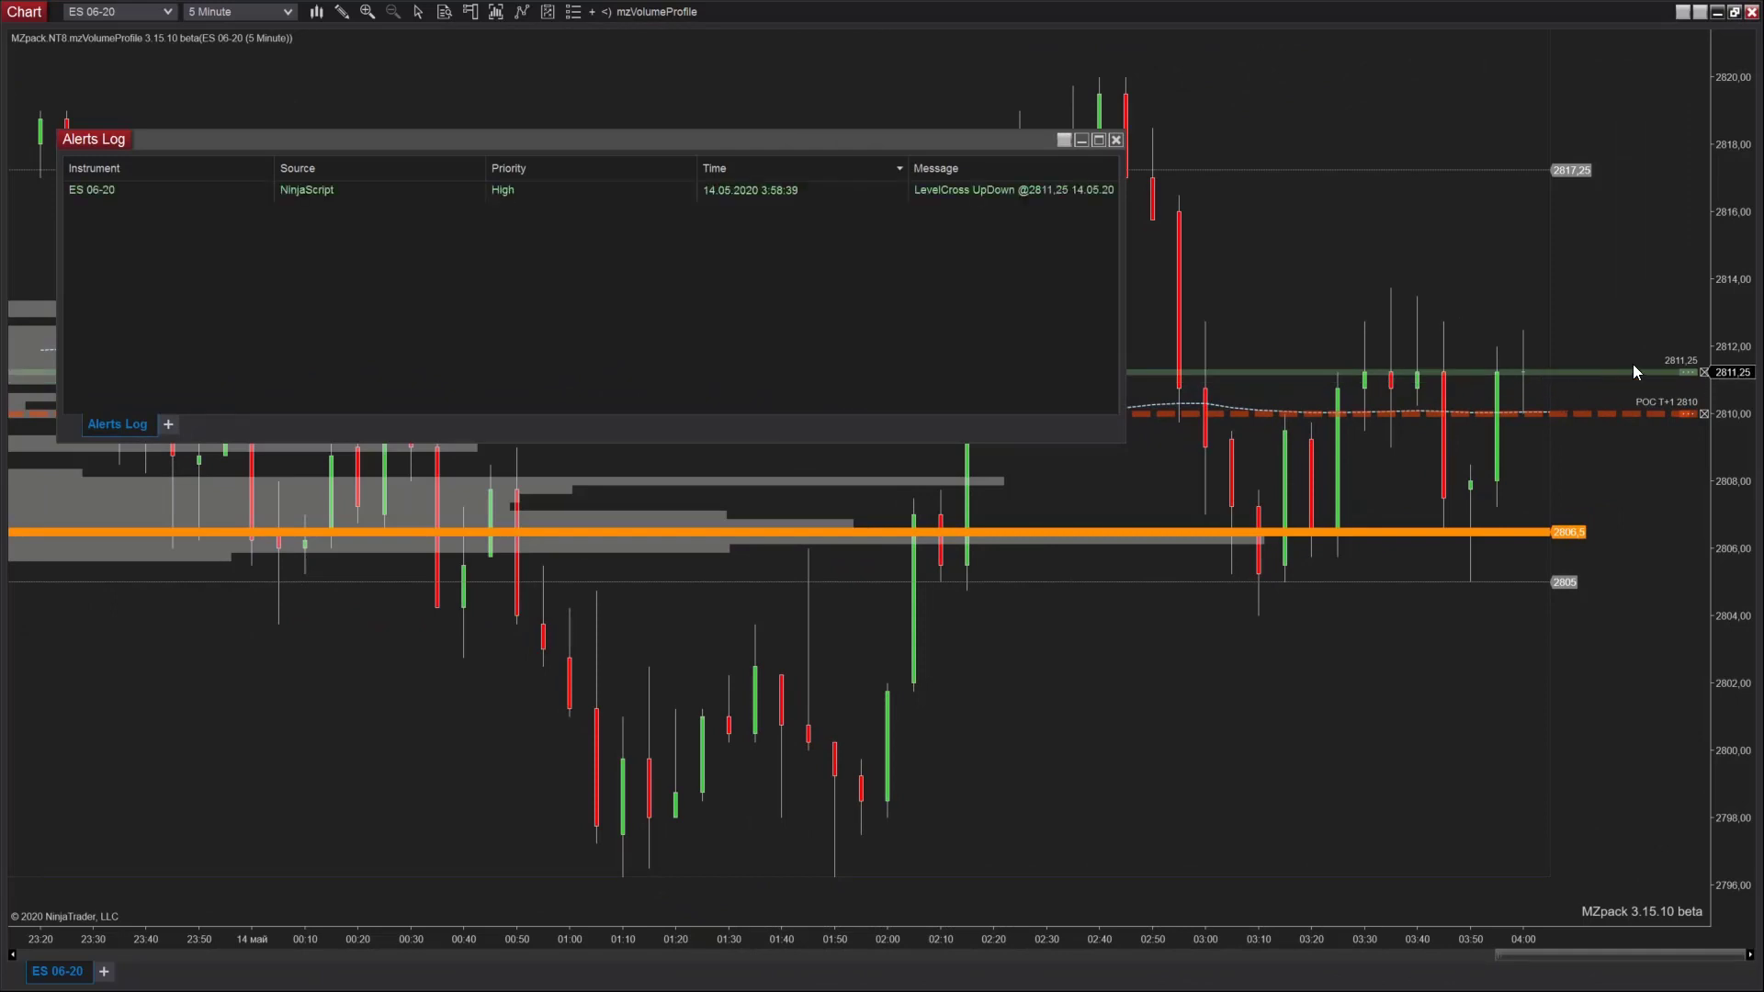
pyautogui.doubleClick(1686, 373)
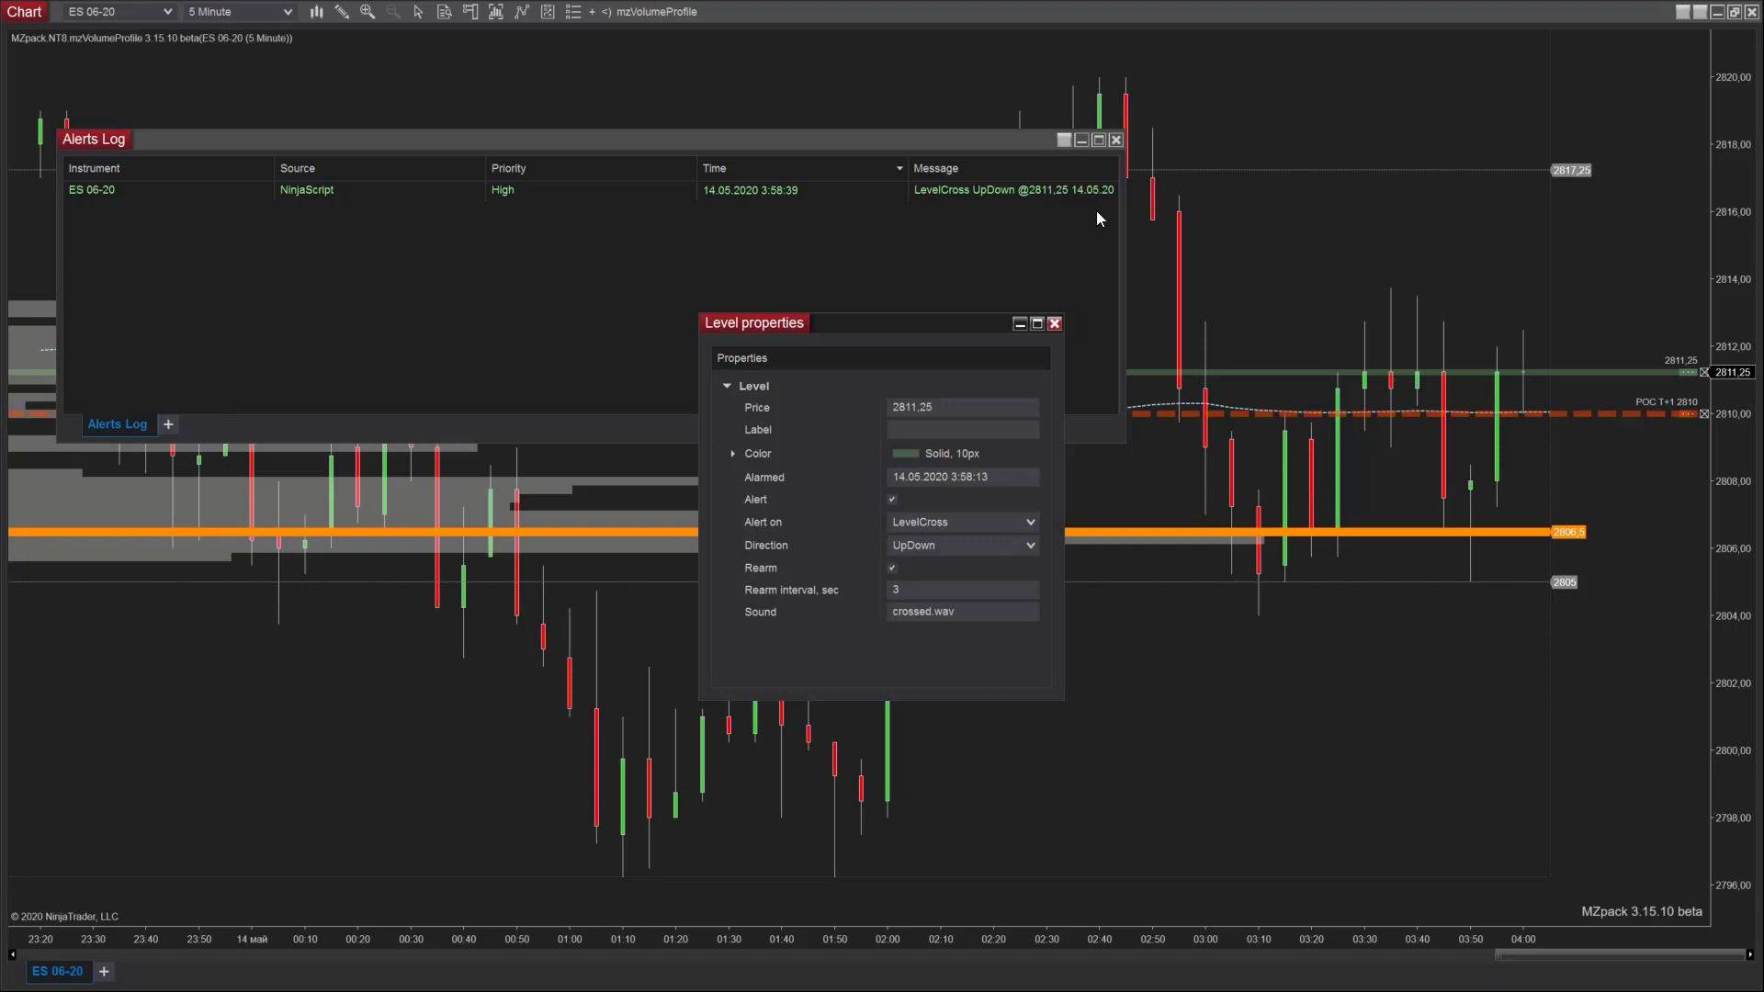
# Widen the Alerts Log columns, disable the green level's alert, and lower it to 2809.25.
pyautogui.click(843, 166)
pyautogui.moveTo(843, 165); pyautogui.dragTo(639, 169)
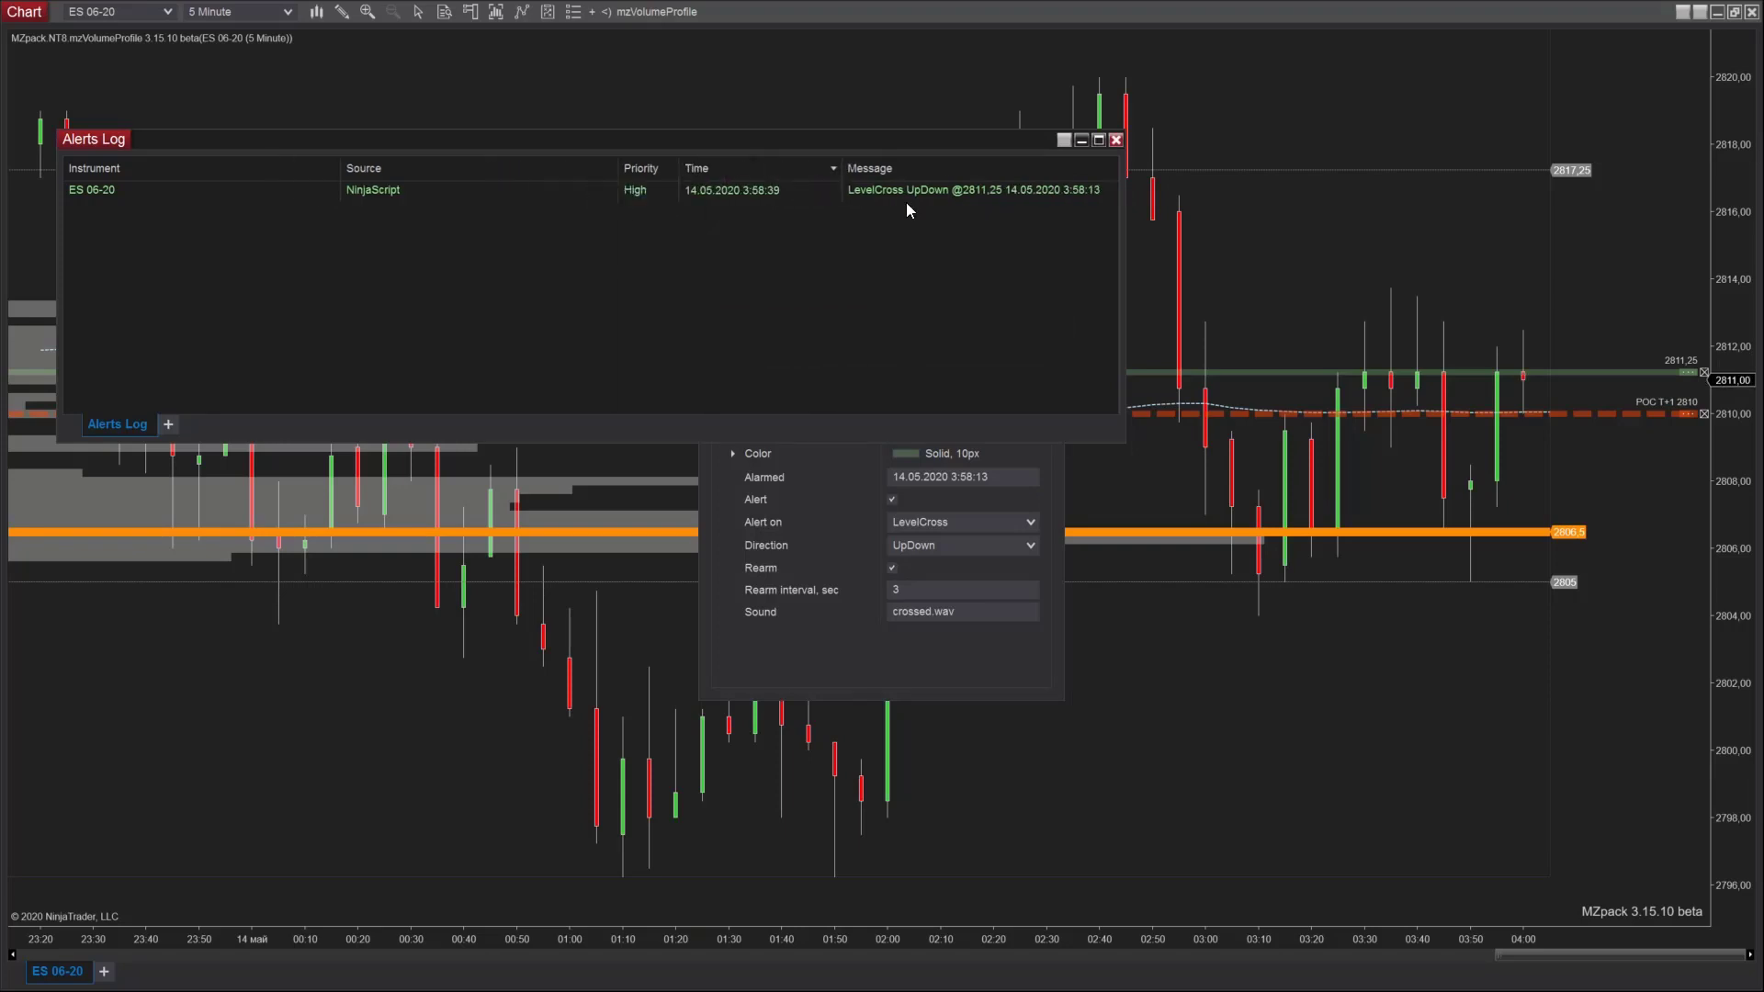
pyautogui.click(891, 499)
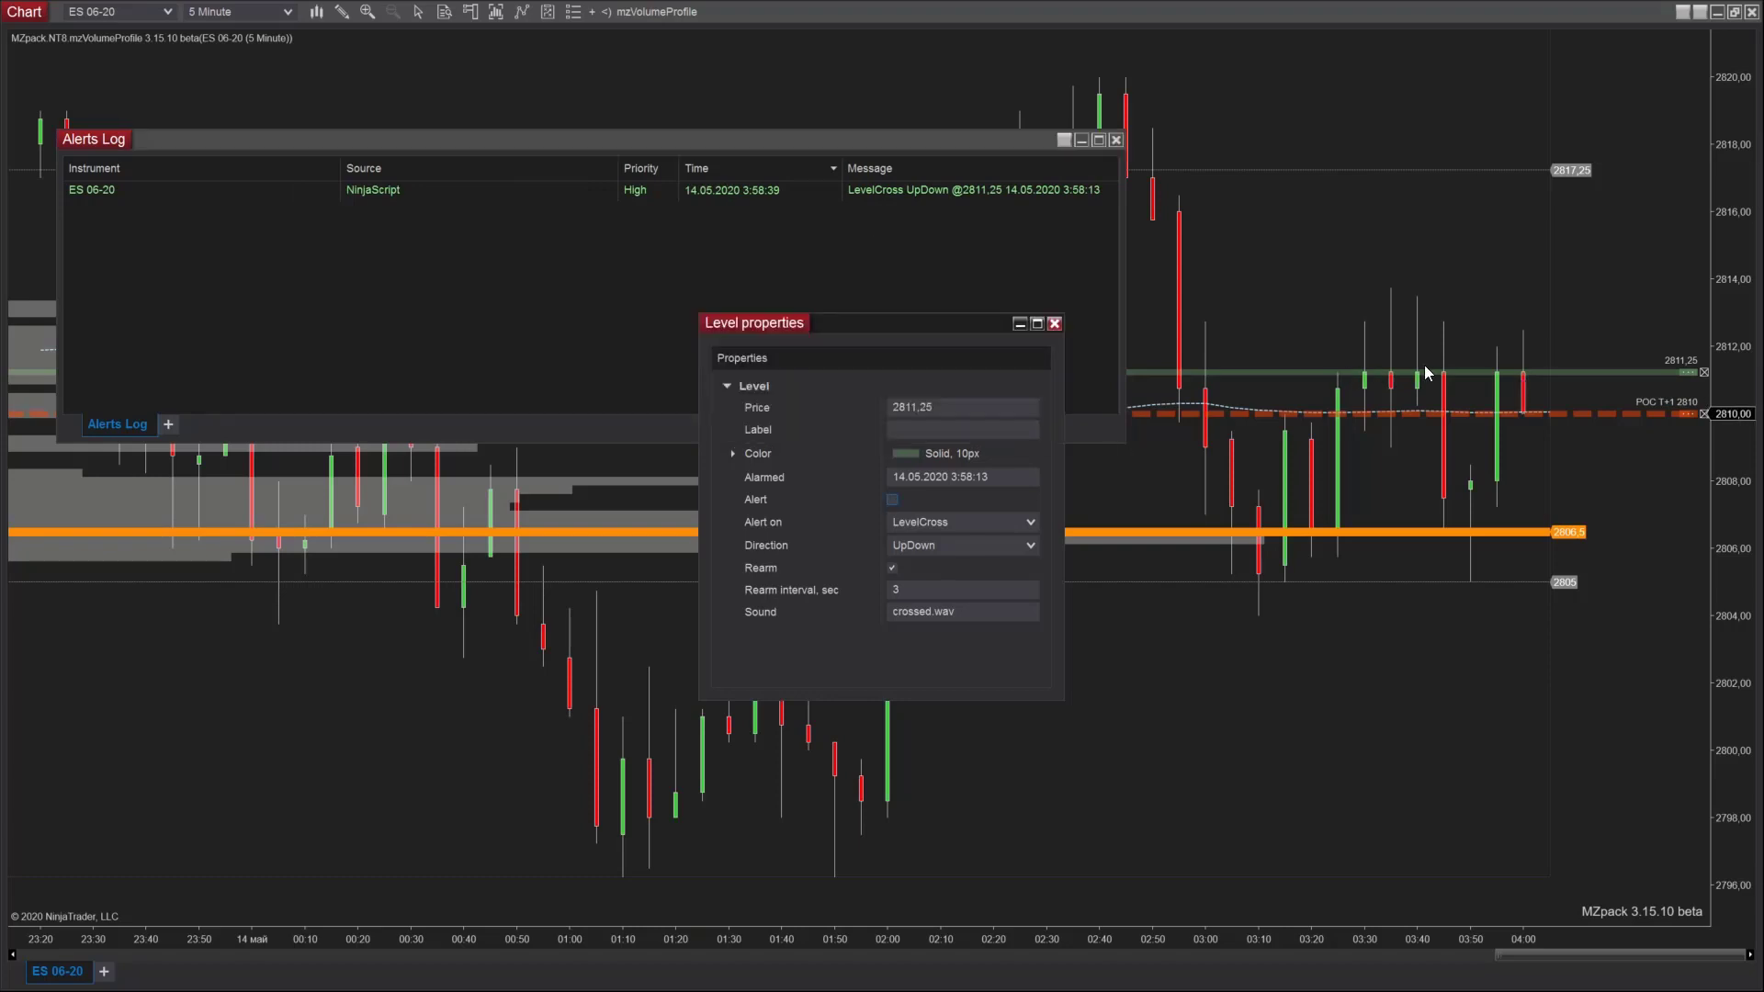
pyautogui.moveTo(1292, 371); pyautogui.dragTo(1290, 438)
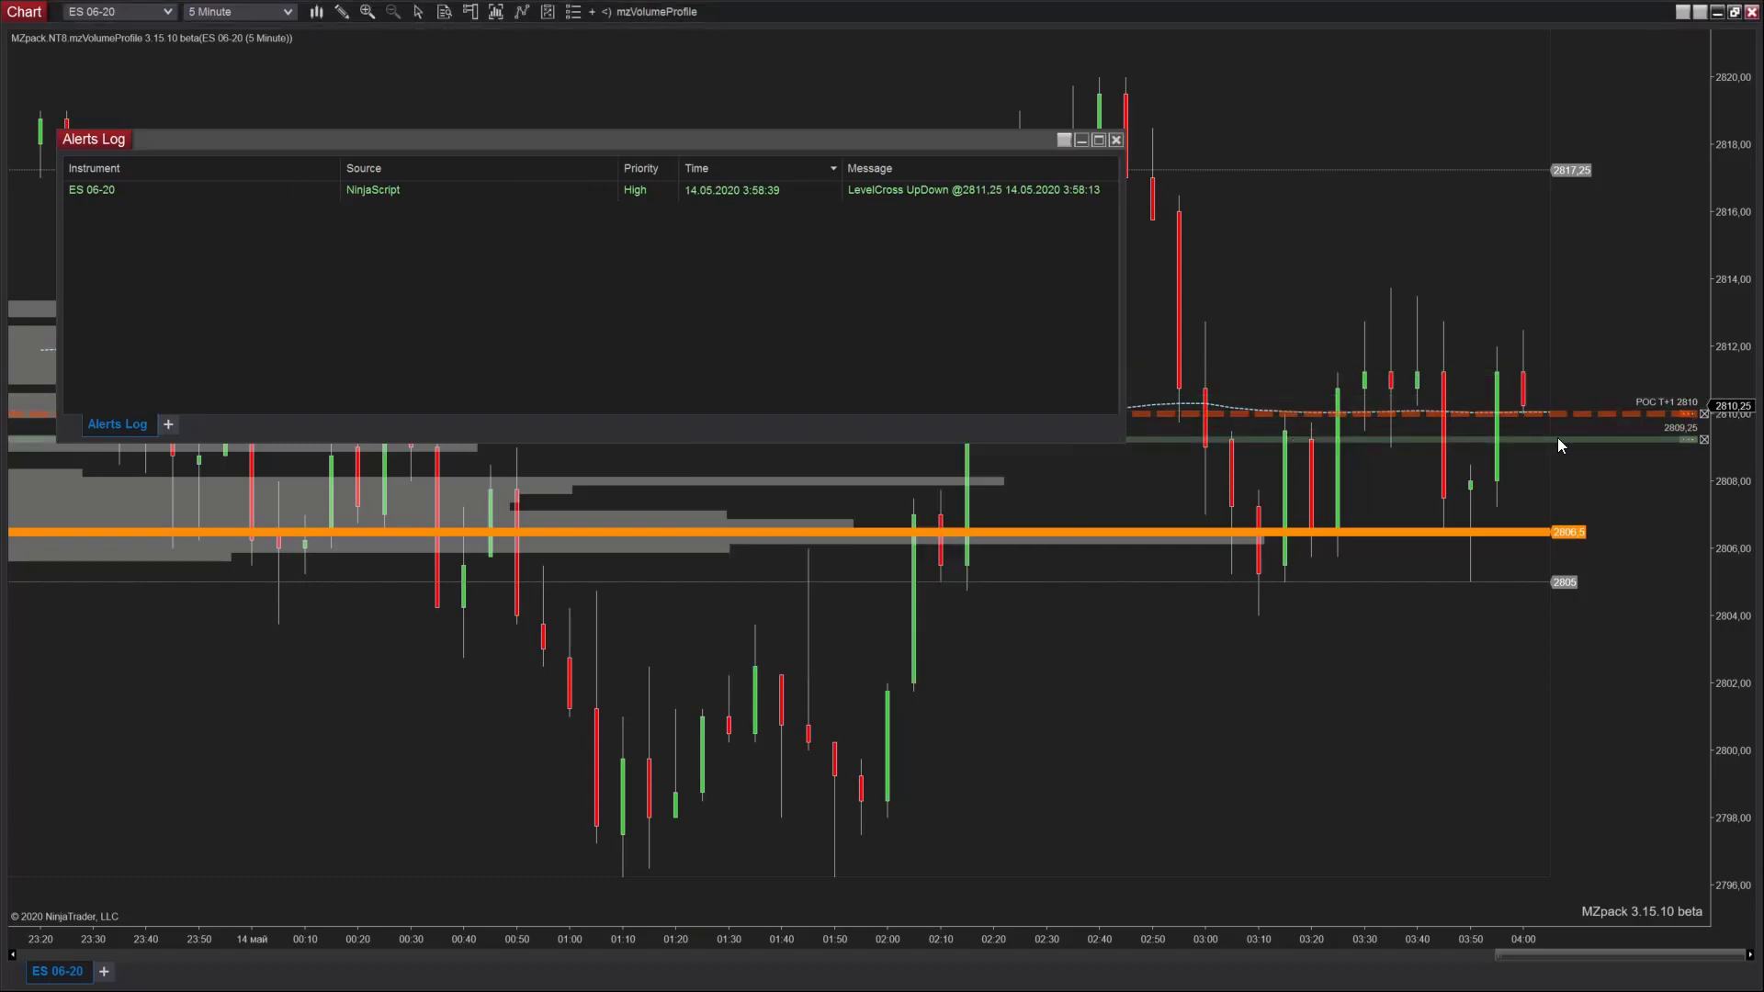
pyautogui.click(1693, 440)
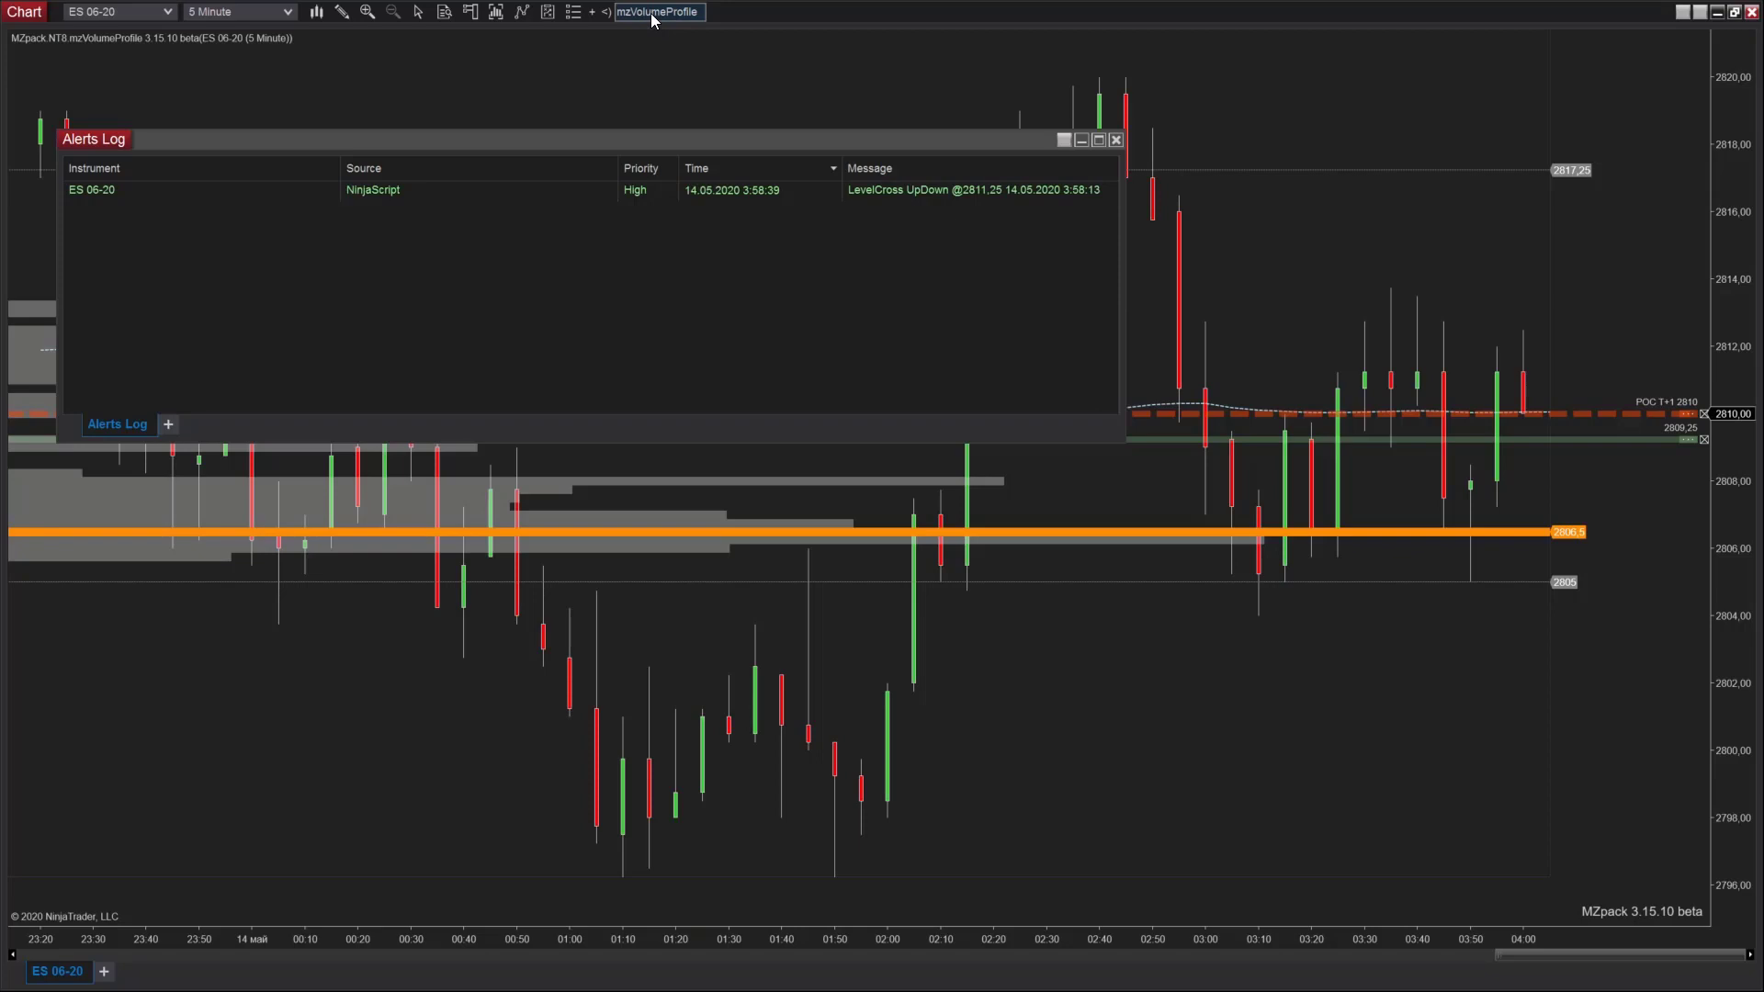
# Set the mzVolumeProfile value/label font to 14 px Arial and the label colour to Red.
pyautogui.click(651, 13)
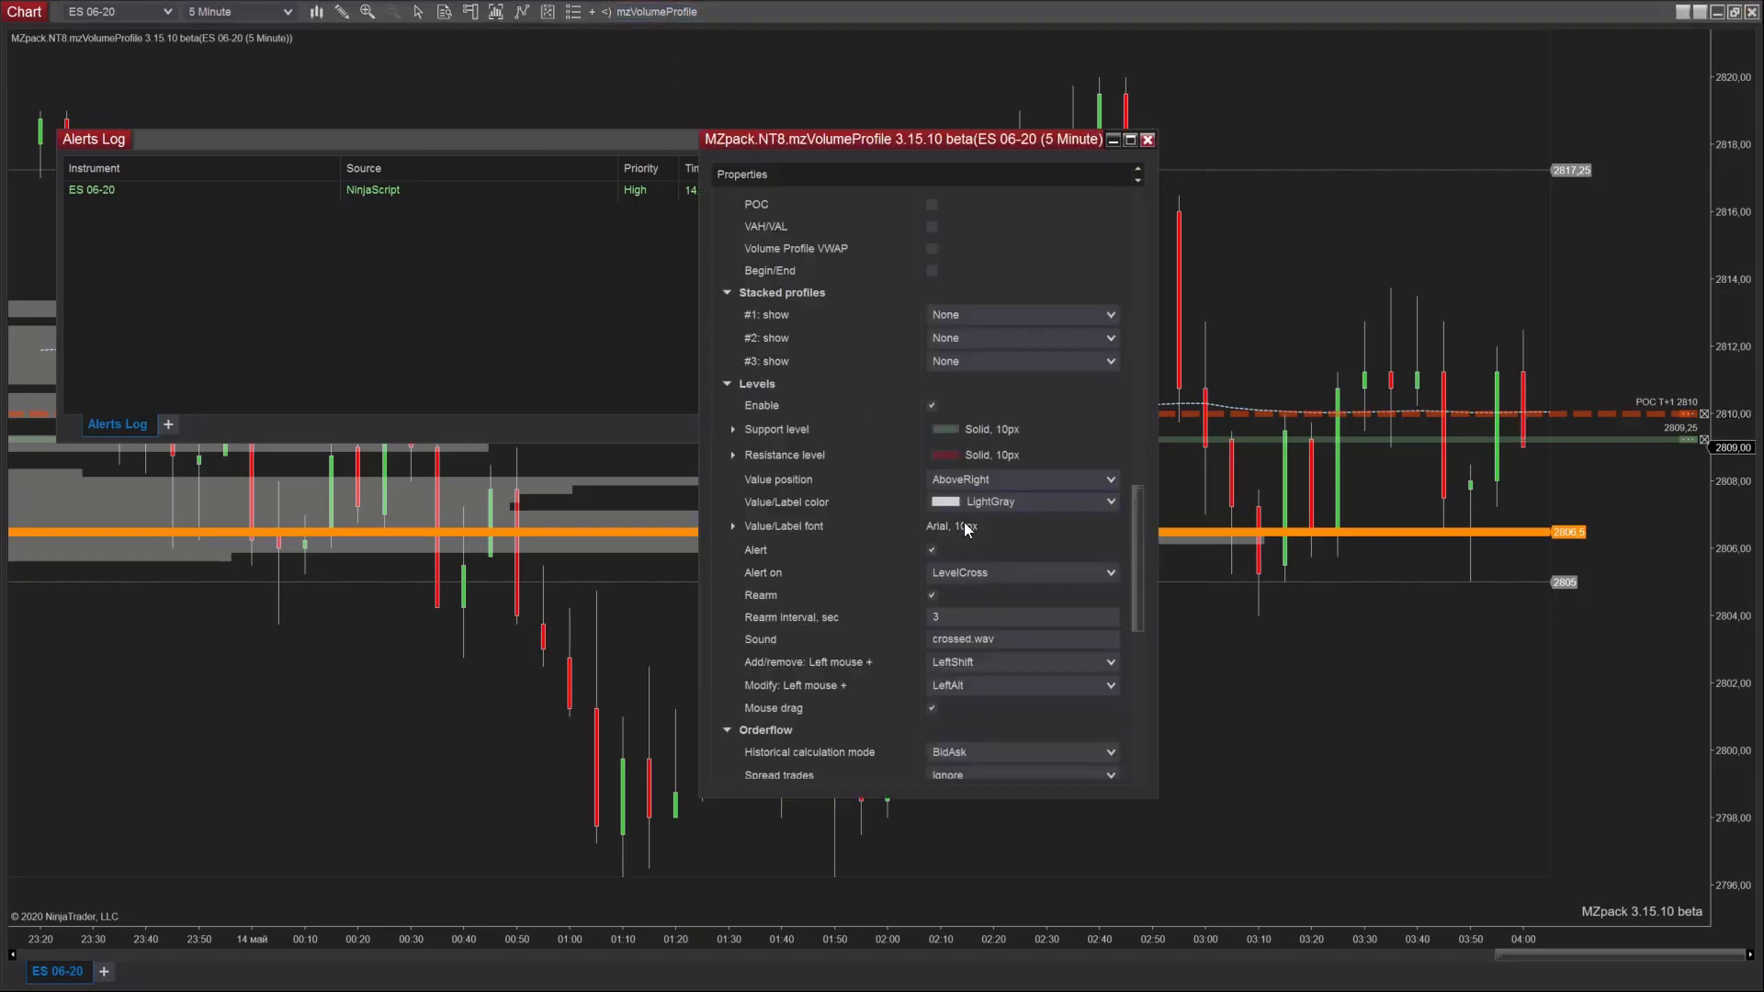
pyautogui.click(787, 526)
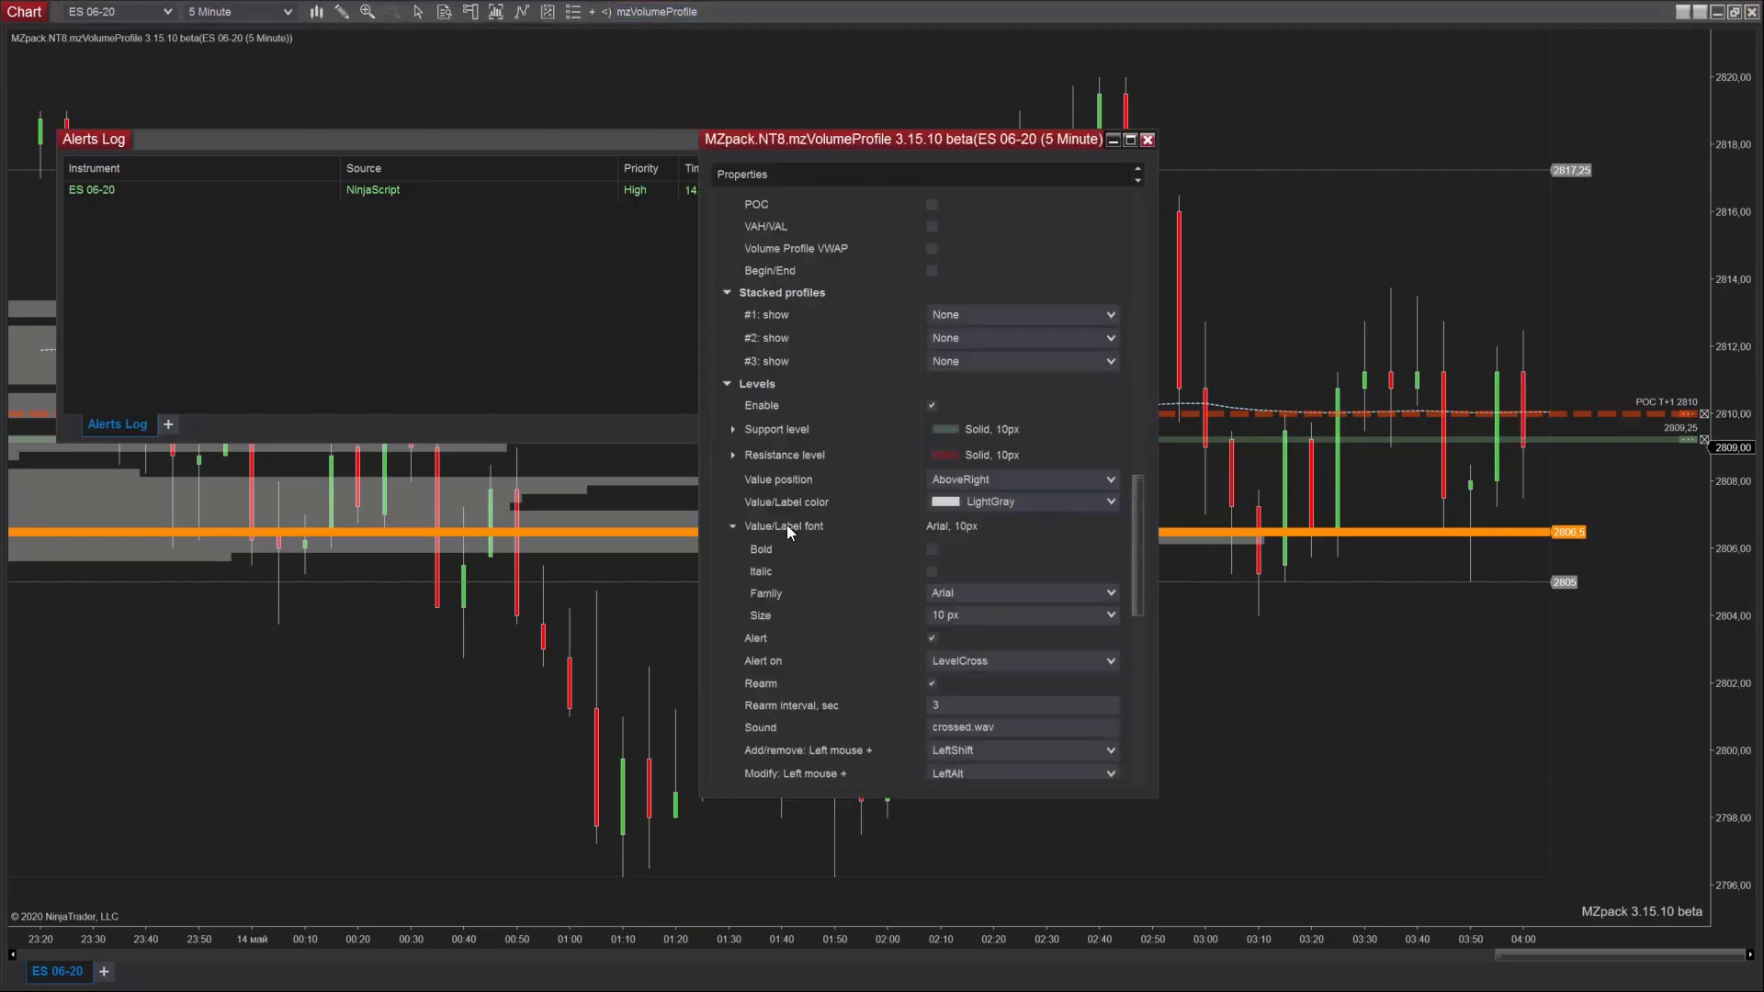
pyautogui.click(1109, 615)
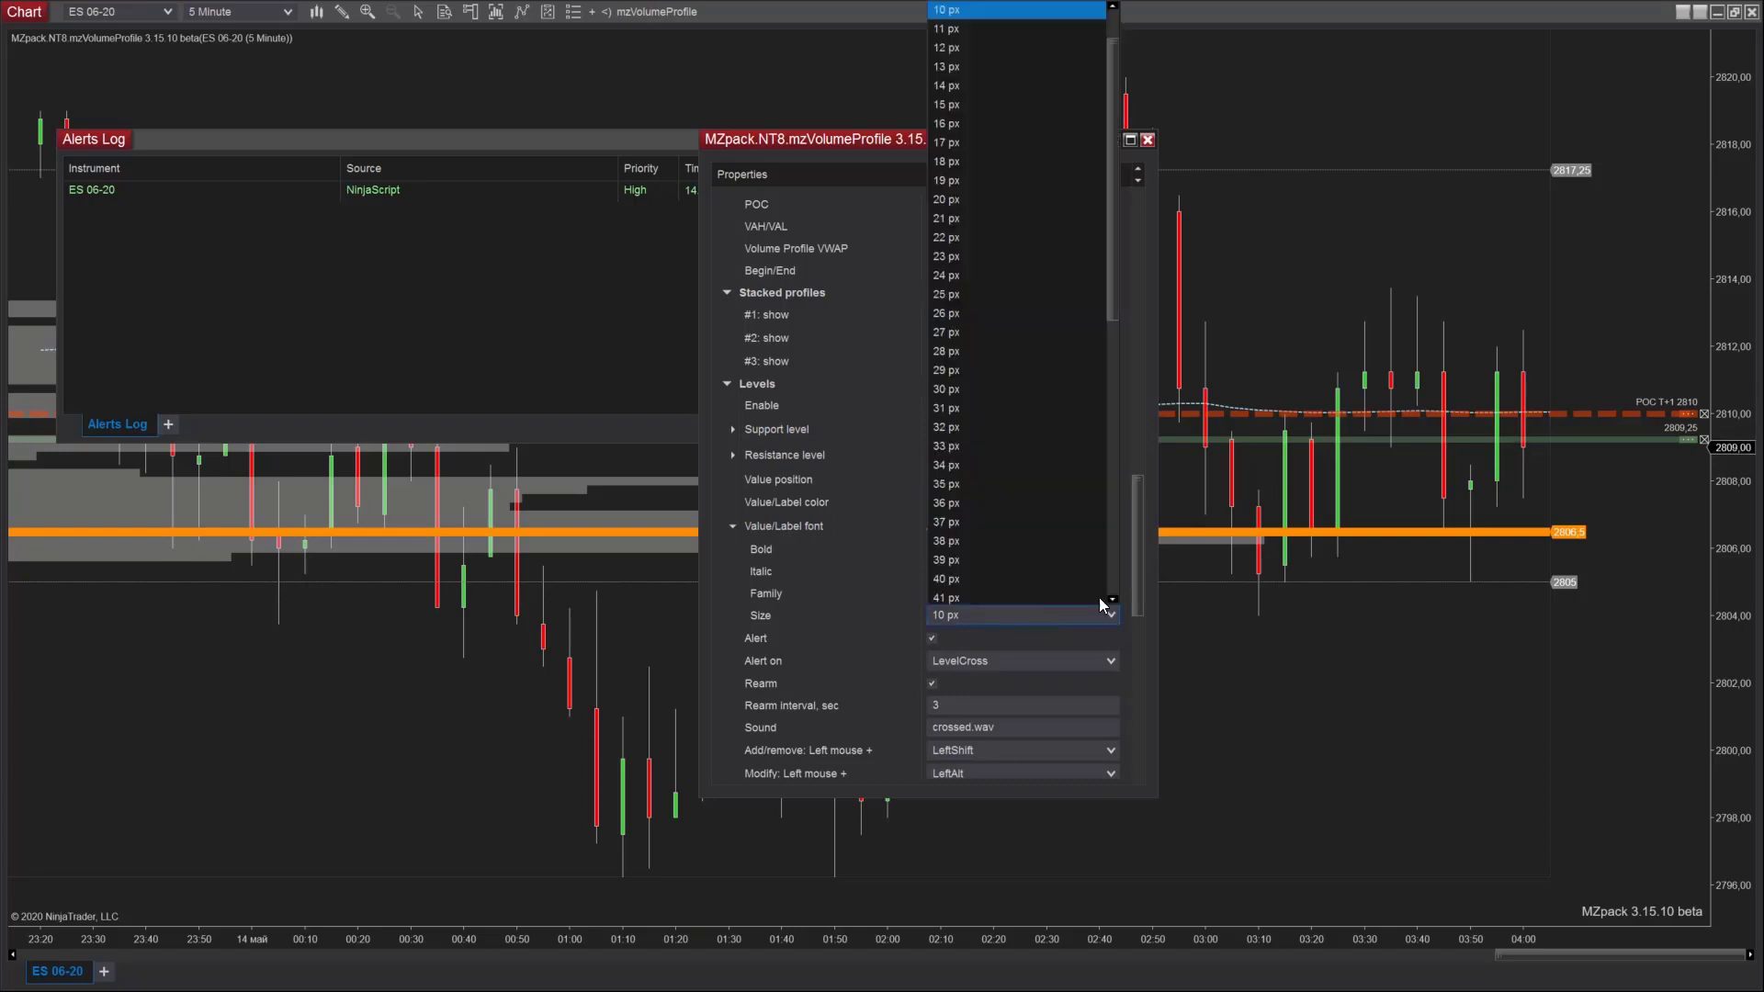
pyautogui.click(995, 15)
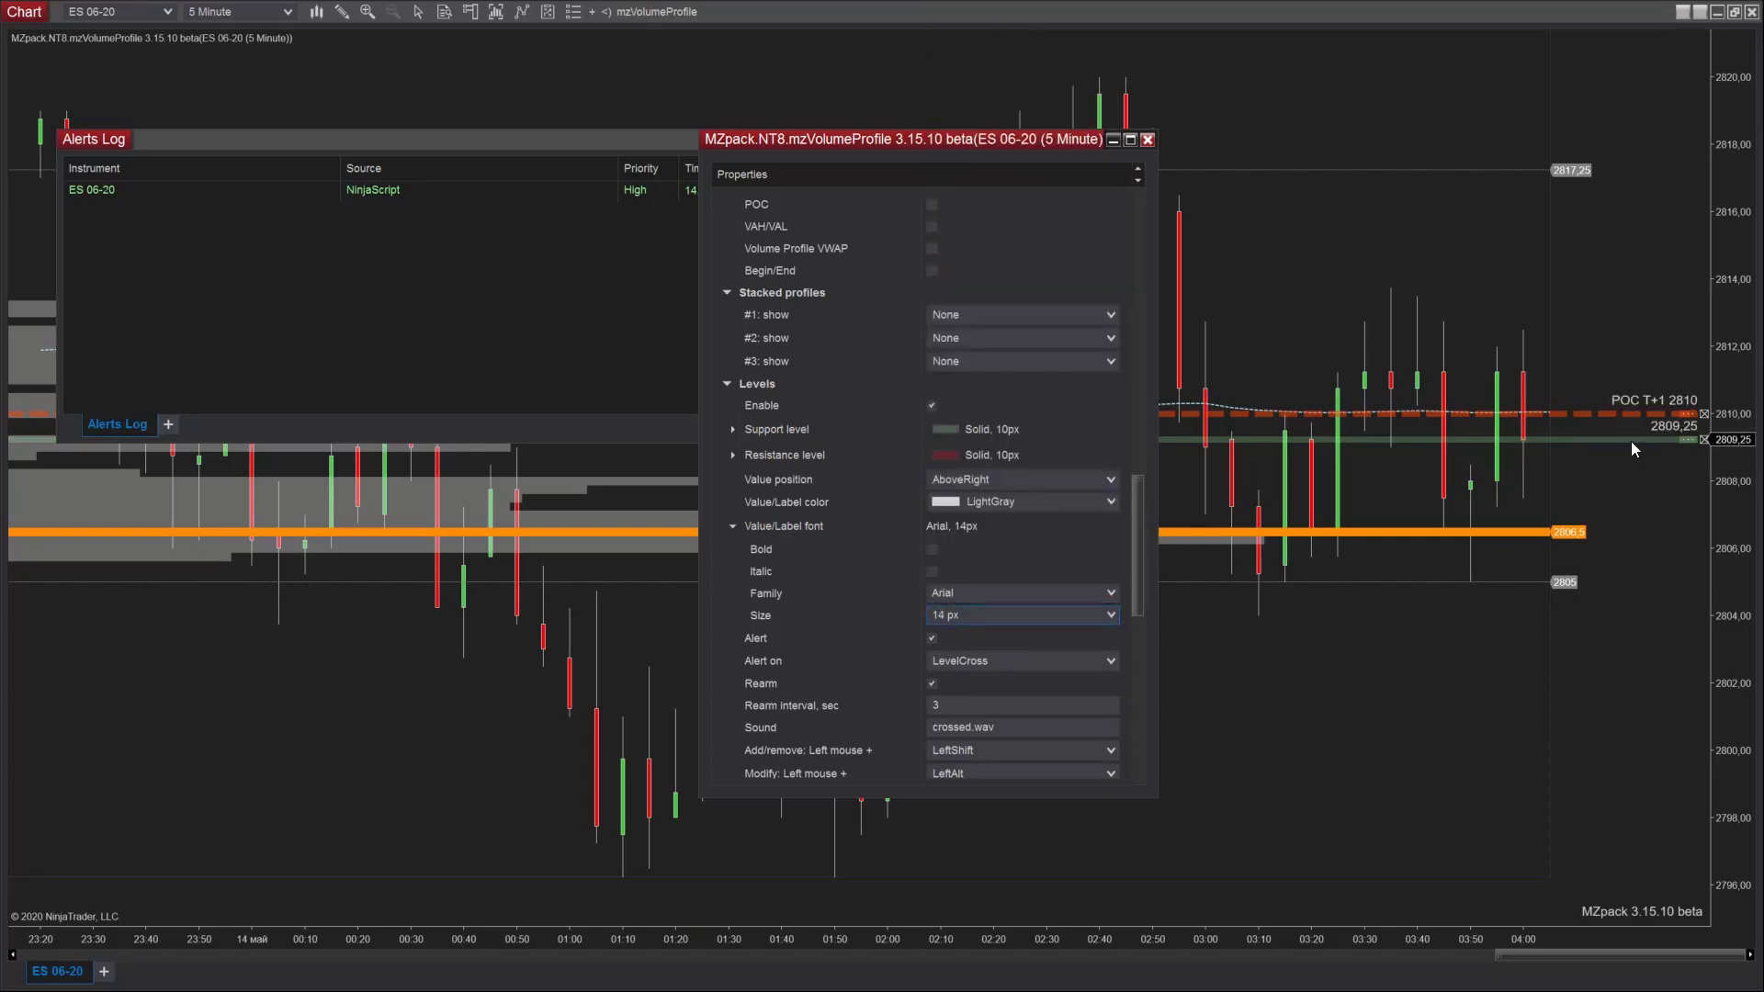
pyautogui.click(1110, 503)
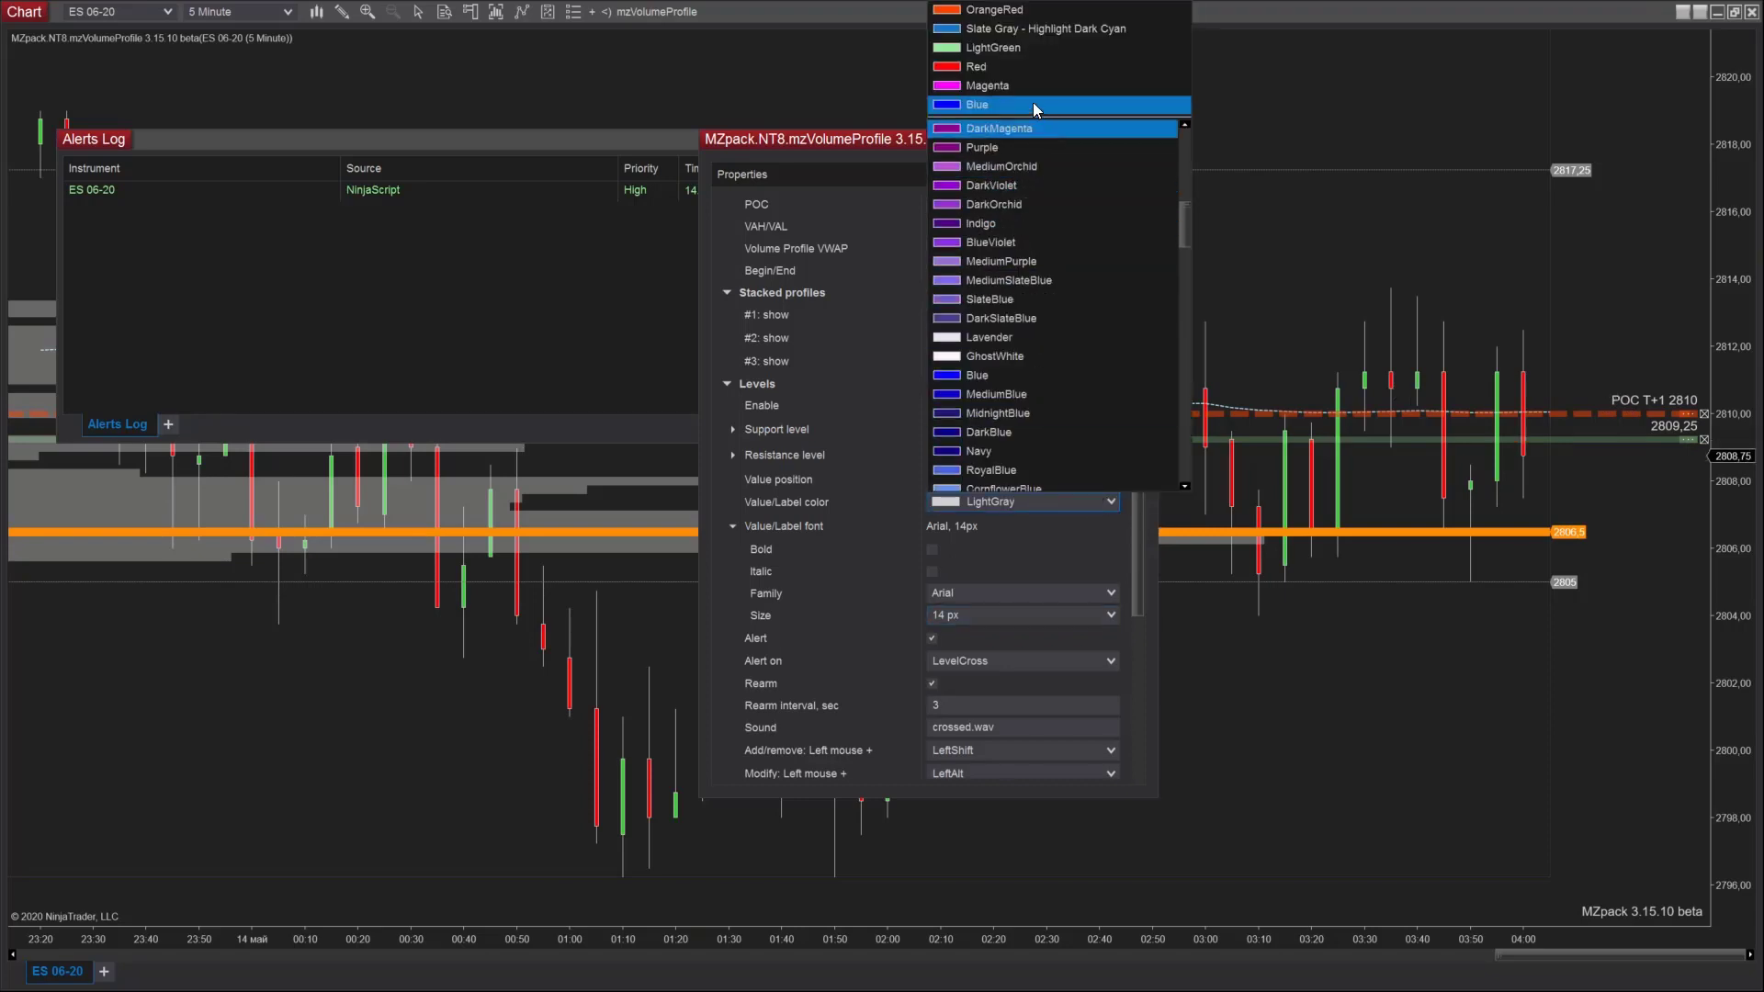
pyautogui.click(1015, 69)
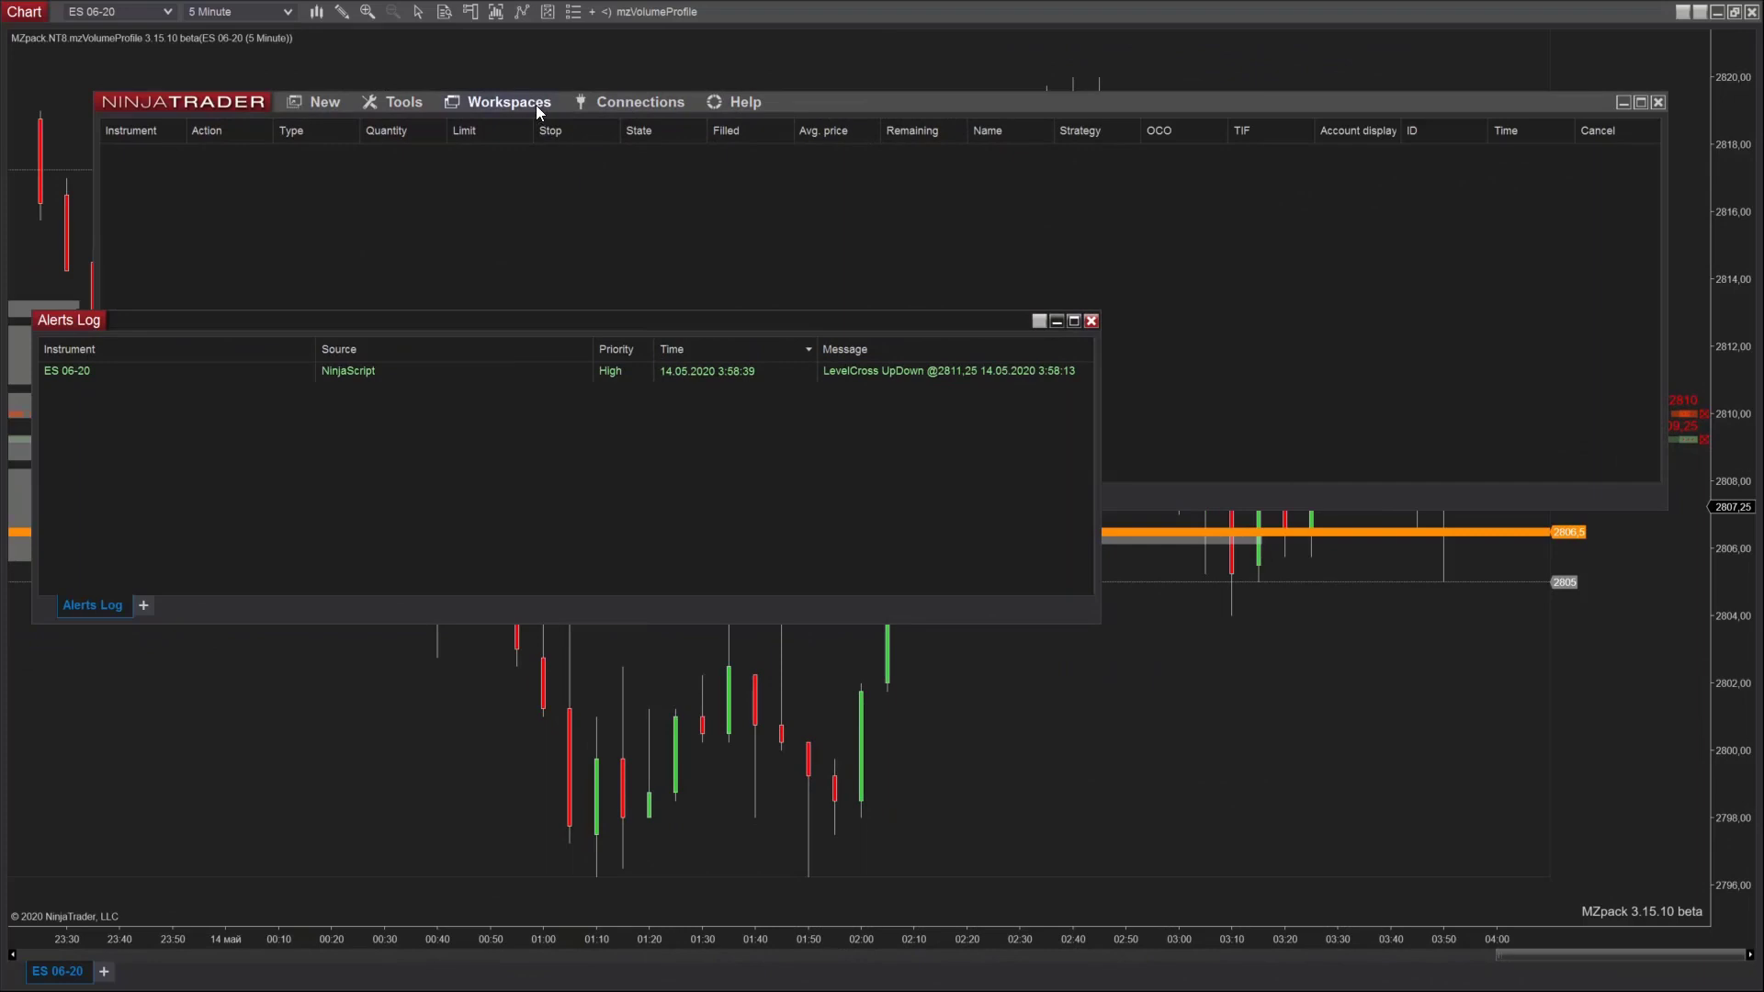
# Close workspace Untitled 3, saving its changes, then reopen Untitled 3 from Workspaces.
pyautogui.click(534, 103)
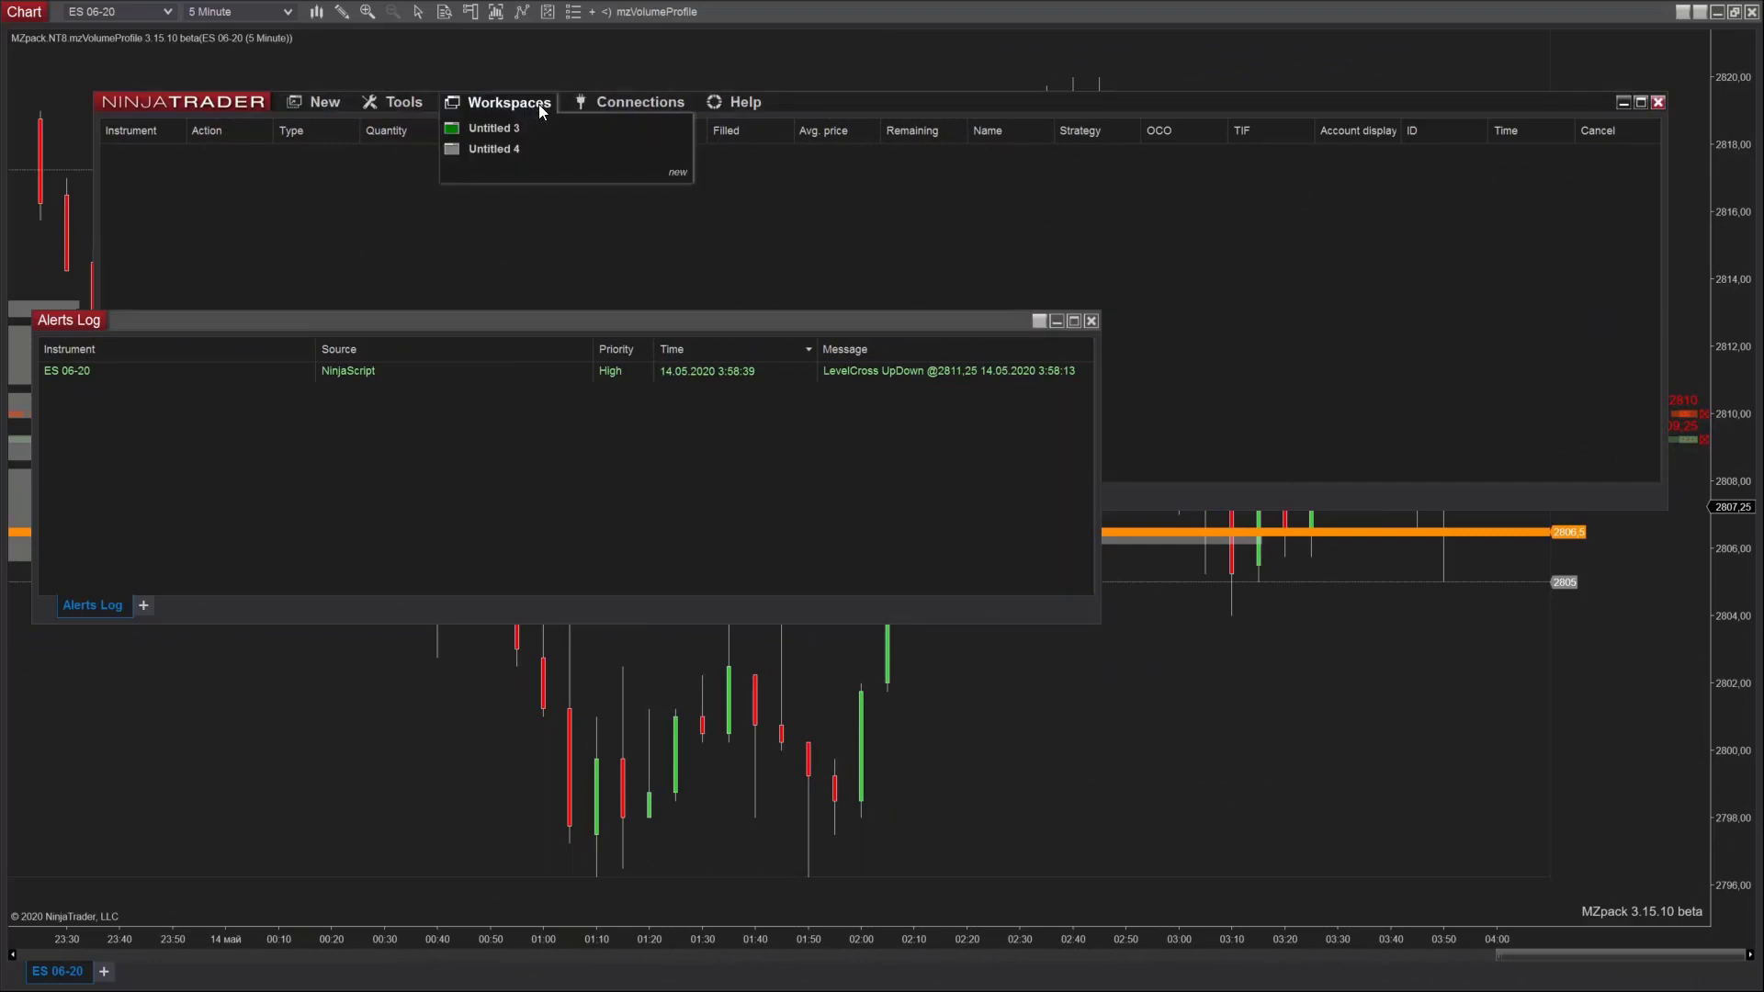
pyautogui.moveTo(524, 129)
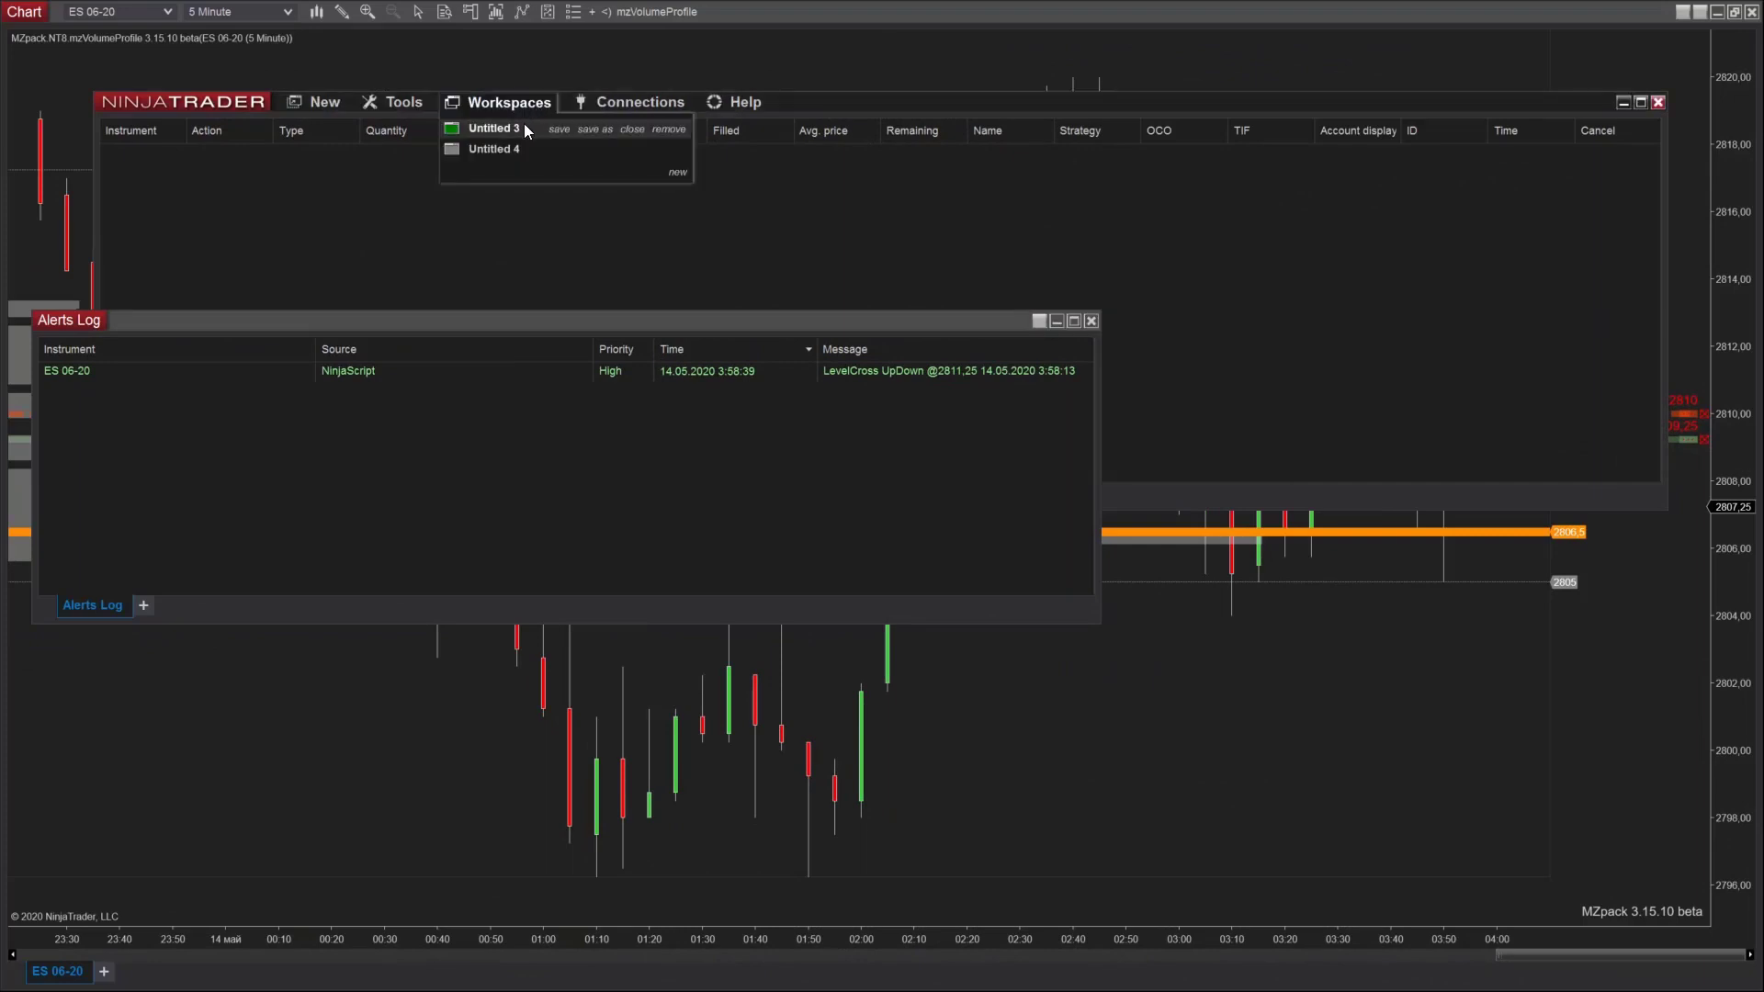
pyautogui.click(633, 129)
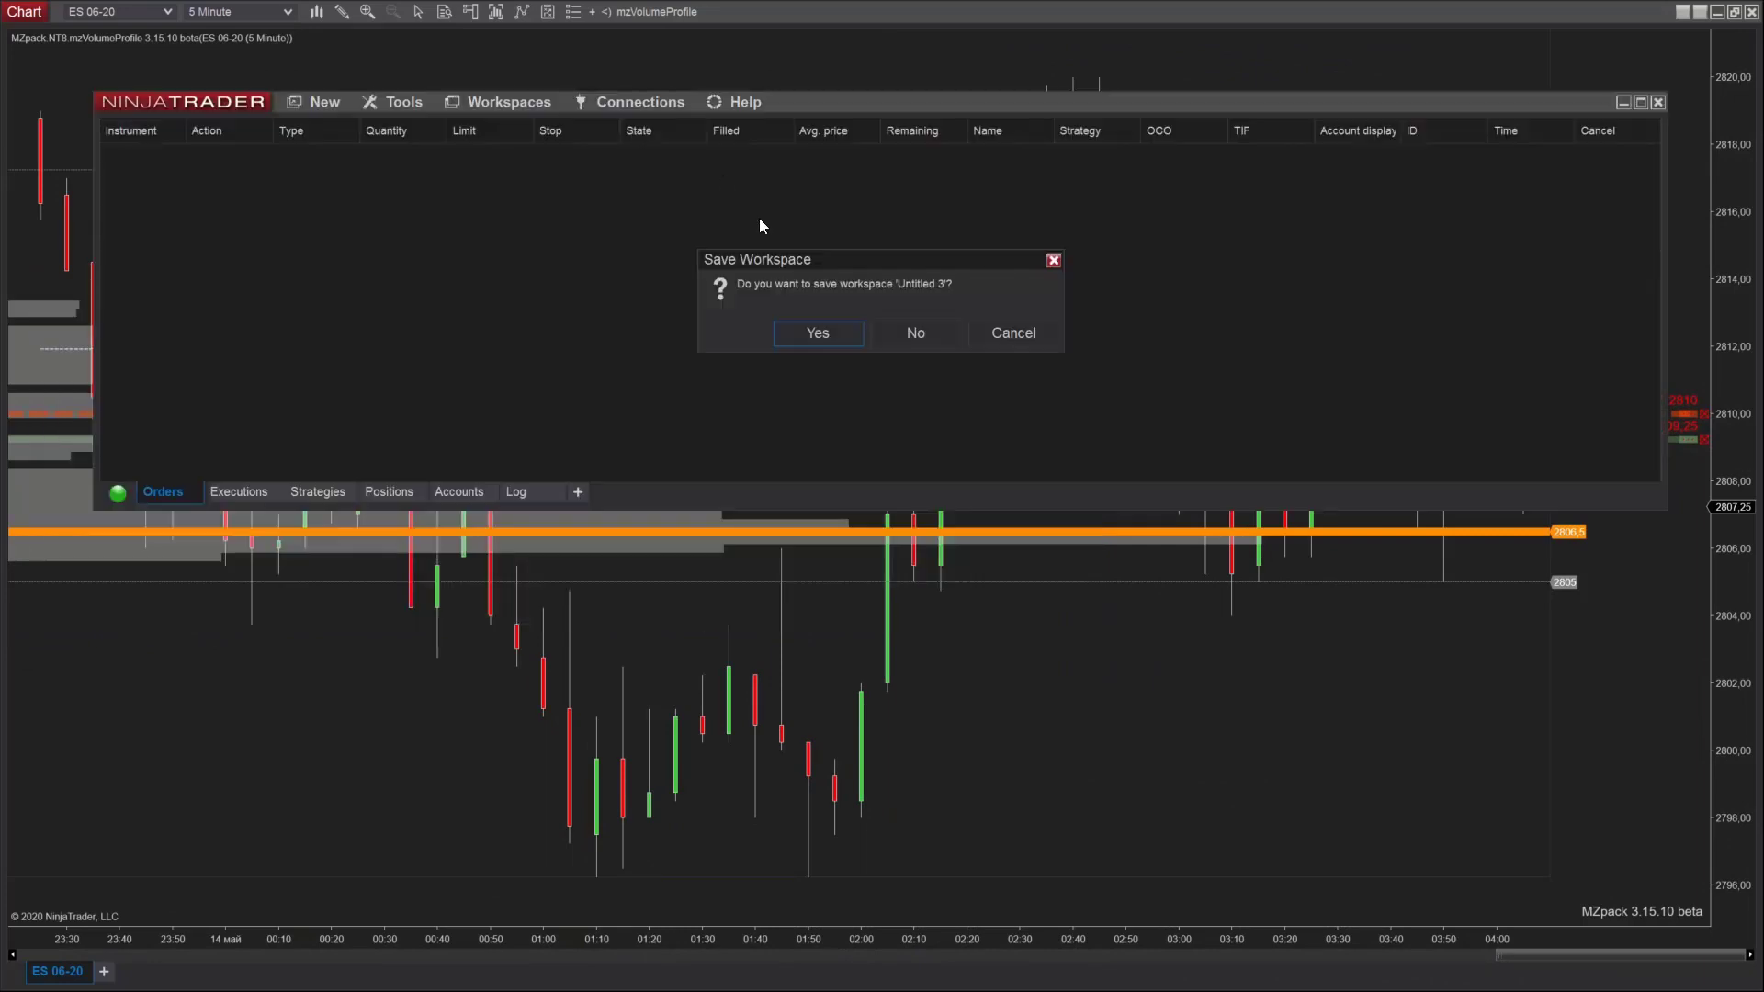
pyautogui.click(816, 334)
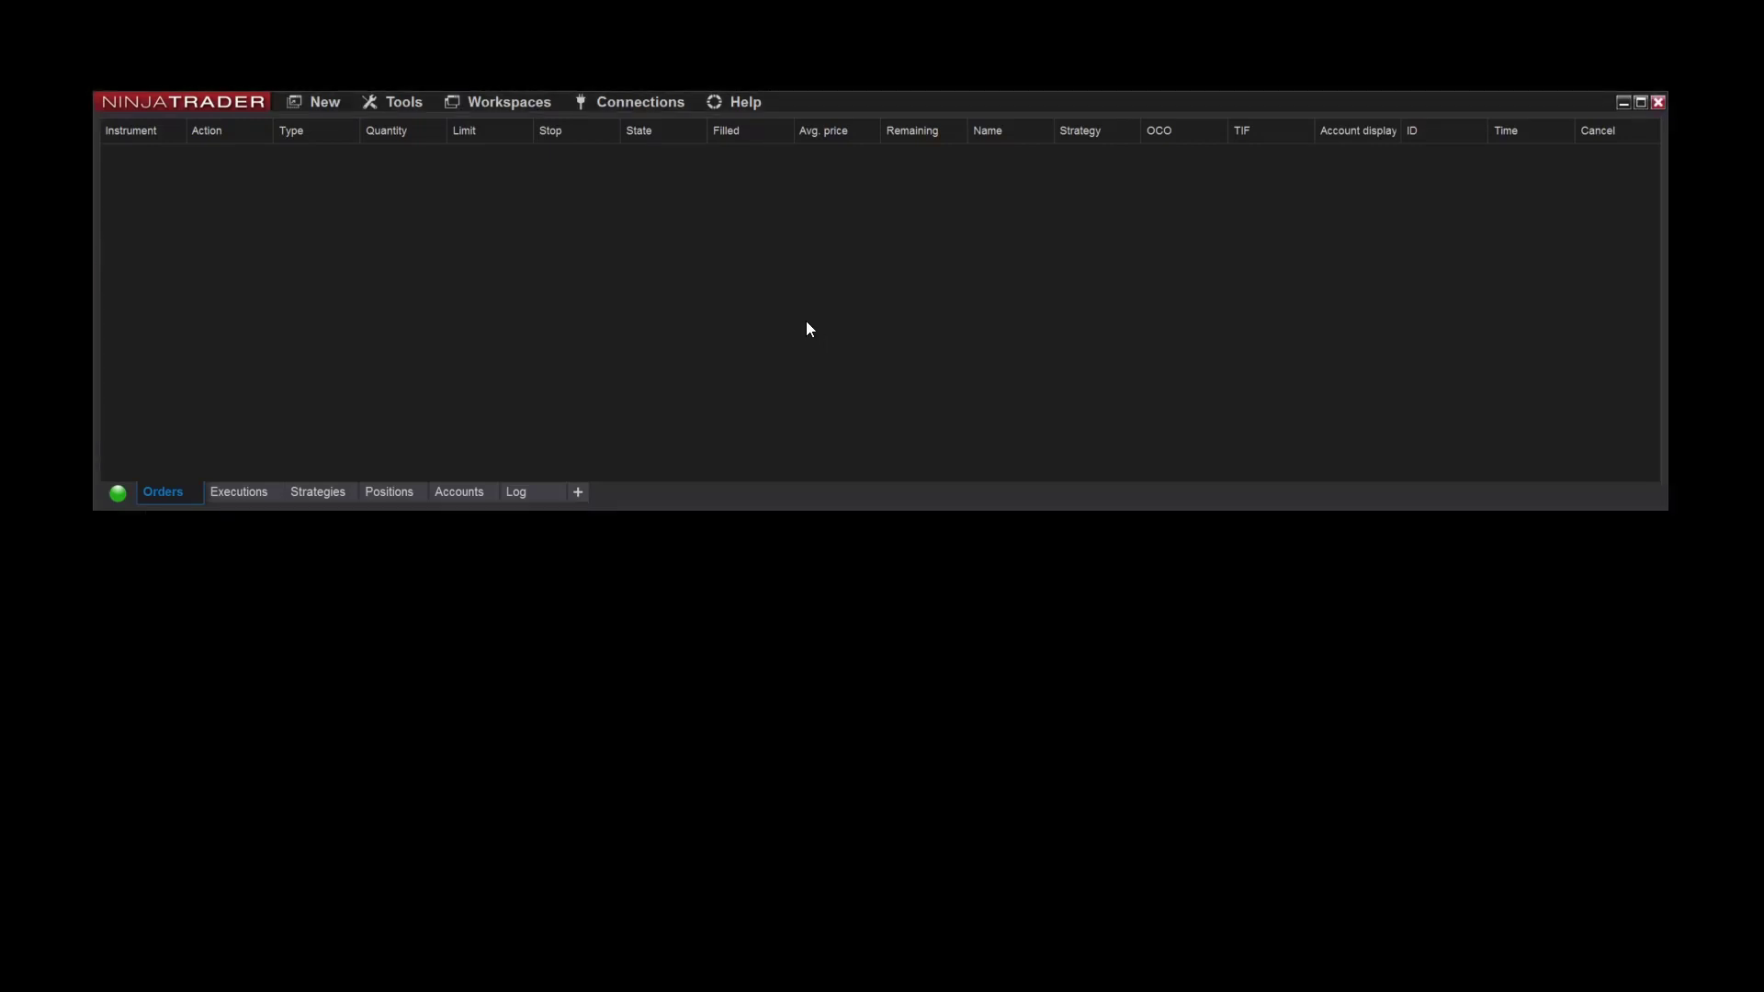
pyautogui.click(505, 102)
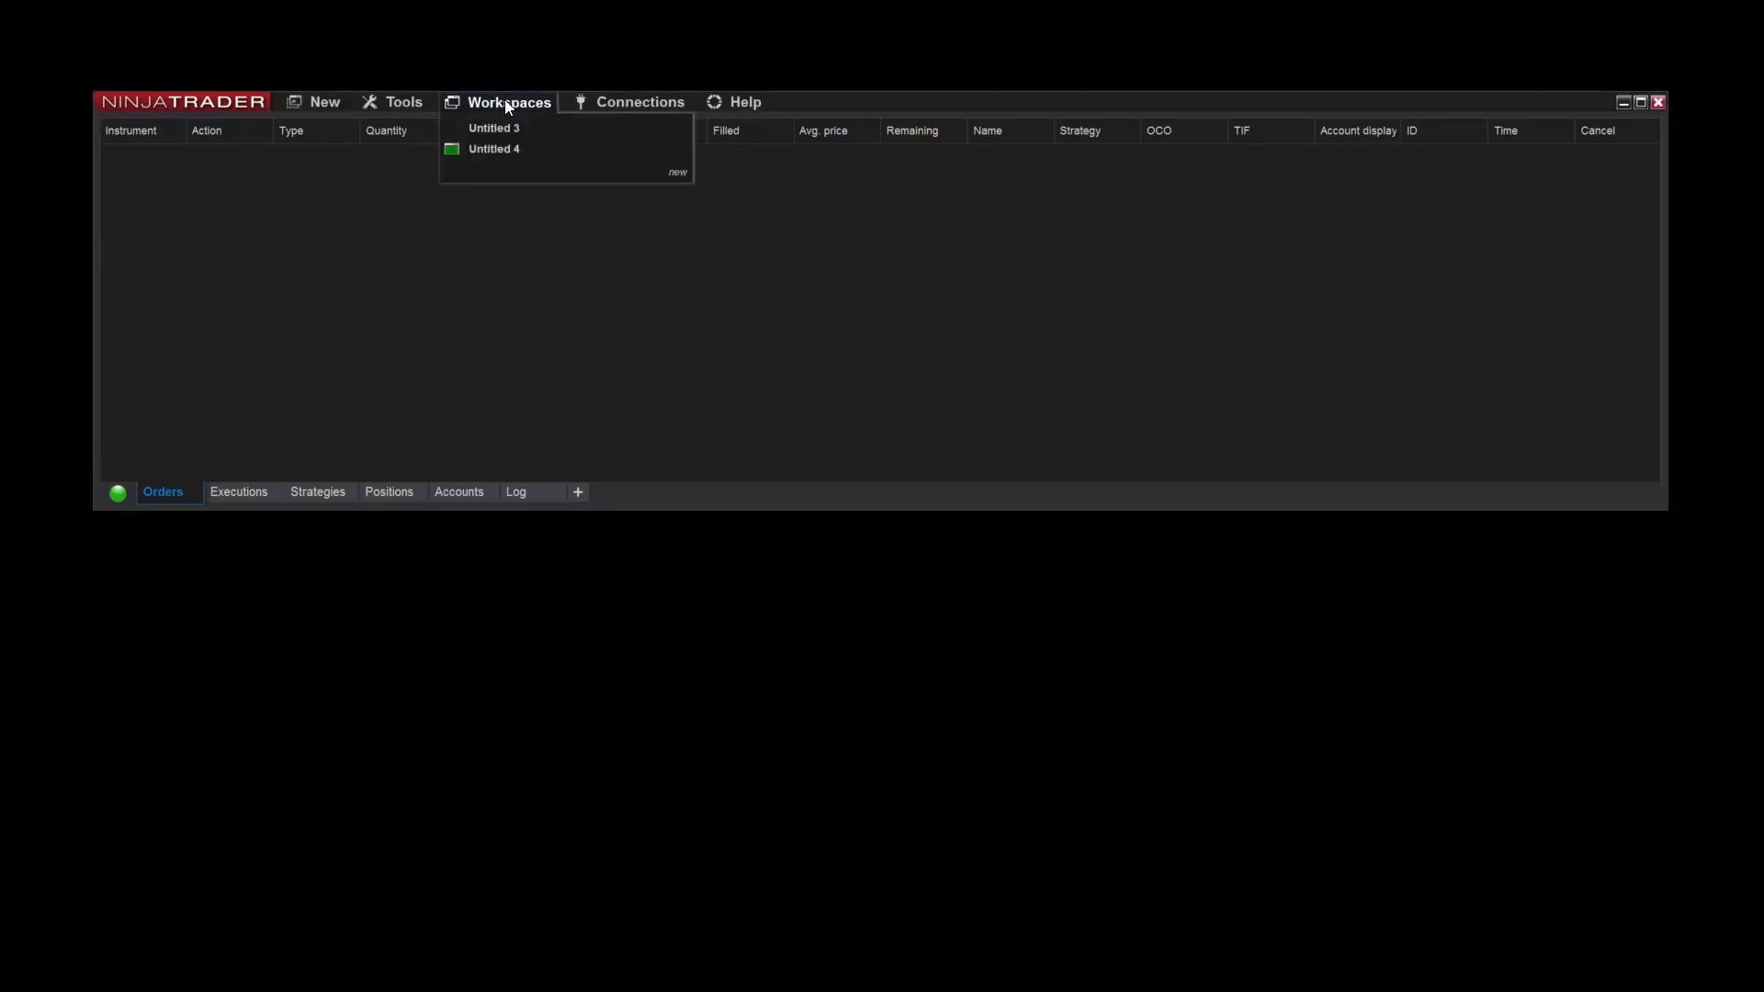
pyautogui.click(516, 129)
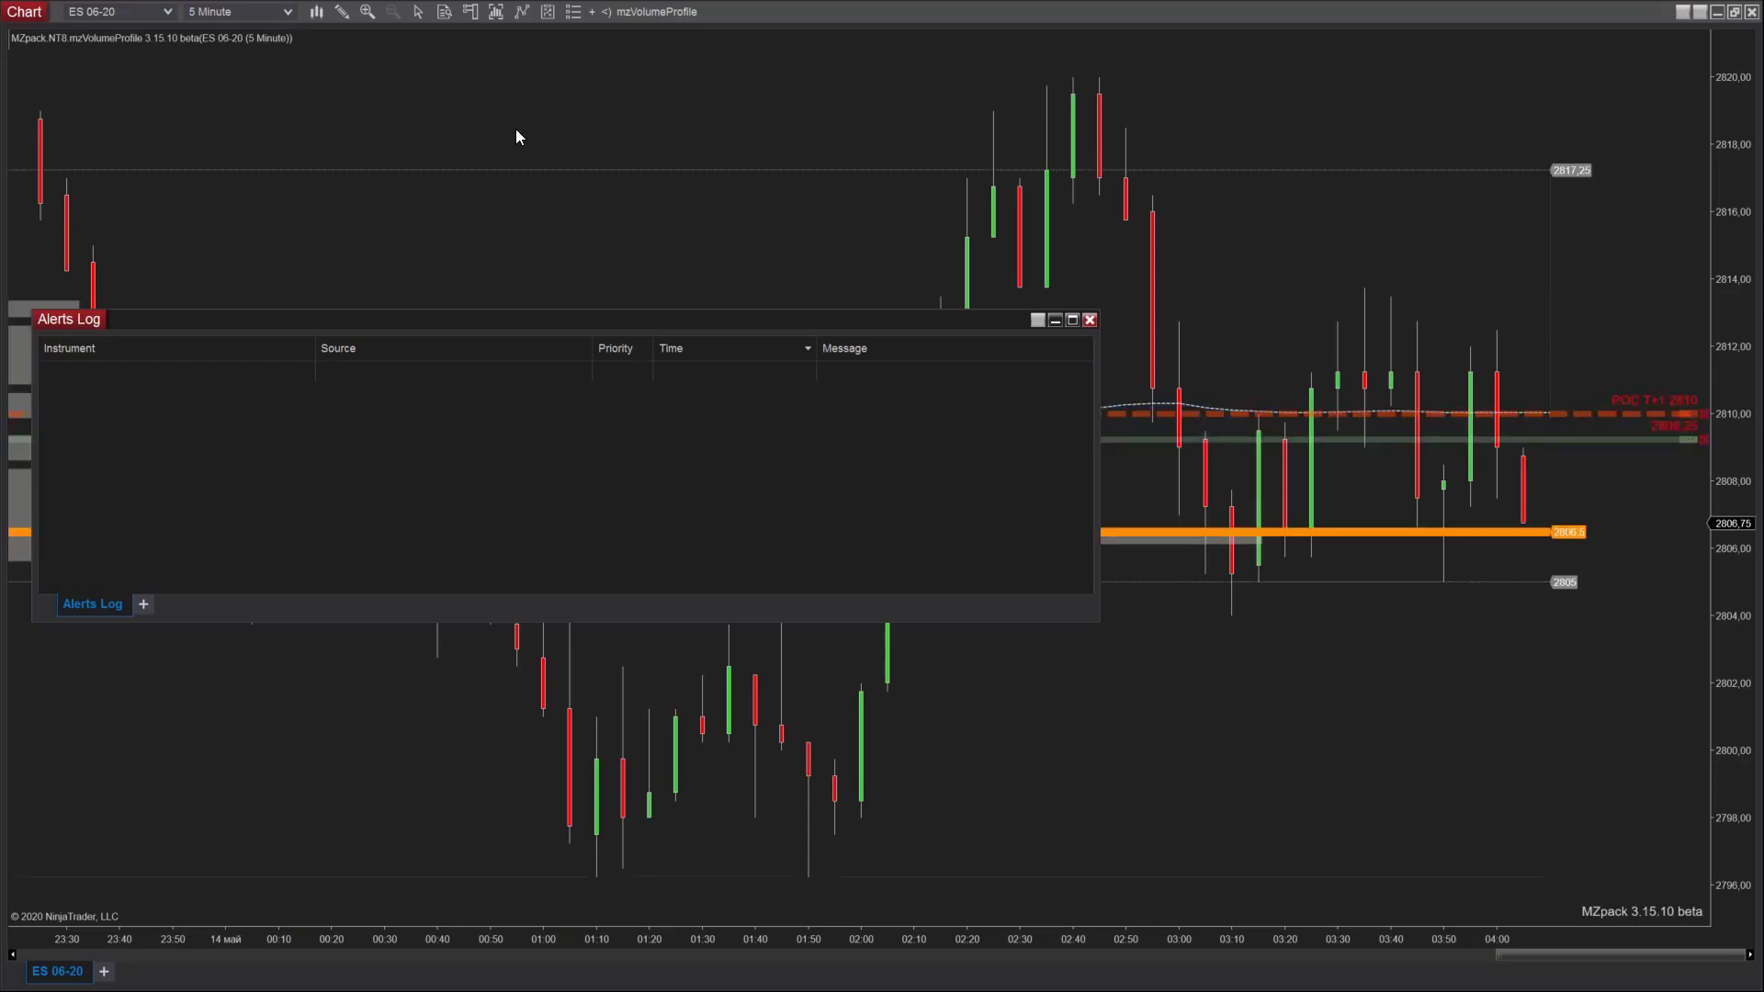
# Open the chart's Templates > Save As dialog and begin naming the template 'lev'.
pyautogui.click(1204, 101)
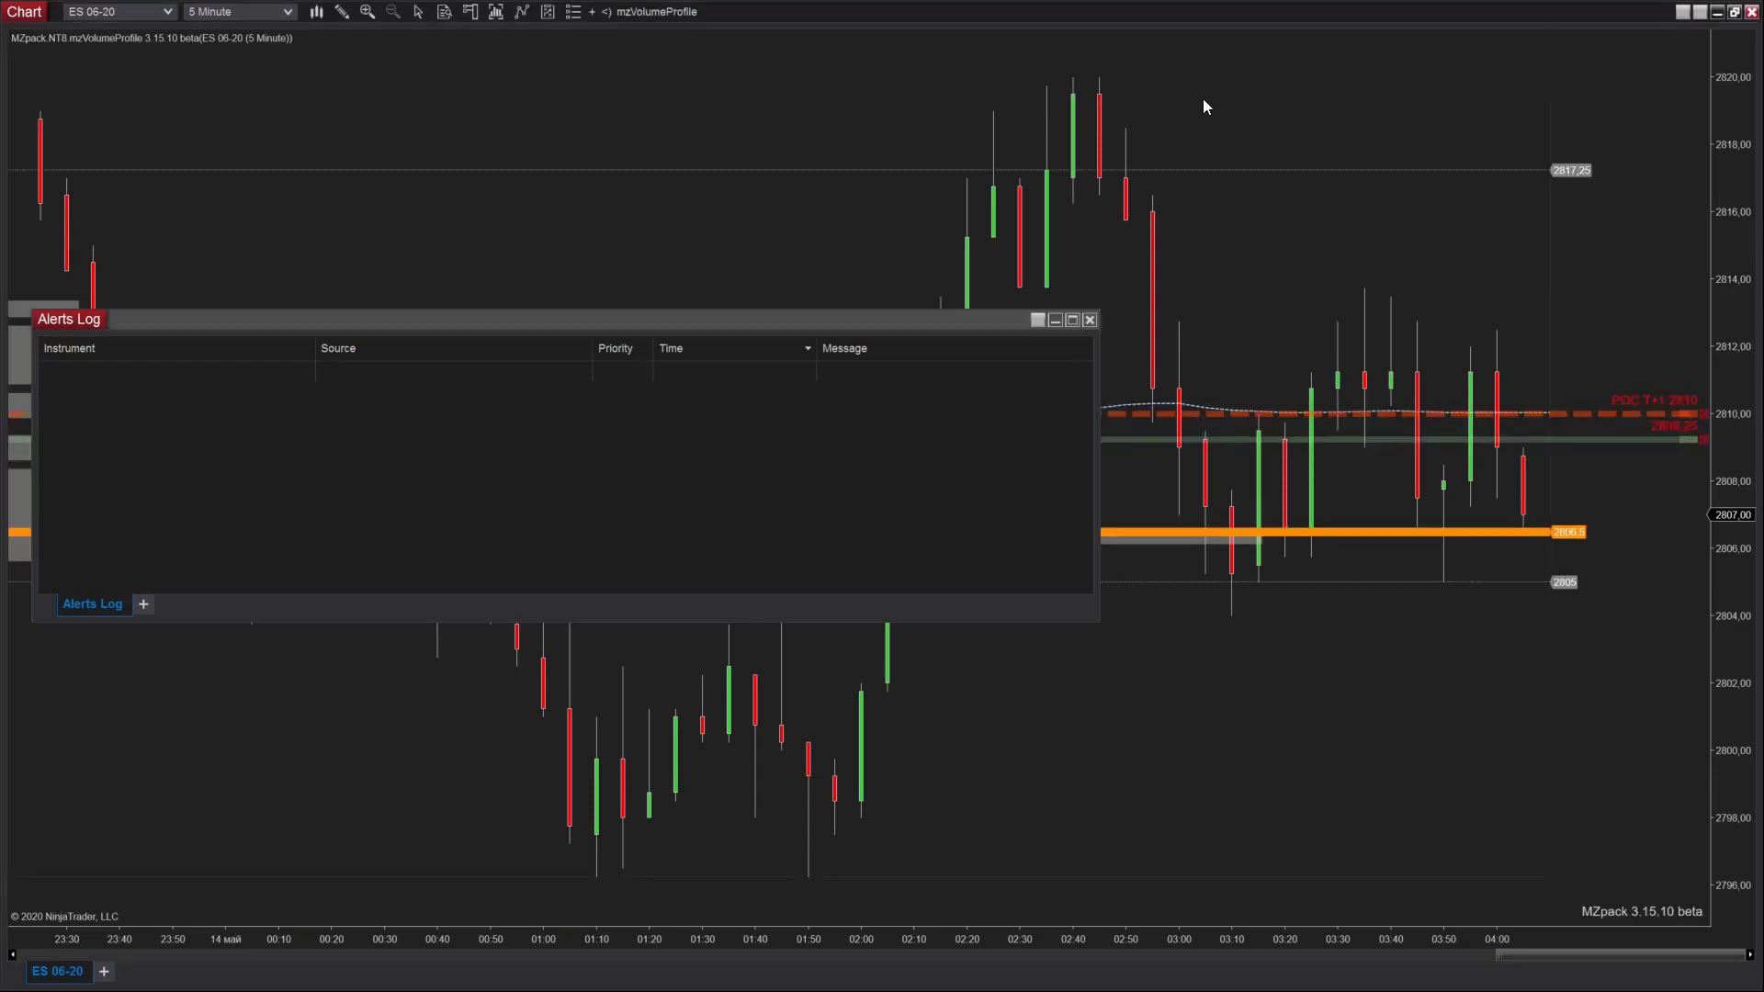
pyautogui.rightClick(1205, 101)
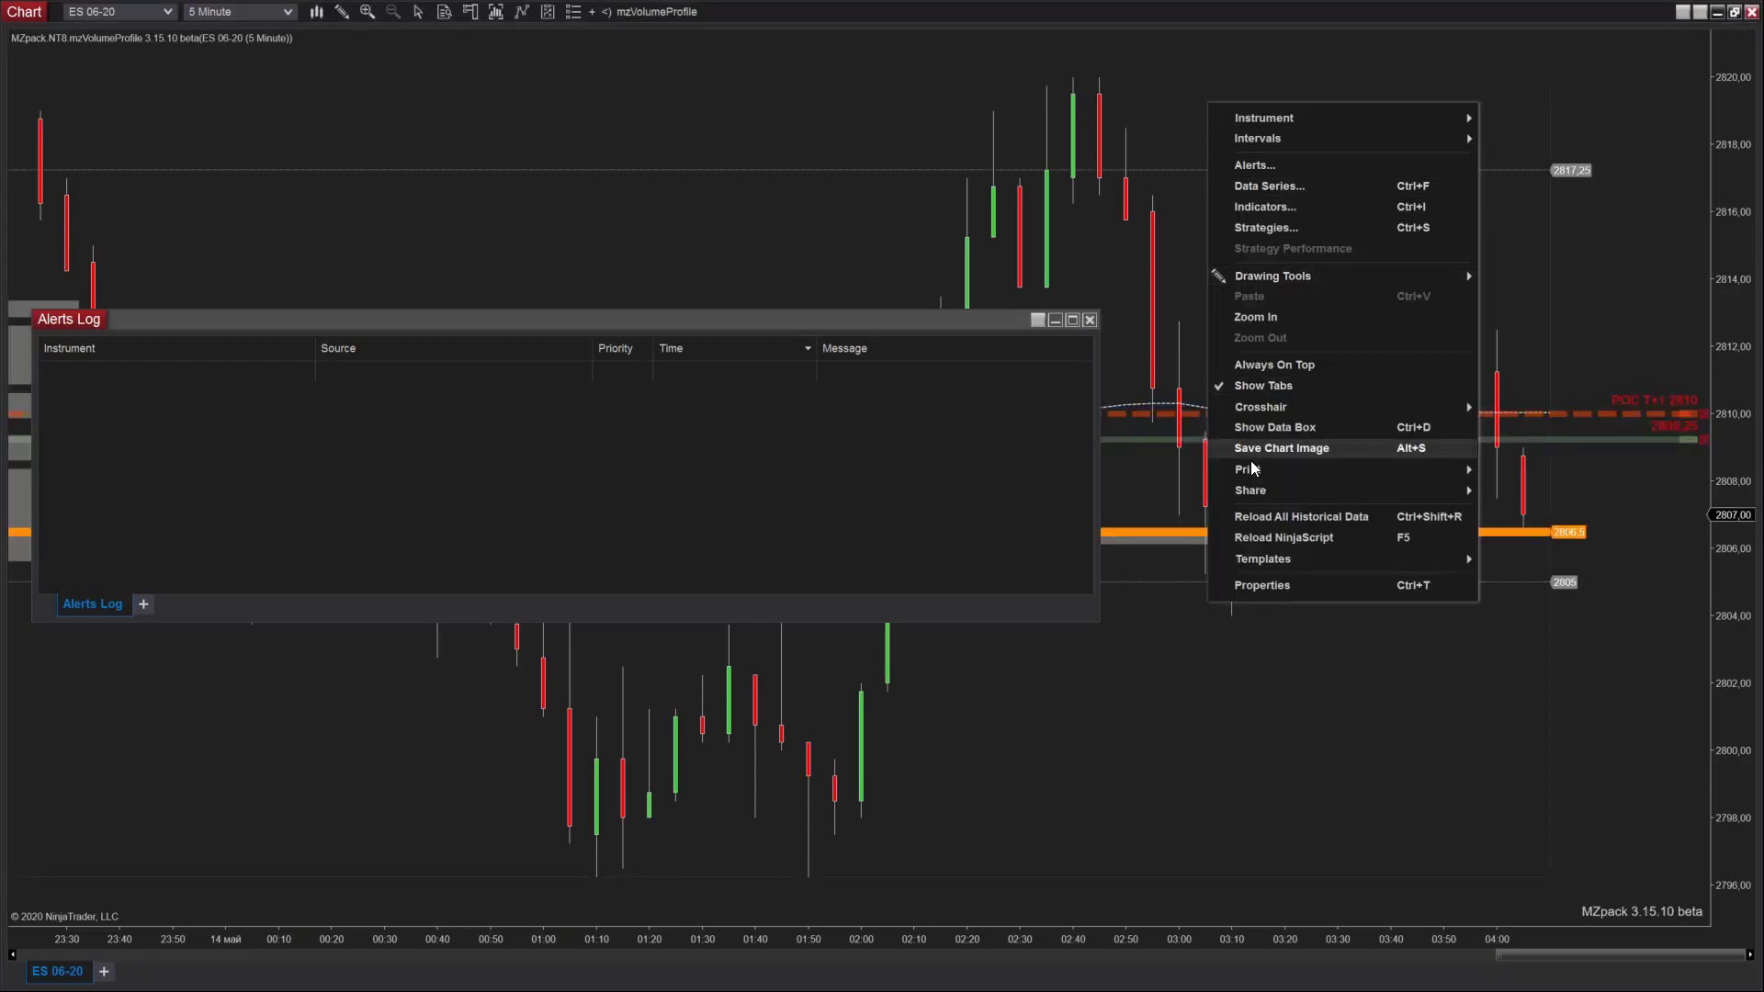
pyautogui.moveTo(1268, 562)
pyautogui.click(1532, 590)
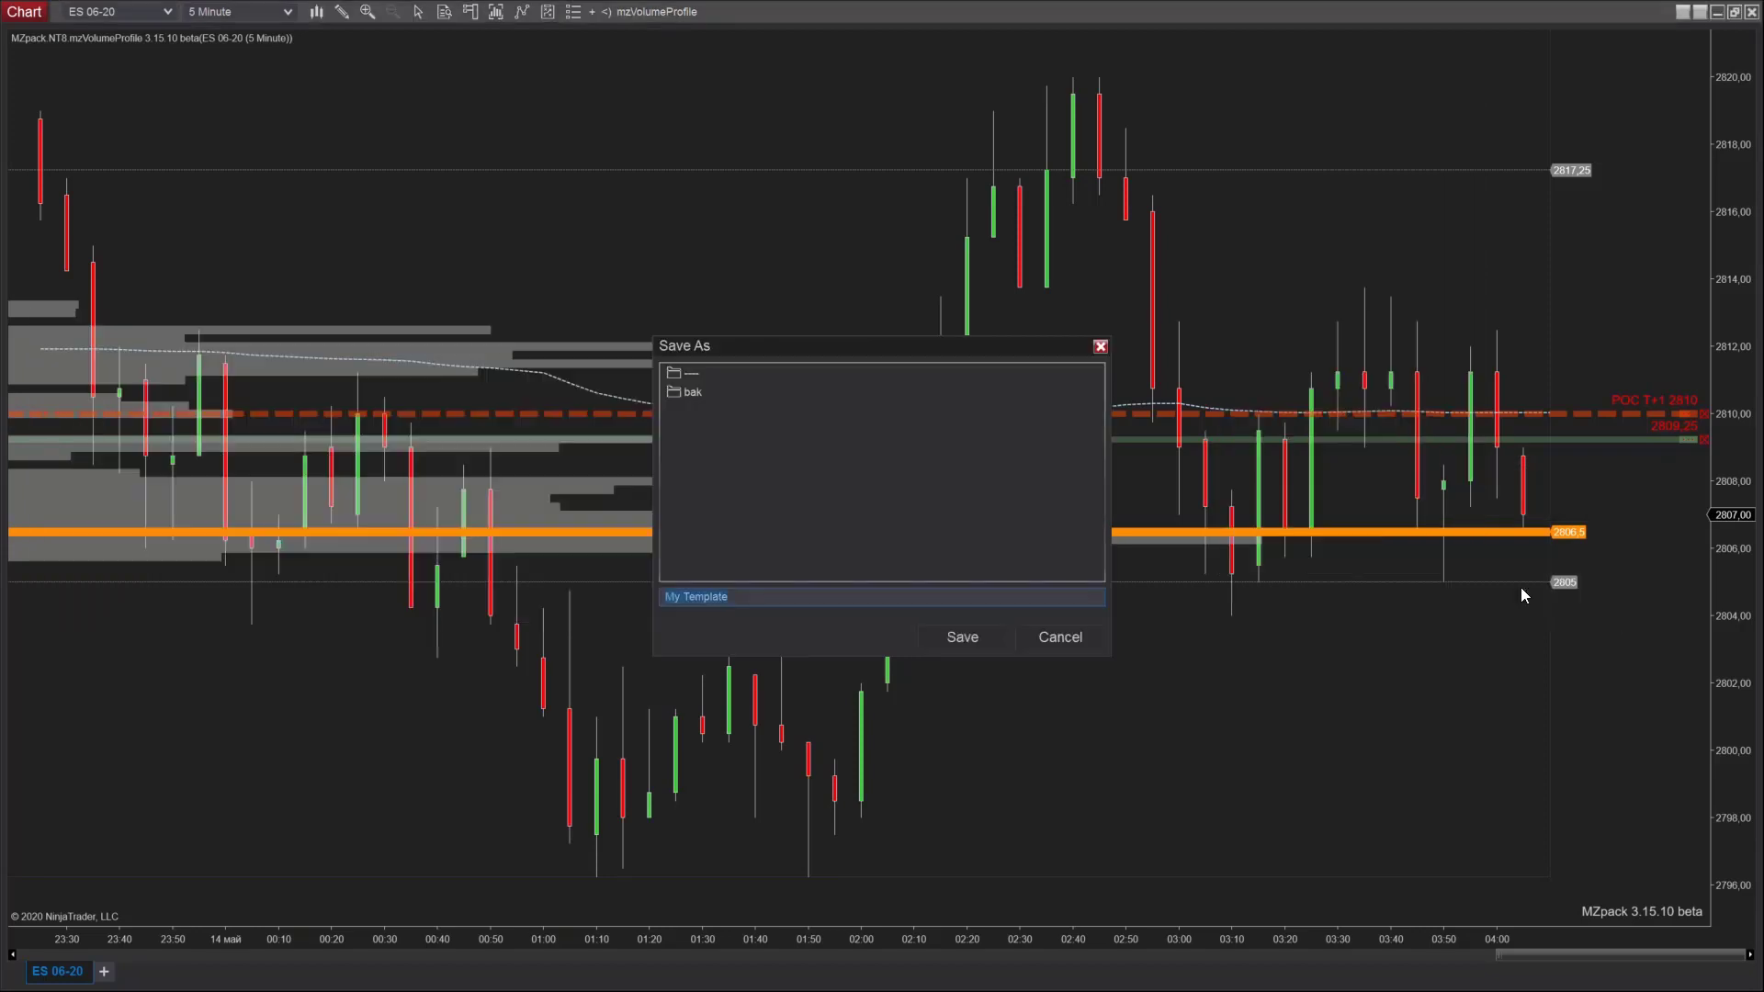
pyautogui.write('lev')
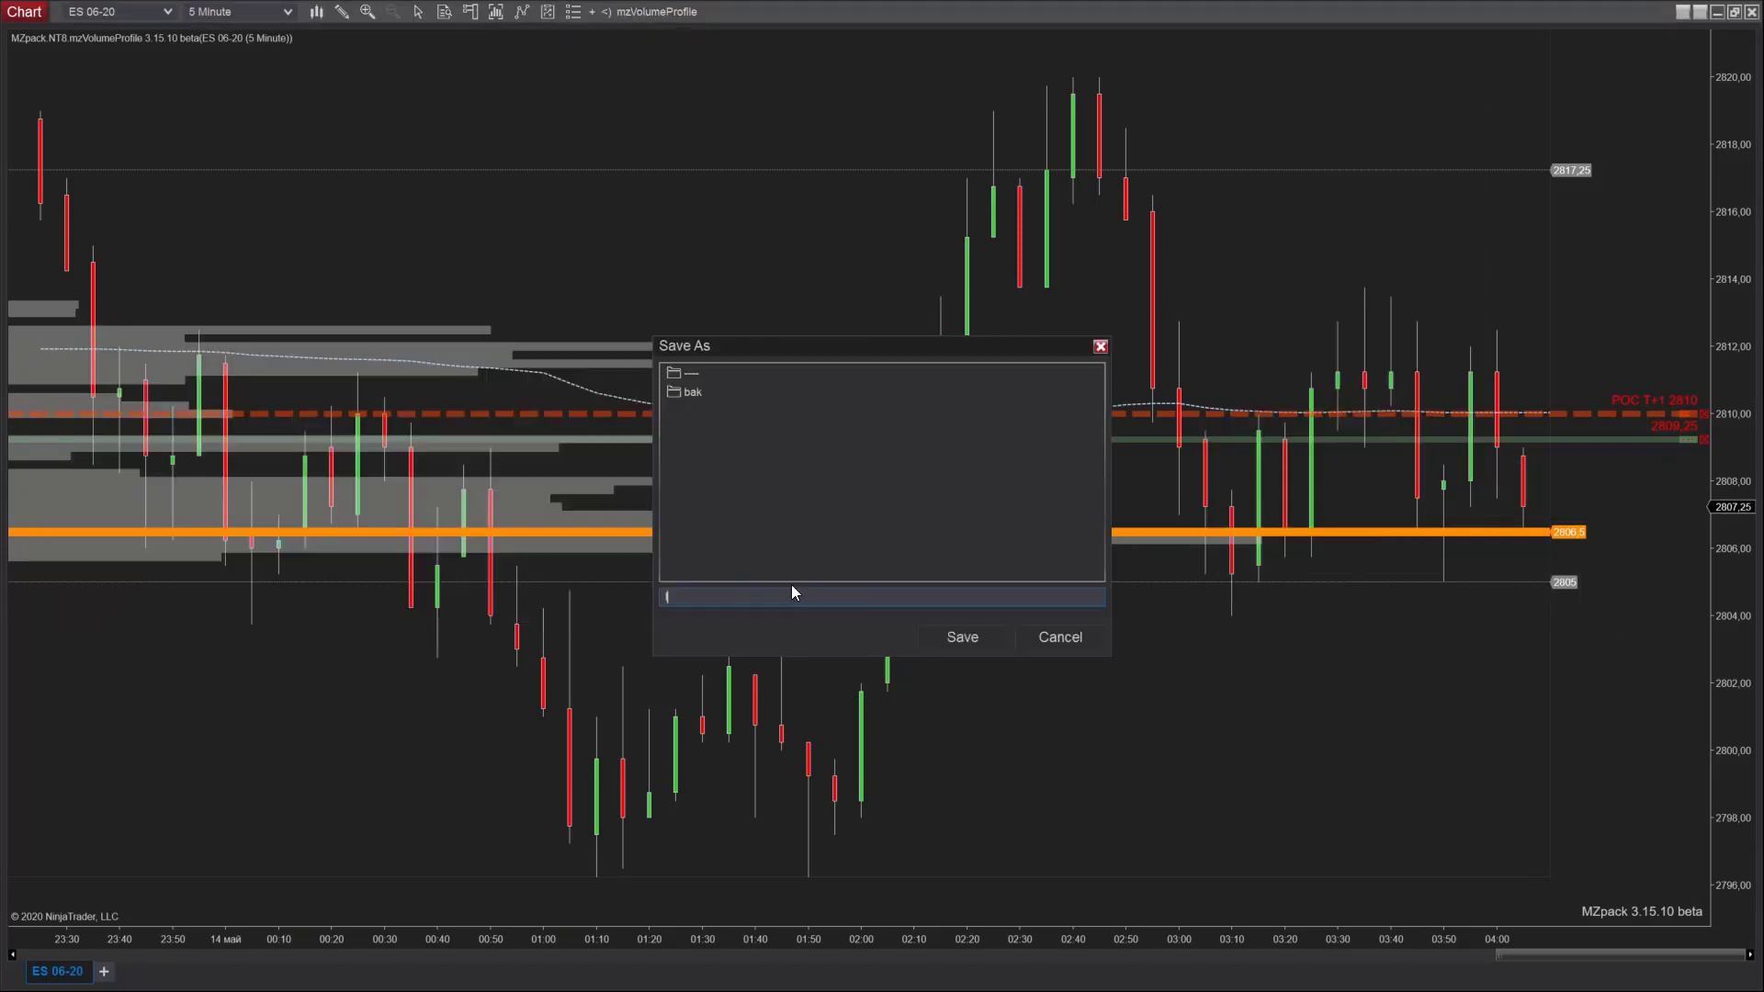